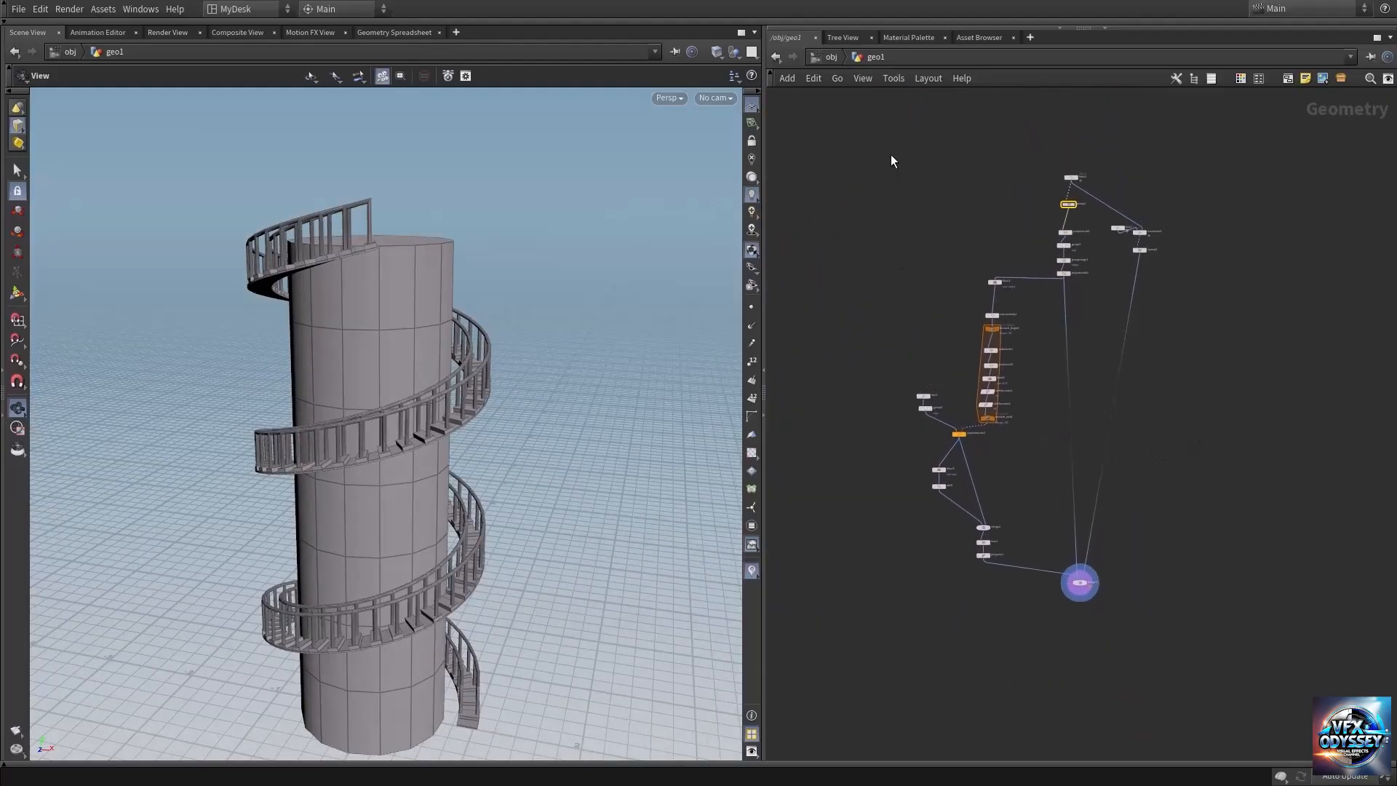
Collapse all the staircase and cylinder nodes in geo1 into a single subnetwork
drag(891, 146, 1240, 651)
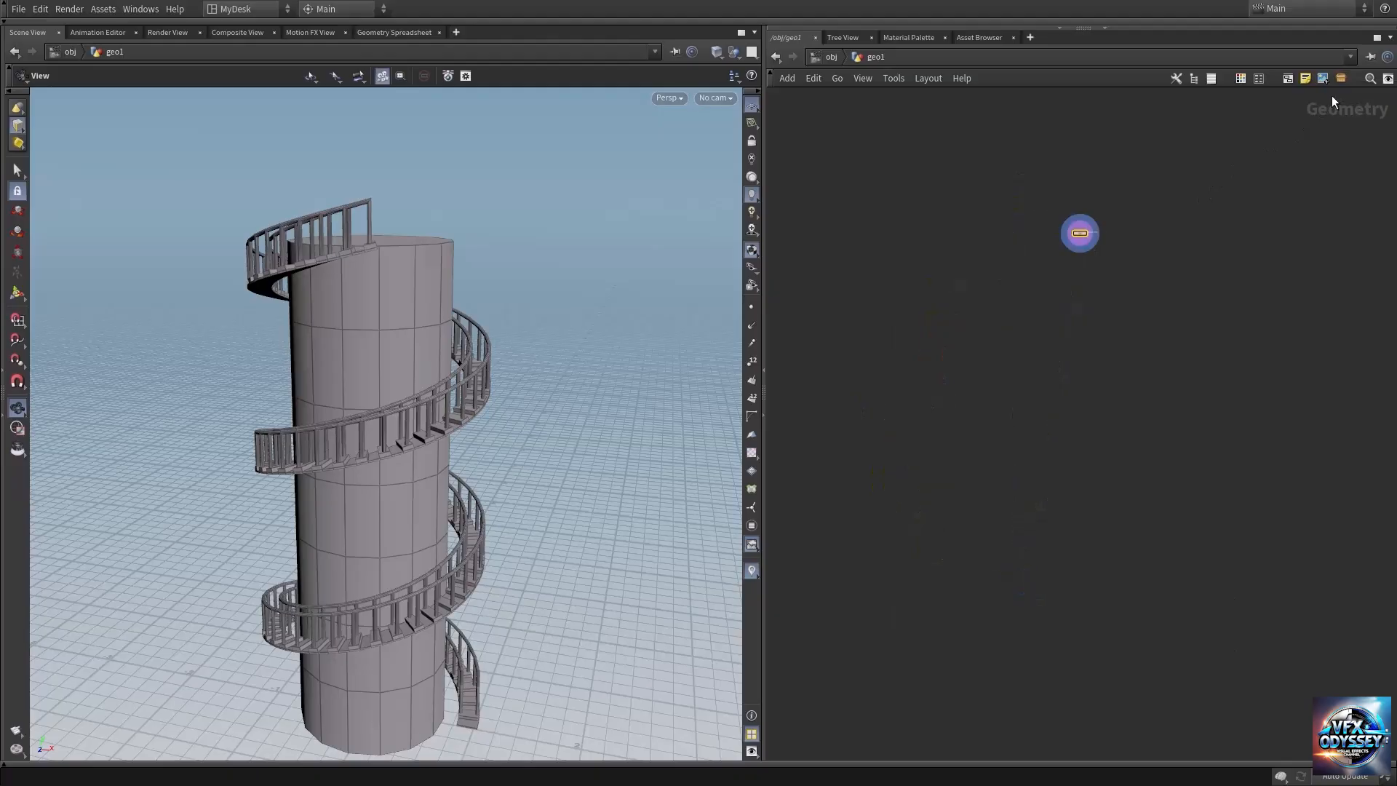
middle_drag(1107, 276, 966, 377)
right_drag(967, 374, 1100, 356)
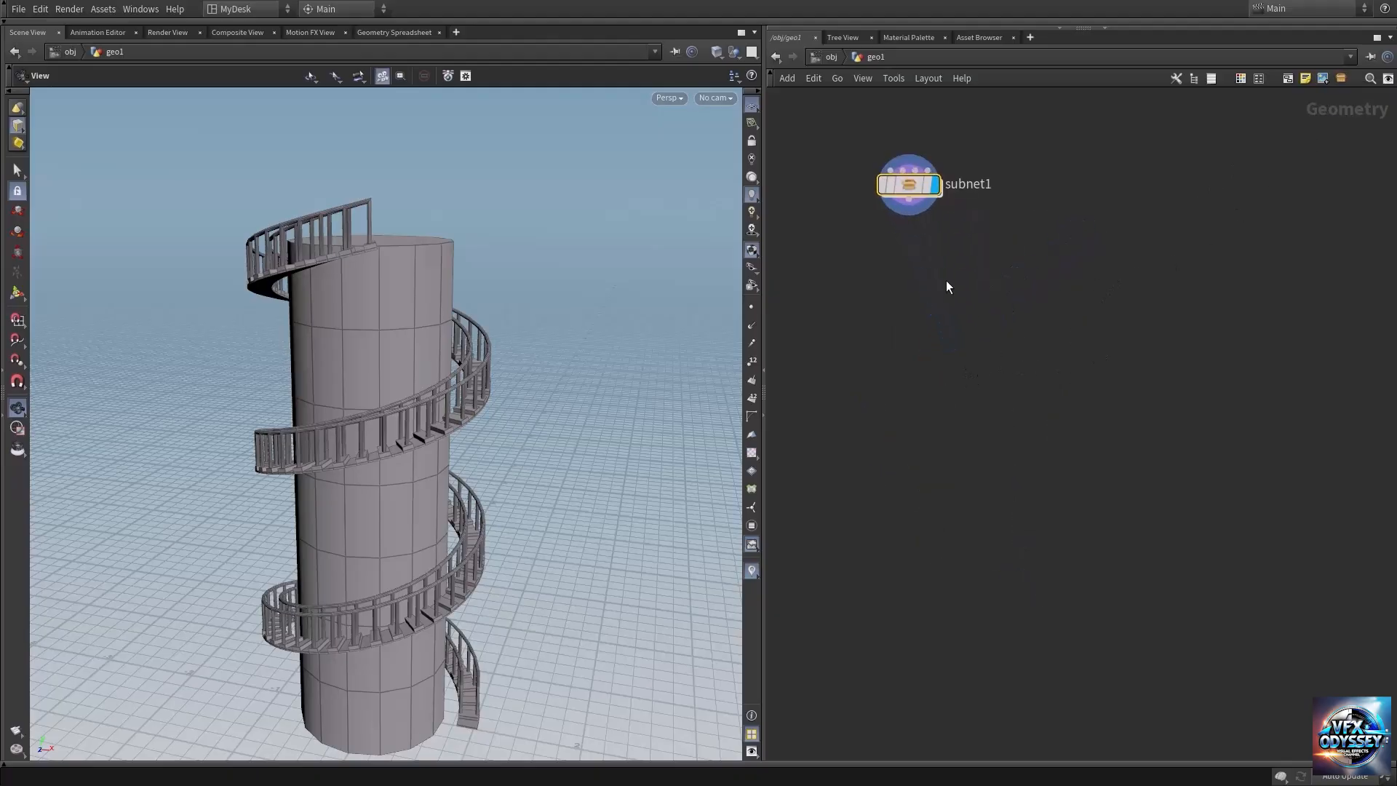
middle_drag(946, 281, 980, 445)
scroll(980, 452, up, 3)
middle_drag(1082, 296, 1114, 361)
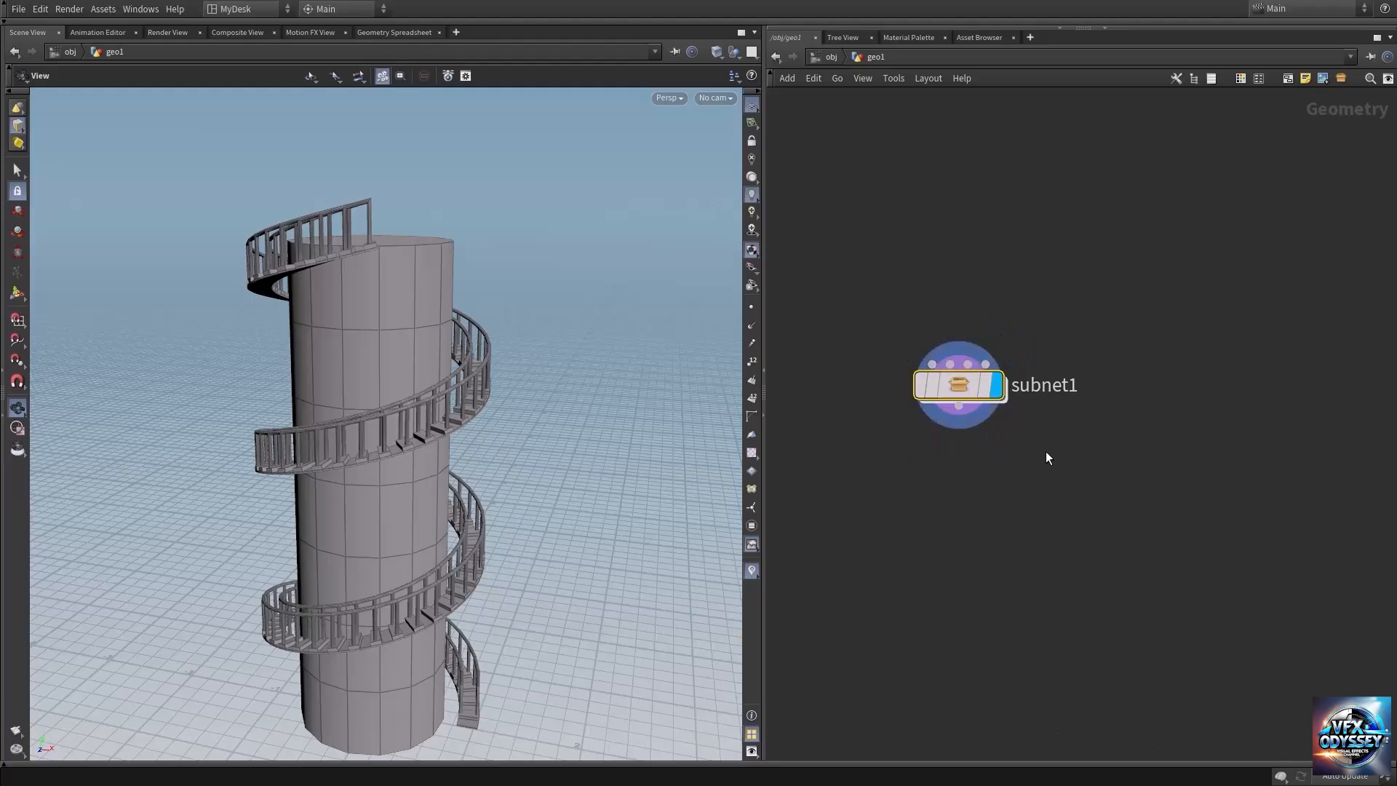
Look through the node network inside subnet1 and return to the geo1 level
click(961, 393)
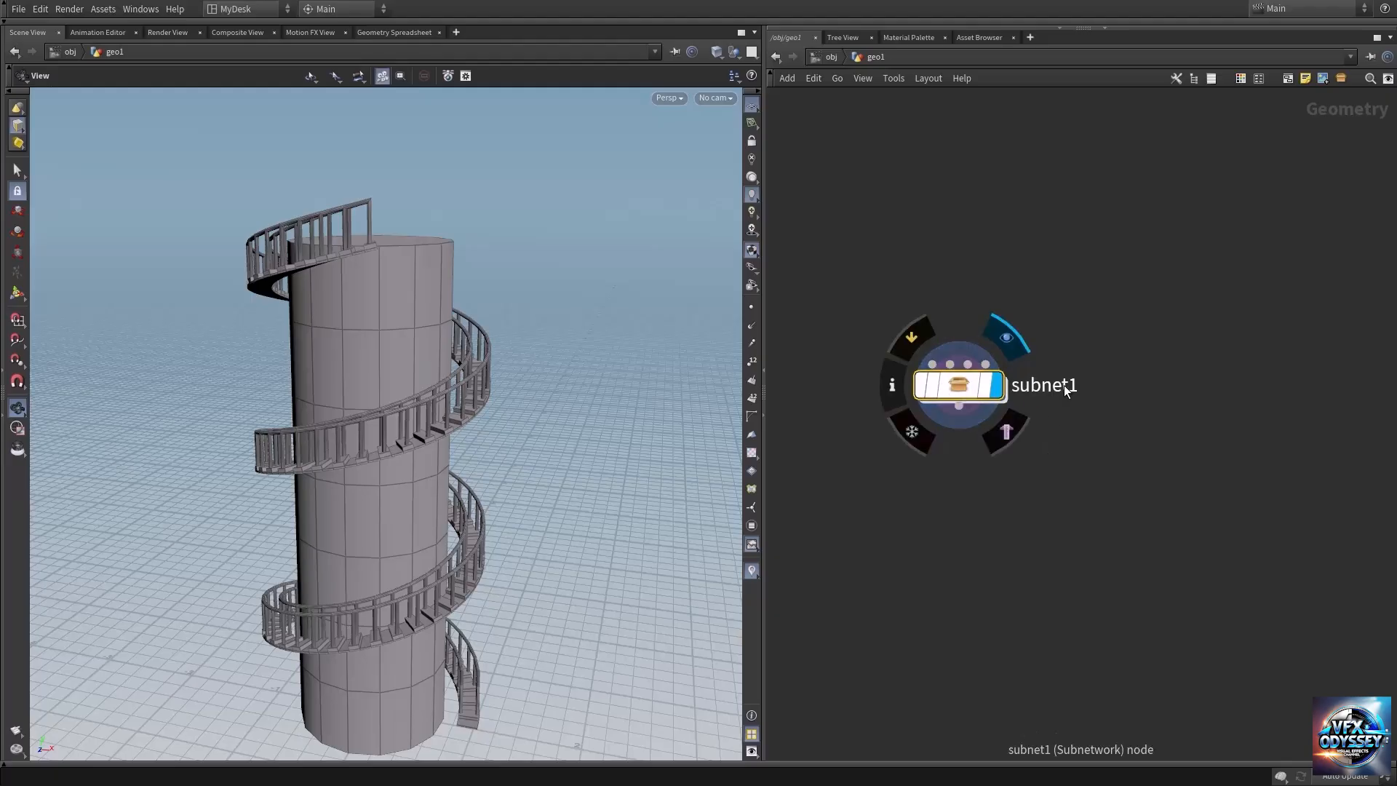
double_click(962, 386)
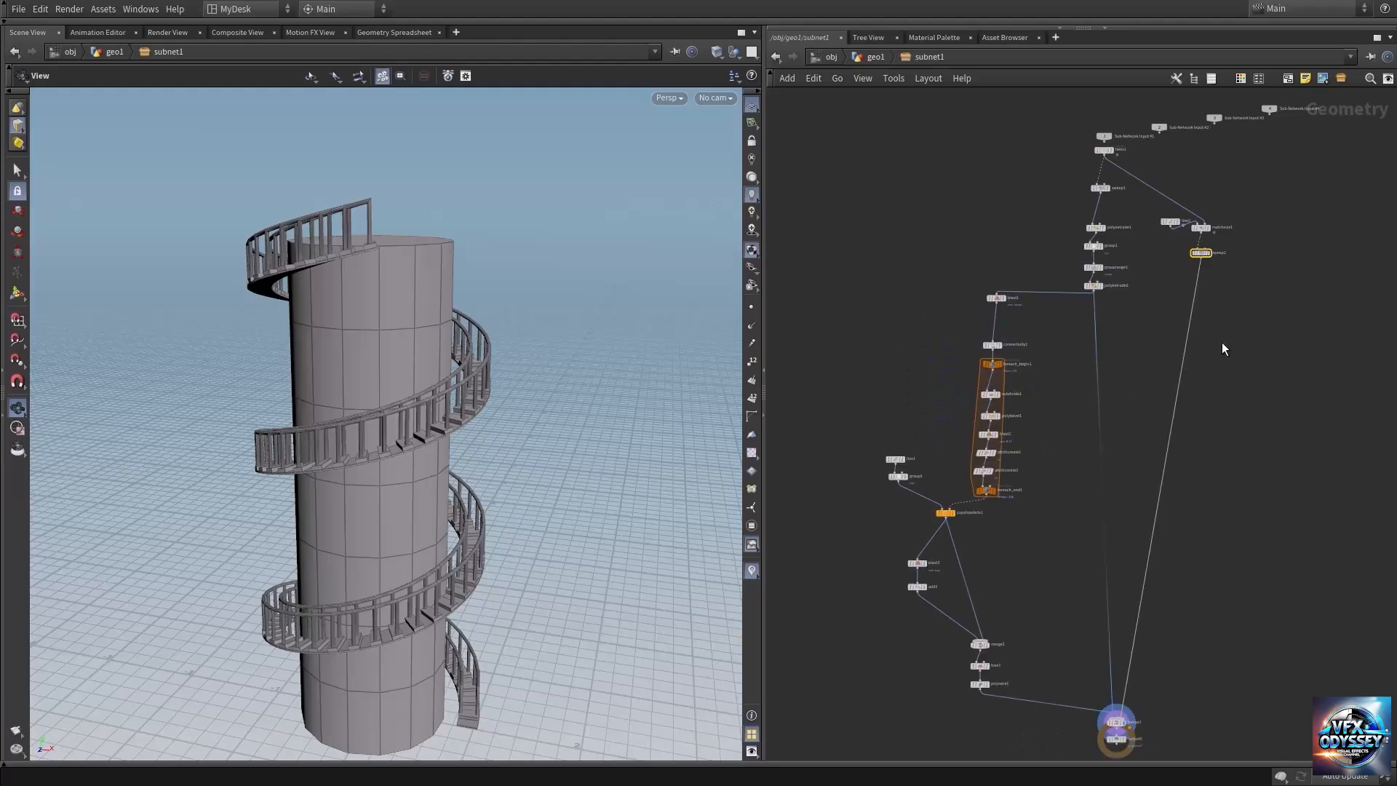
middle_drag(1101, 536, 1116, 352)
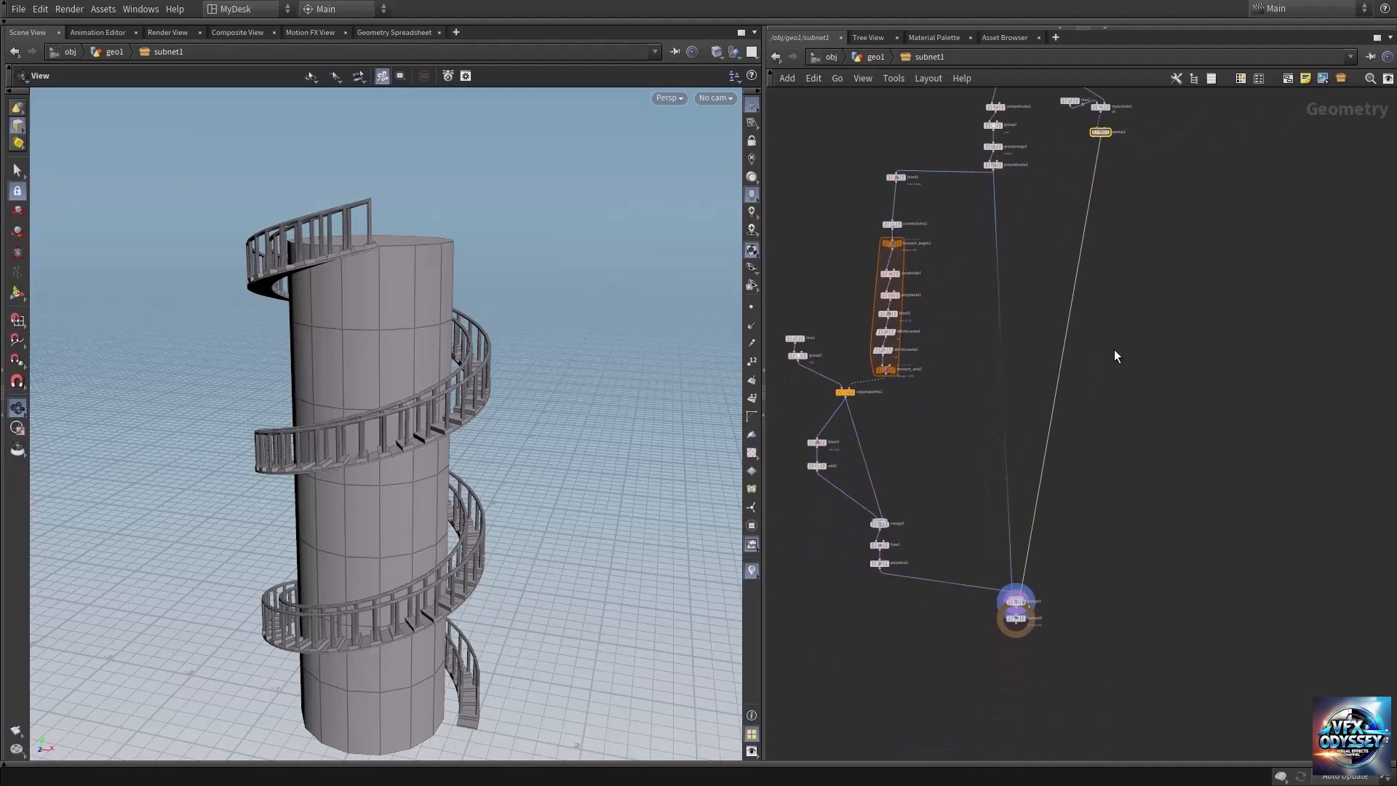
scroll(1035, 262, up, 3)
middle_drag(1048, 216, 1079, 387)
scroll(1070, 391, down, 1)
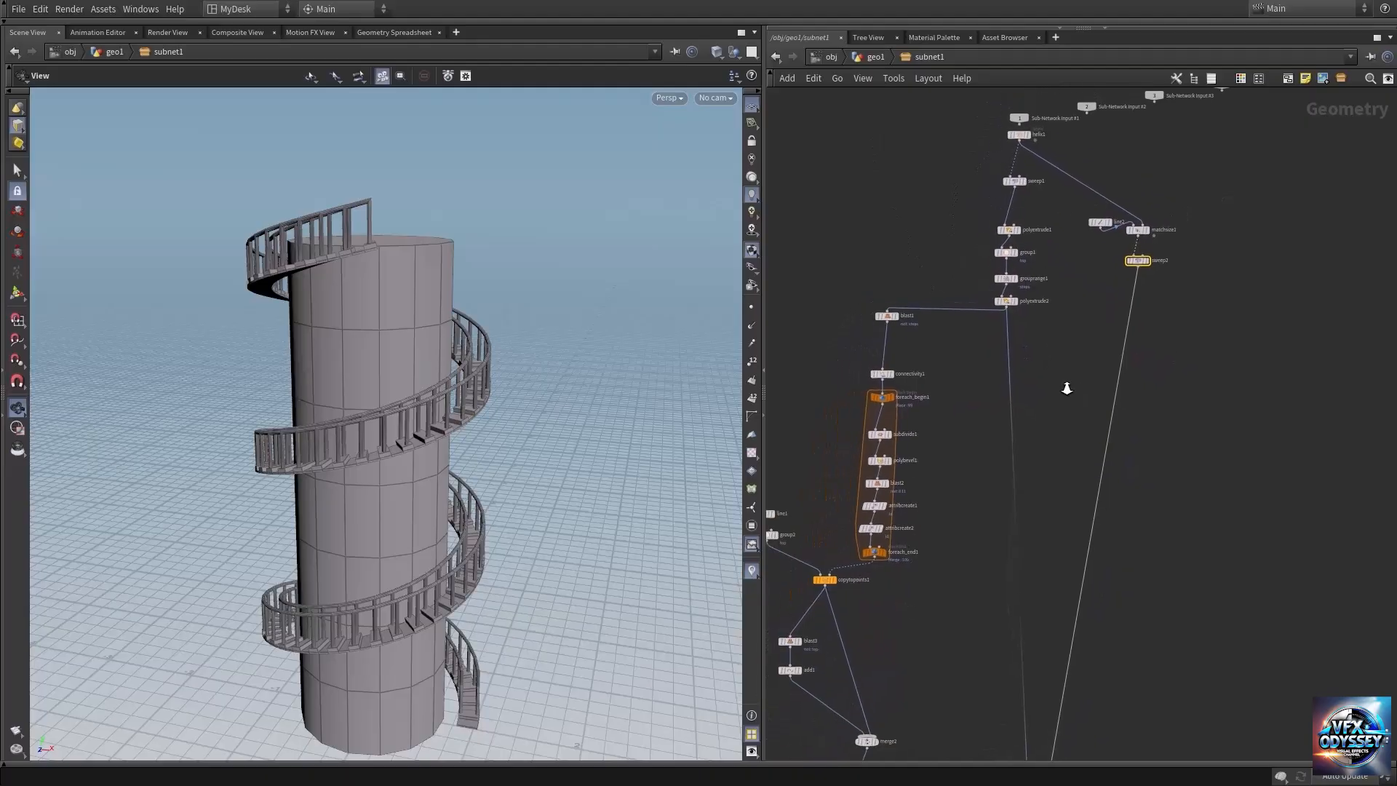
click(875, 57)
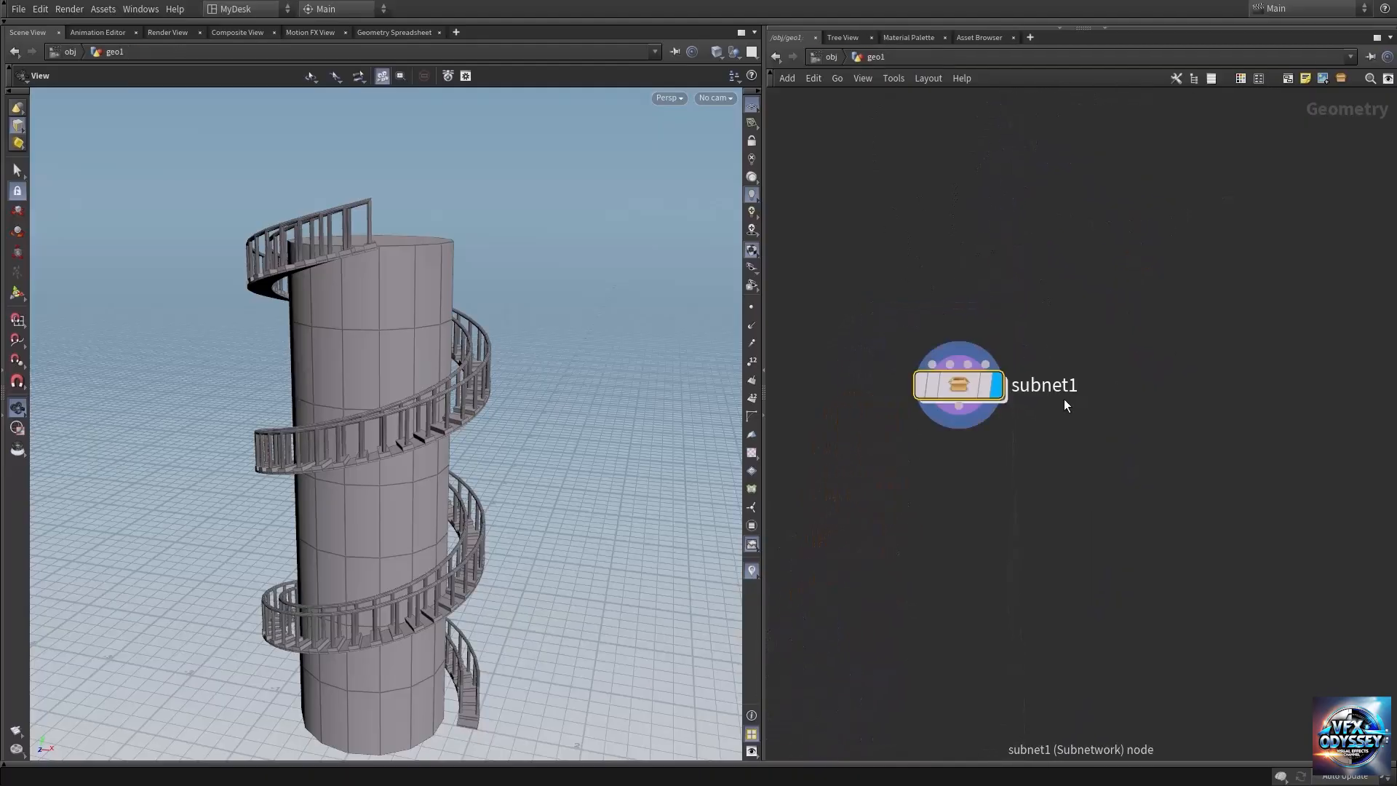
Display subnet1's parameters and open its Edit Parameter Interface window clear of the parameter display
drag(968, 393, 950, 391)
key(p)
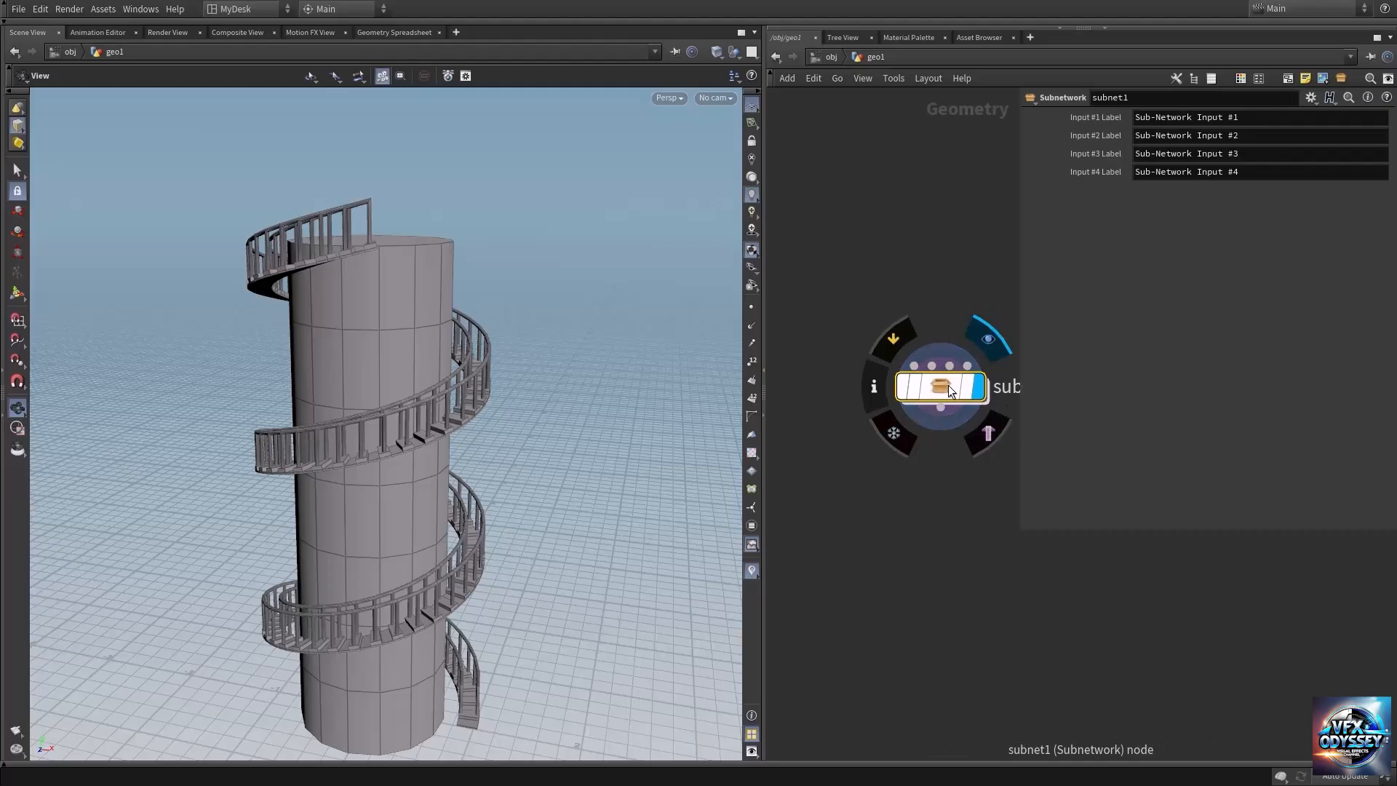
key(l)
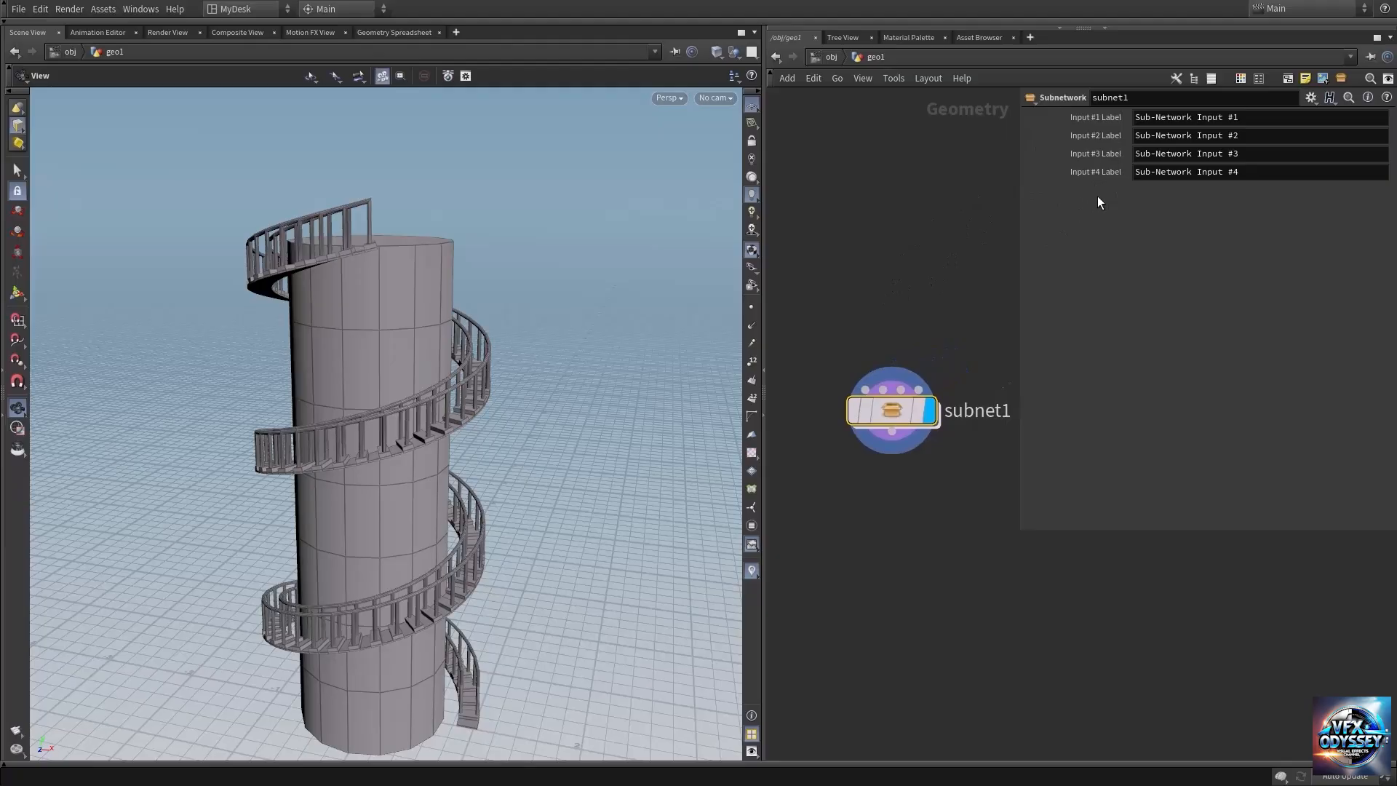
click(1310, 98)
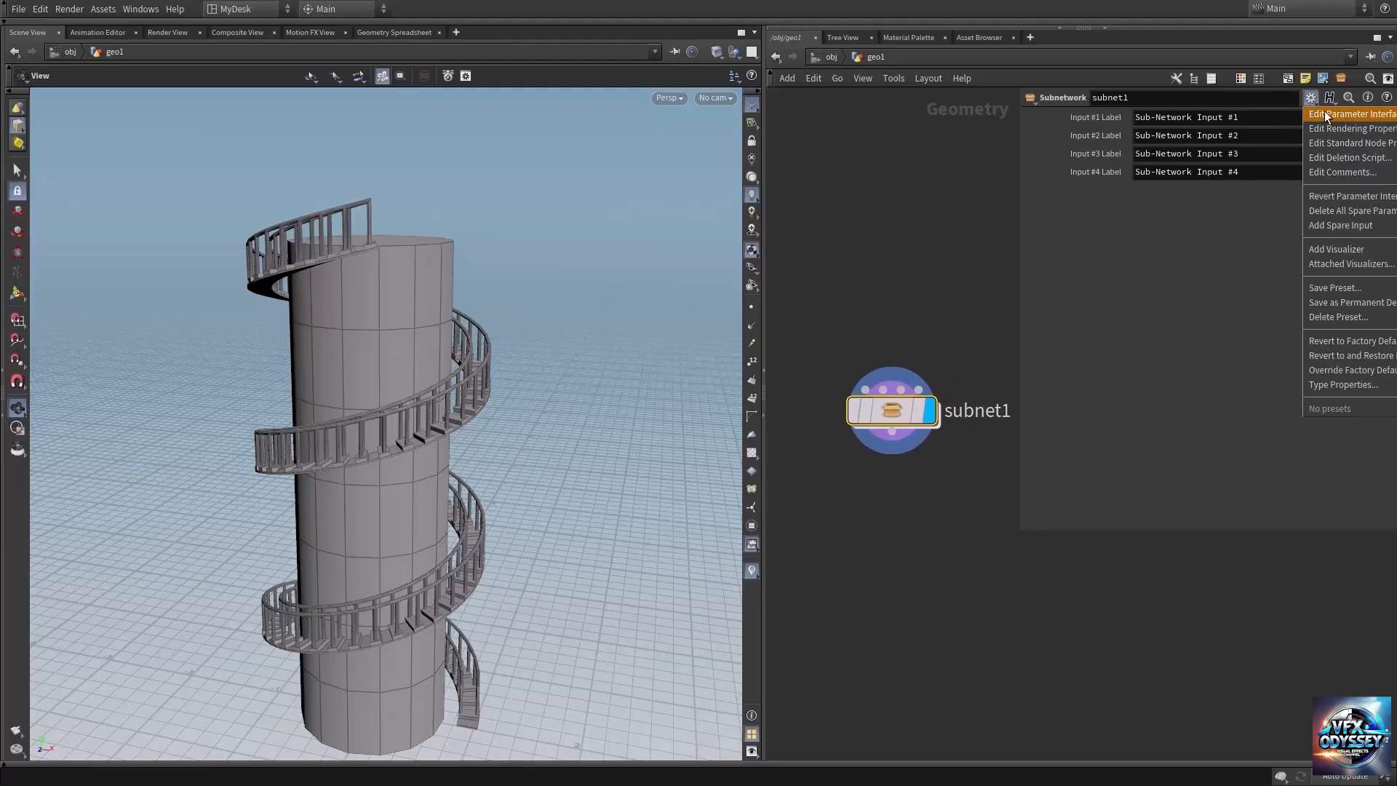
click(1320, 116)
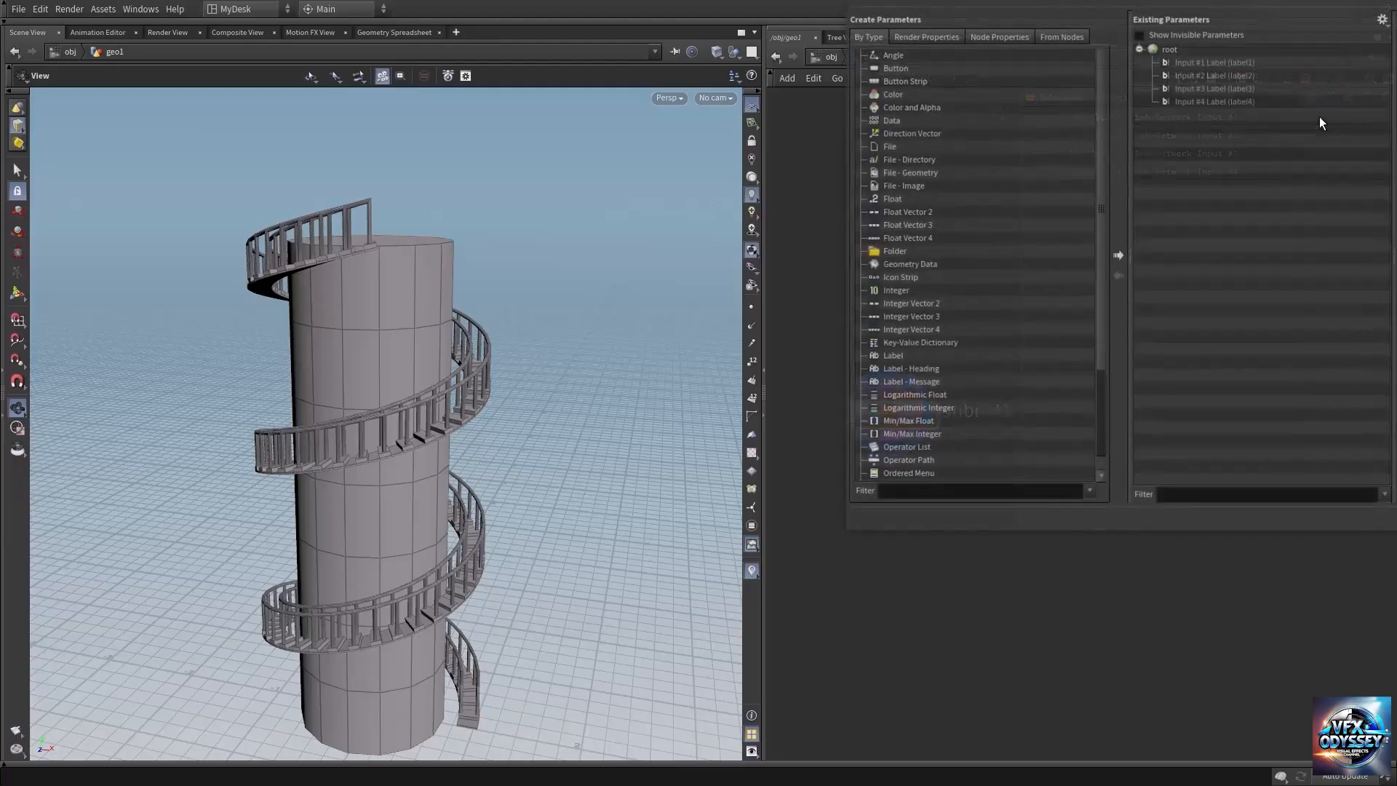
drag(1230, 14, 499, 149)
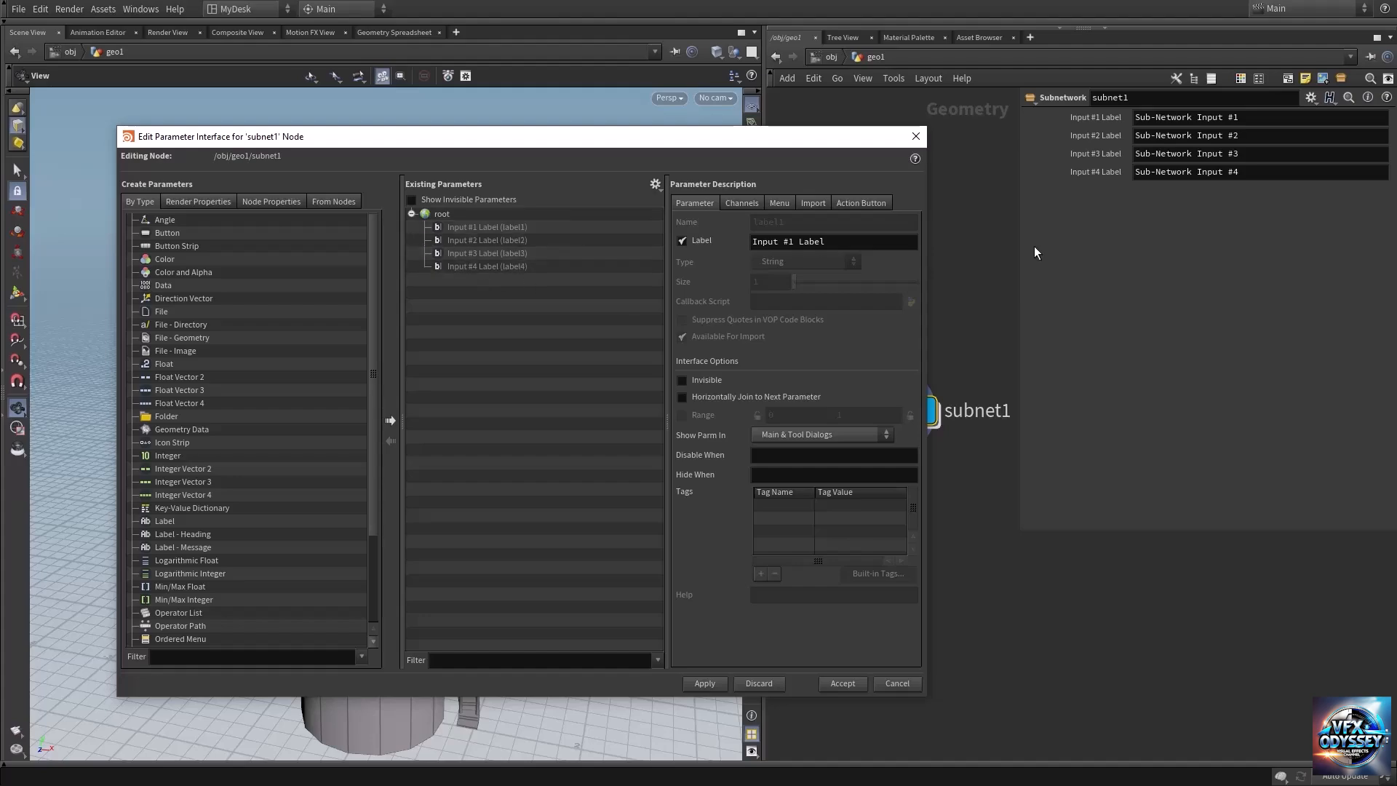
Make the four Input Label parameters of subnet1 invisible, apply the change and close the parameter interface editor
click(534, 228)
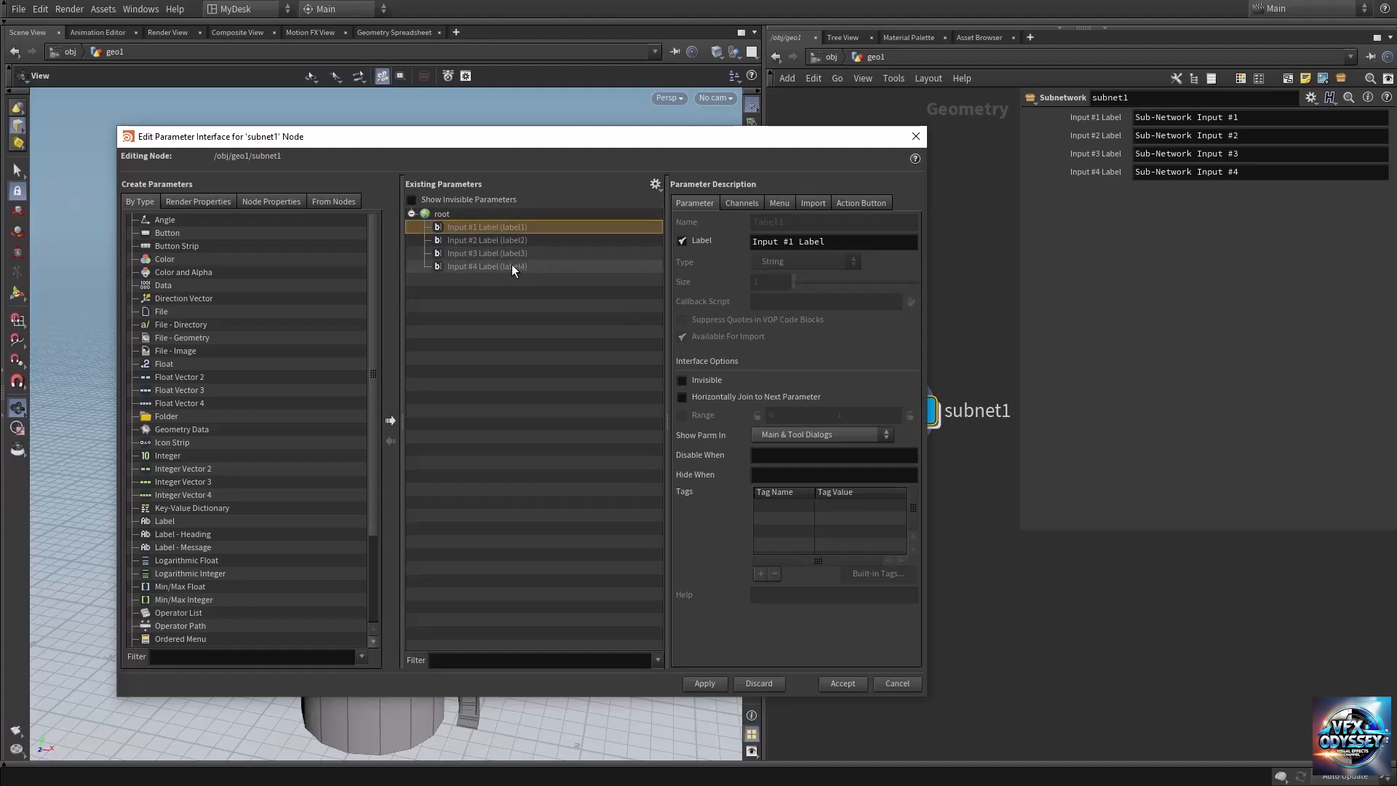
shift+click(508, 268)
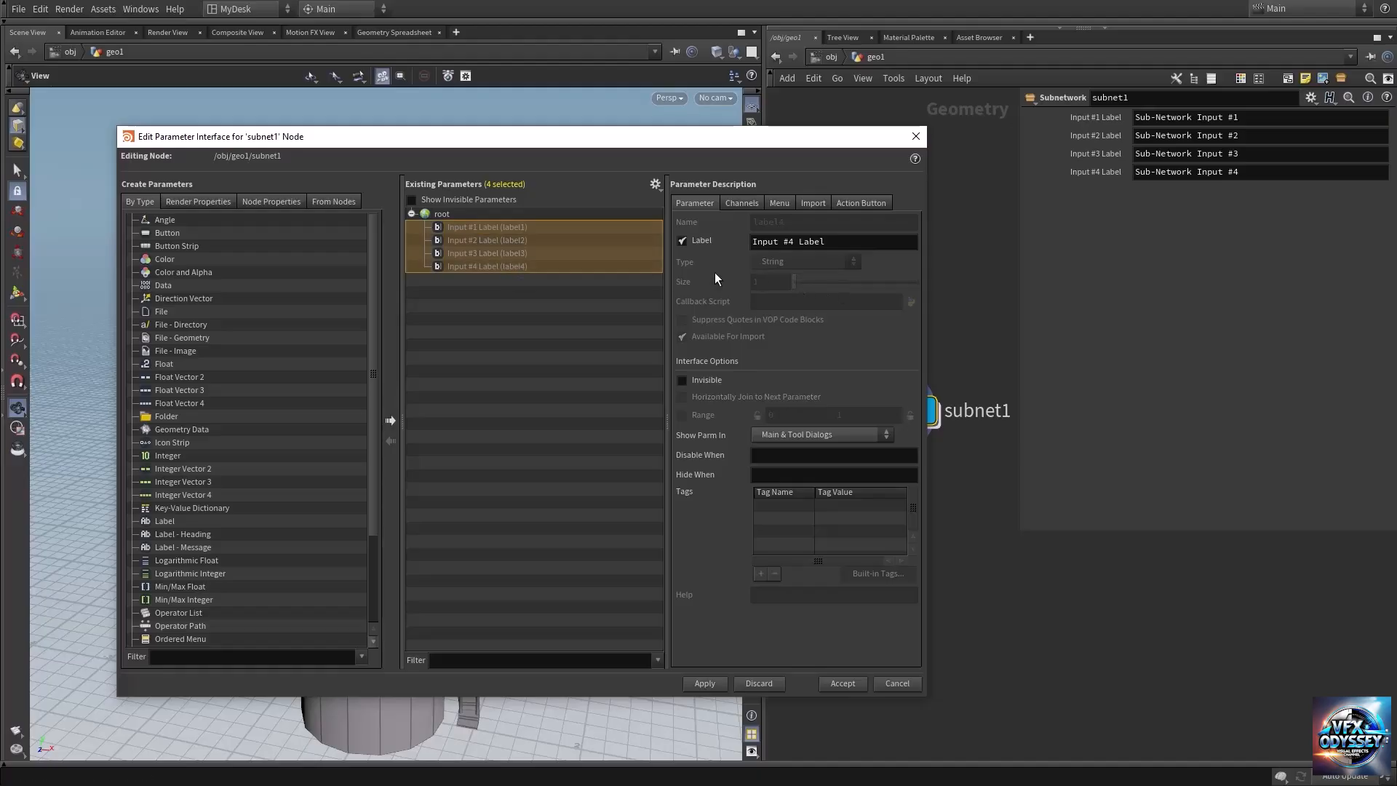
click(684, 380)
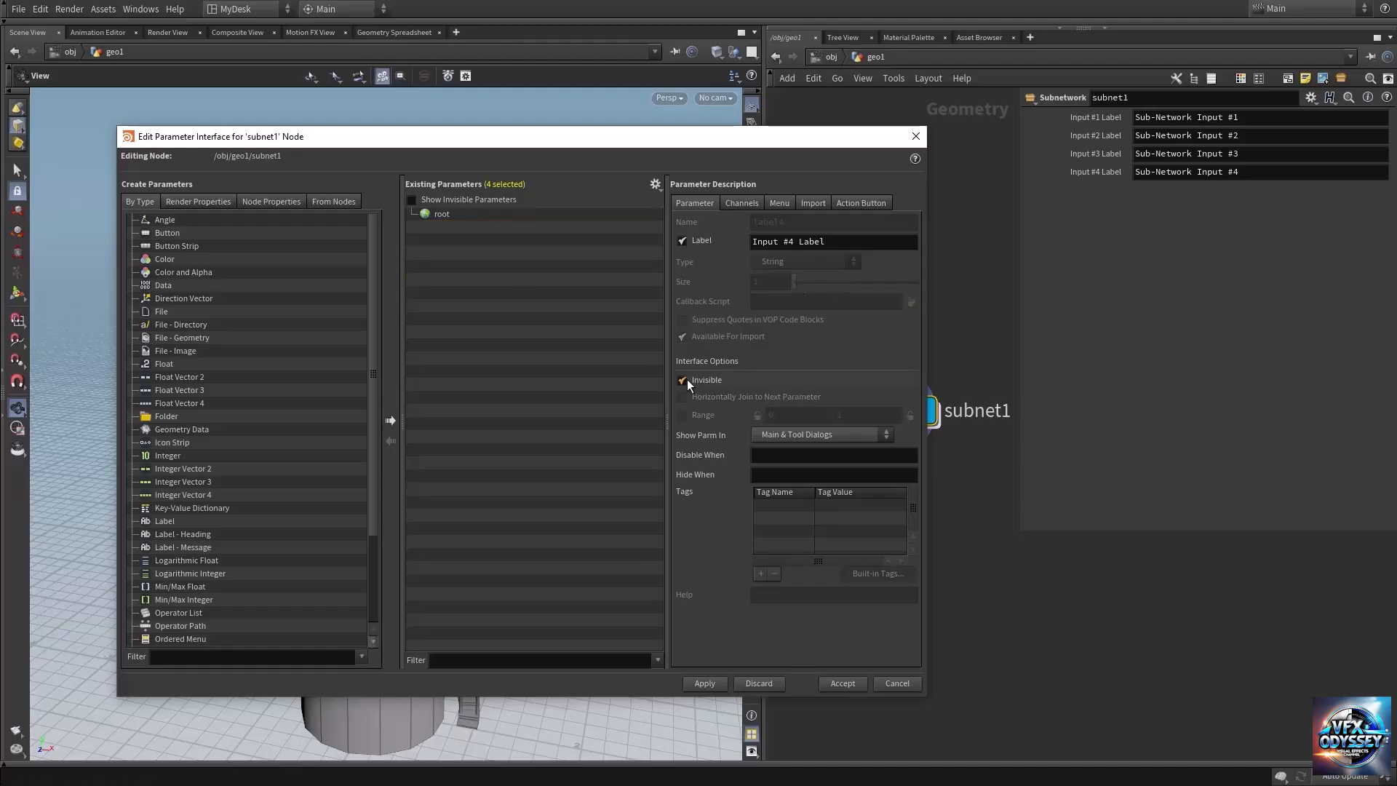
click(695, 686)
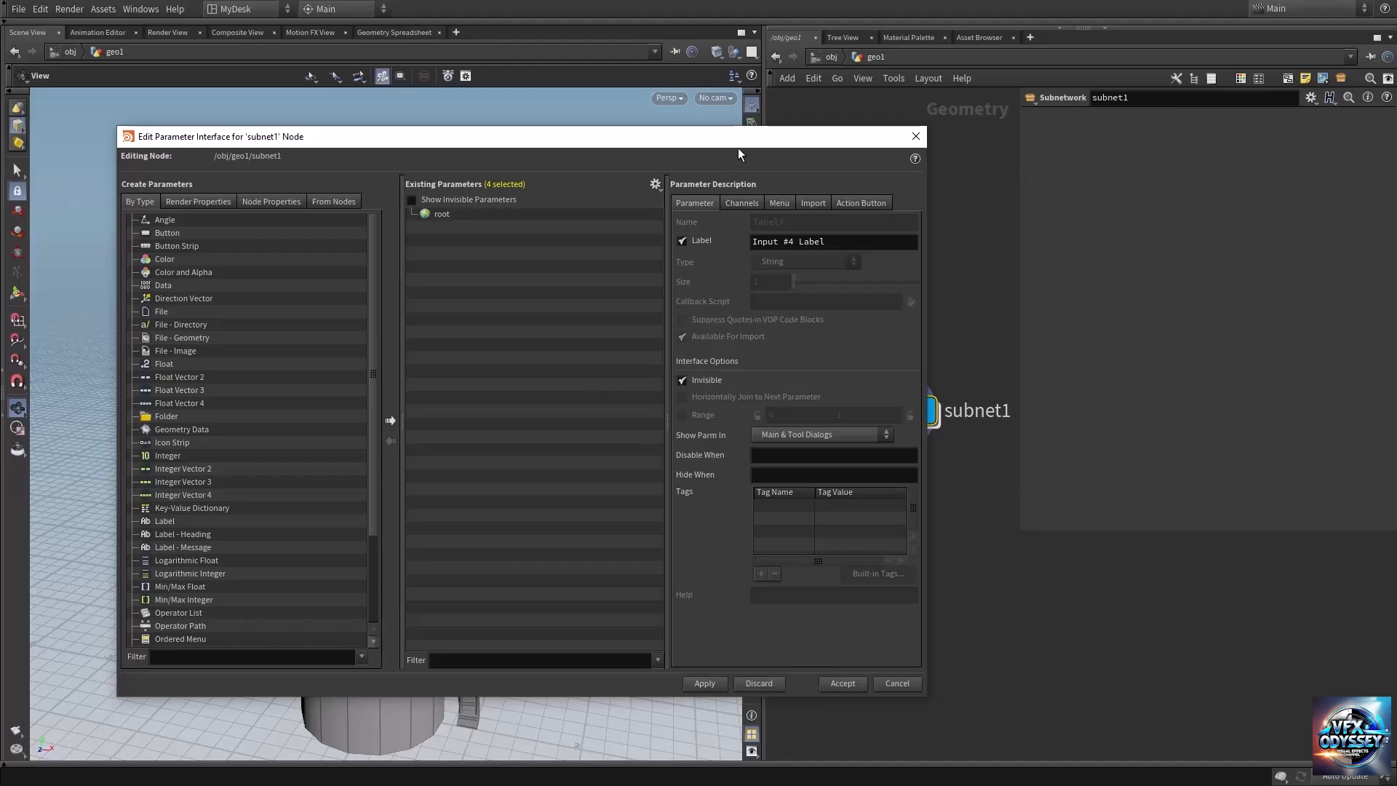
drag(738, 147, 665, 114)
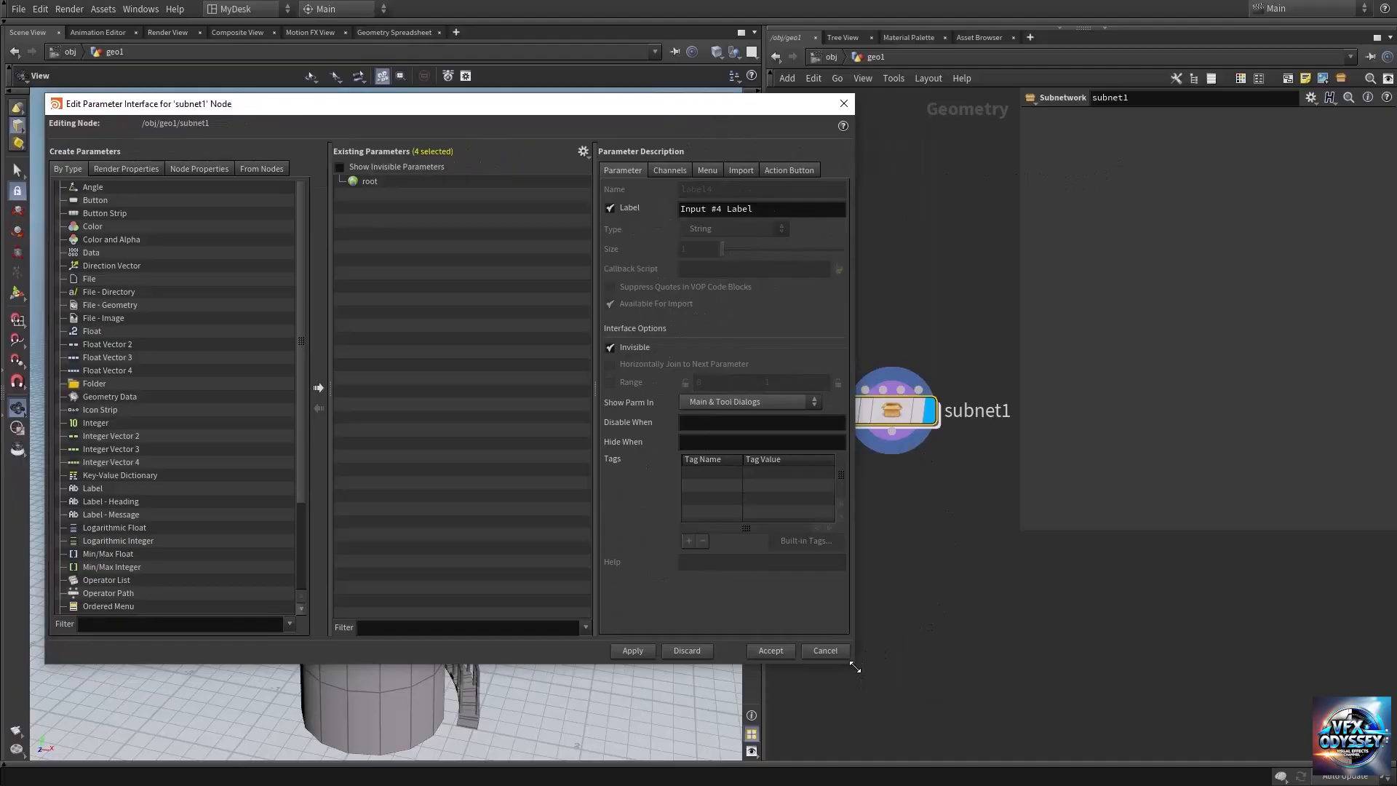
drag(855, 668, 830, 457)
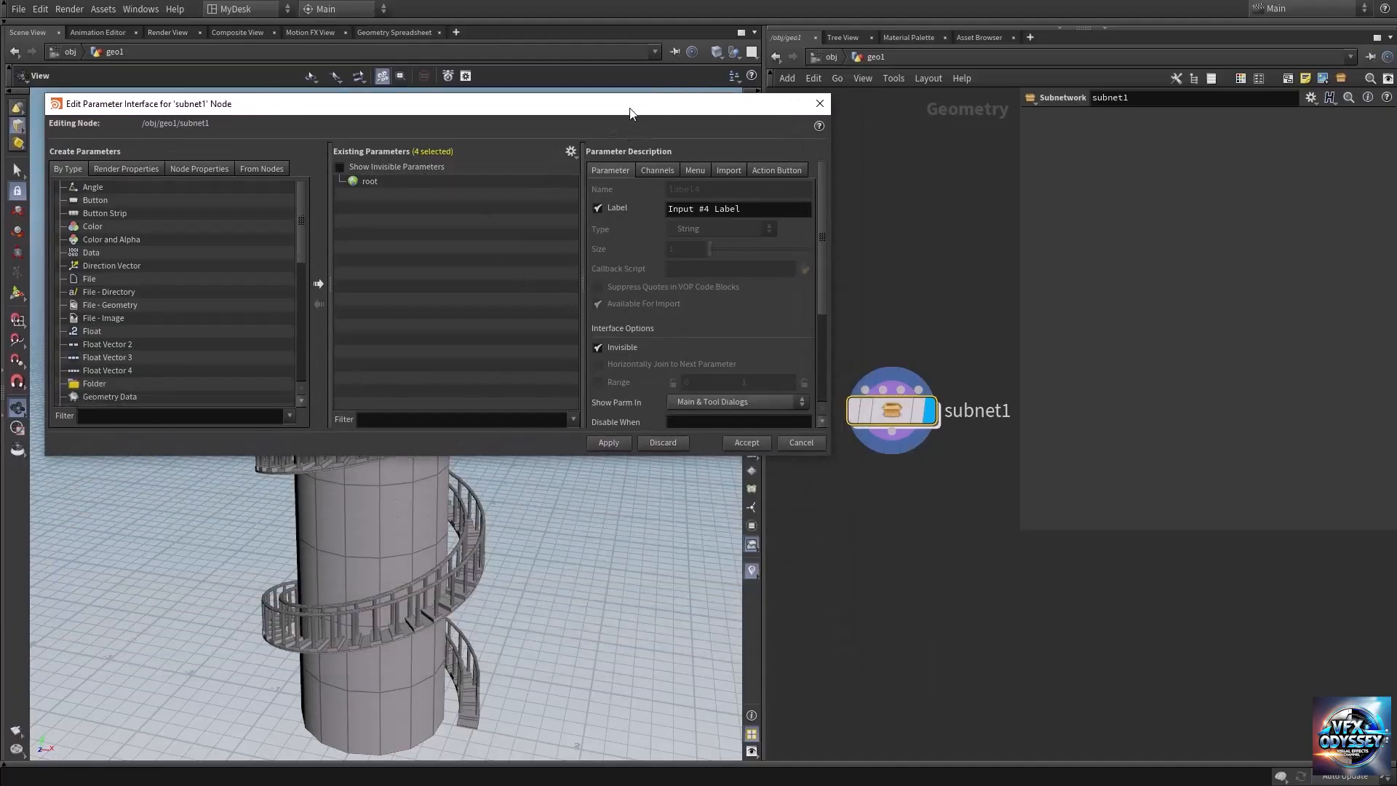
drag(624, 112, 664, 237)
click(878, 230)
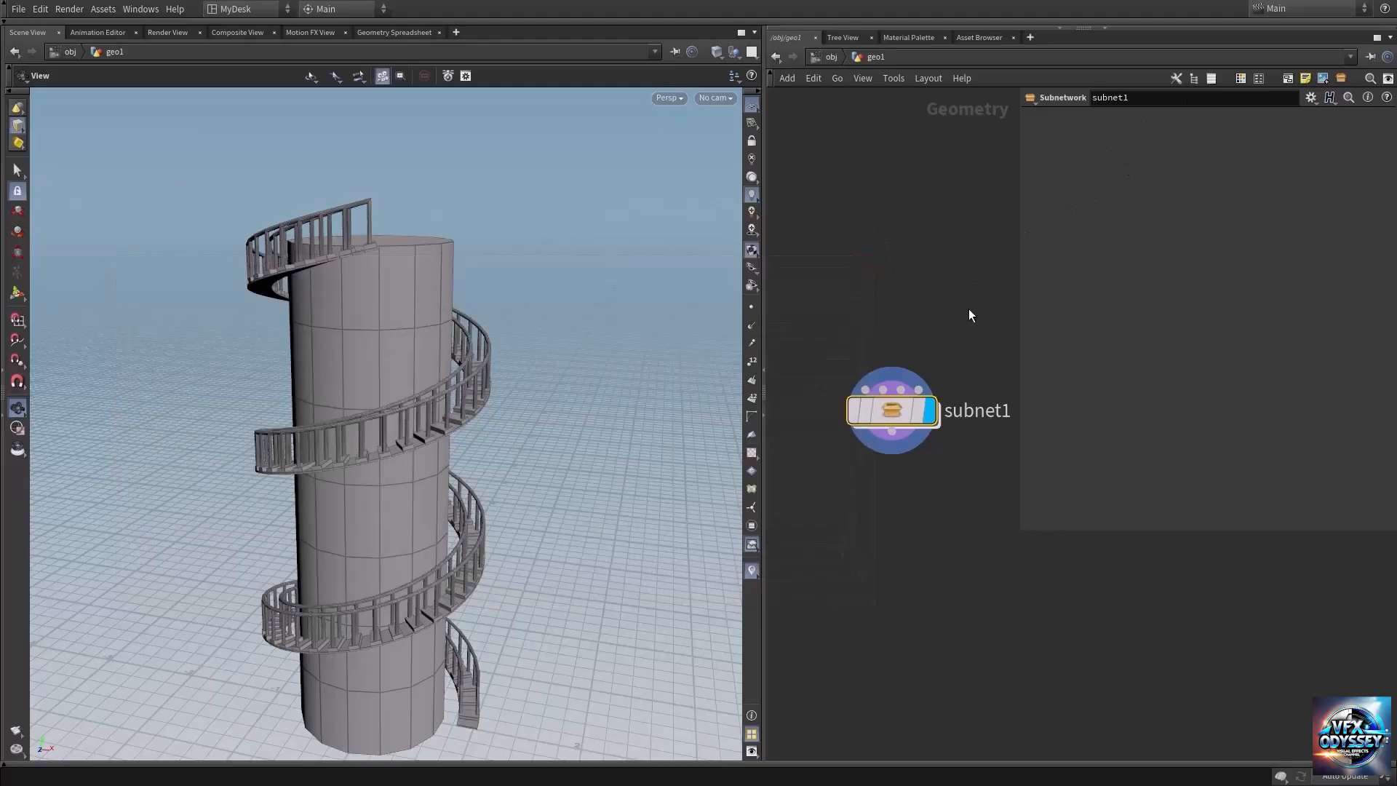
Inside subnet1, set the helix1 spiral's Height to 3.16 and Turns to 2.73
double_click(893, 373)
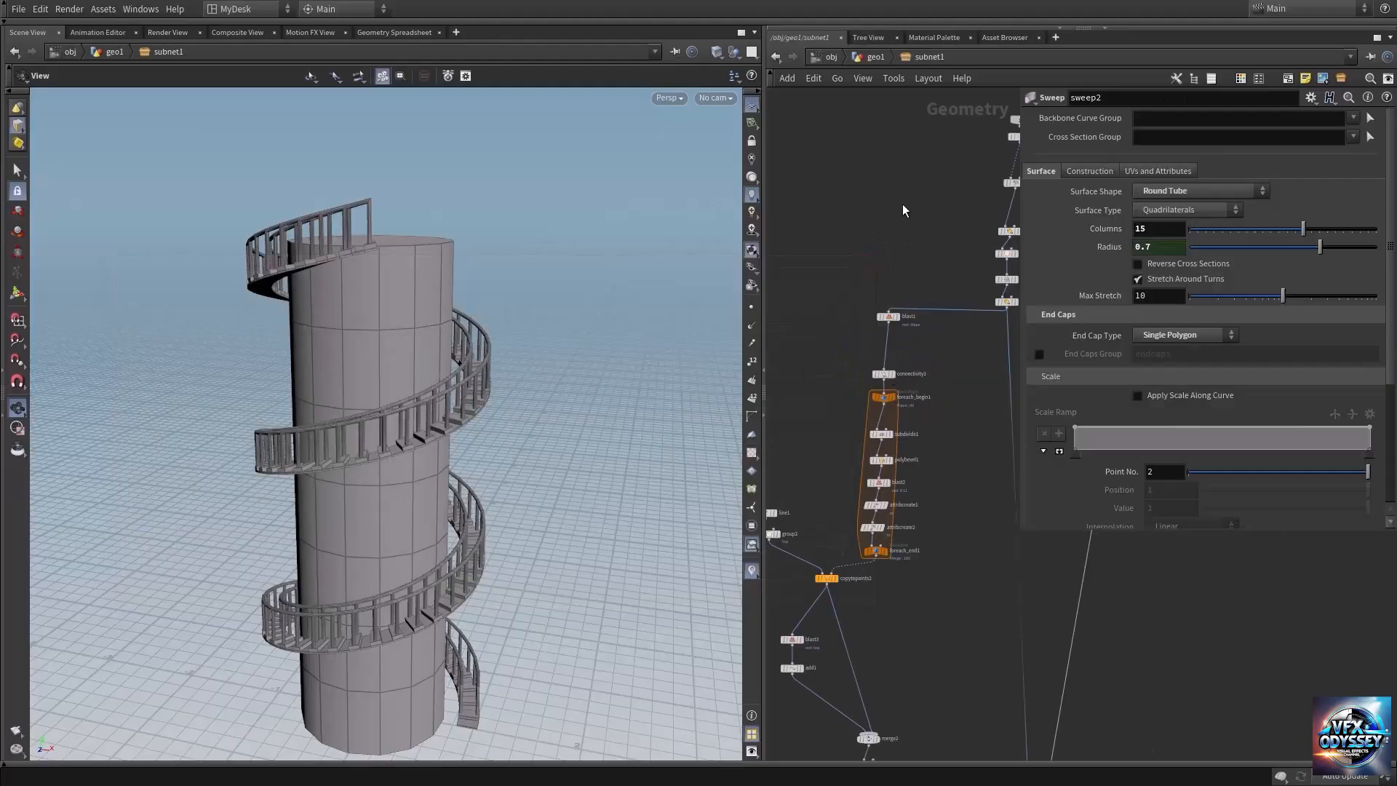
middle_drag(904, 210, 827, 409)
scroll(909, 302, up, 5)
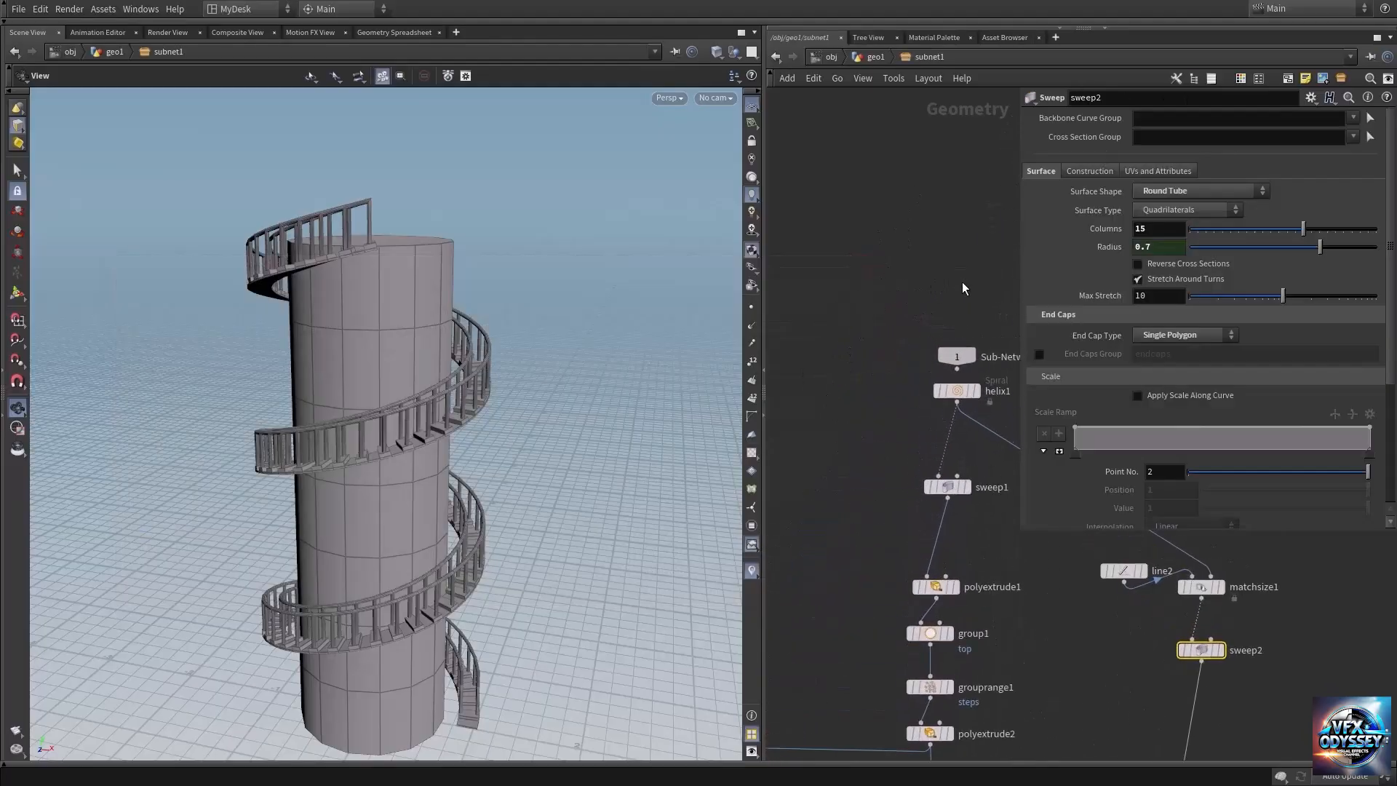
middle_drag(889, 401, 861, 342)
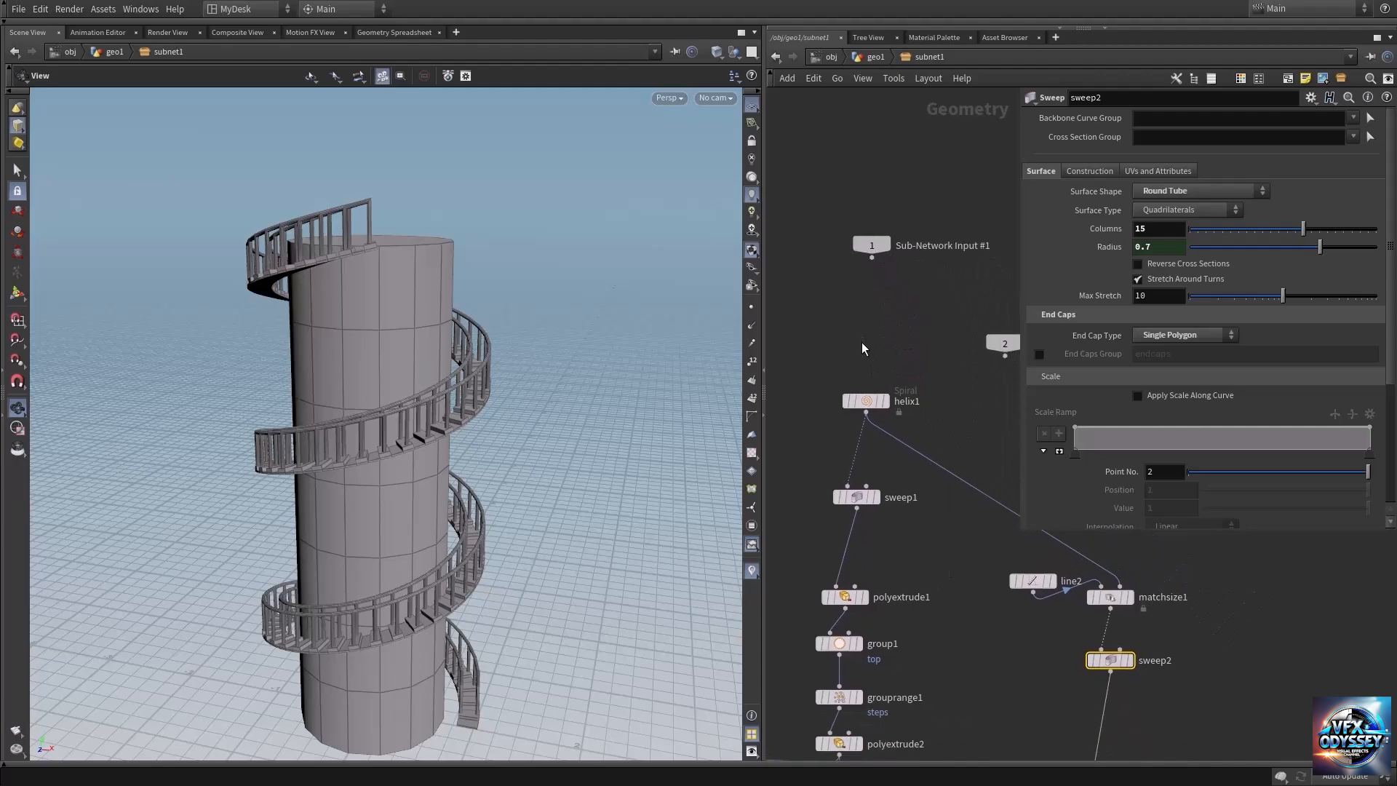
click(865, 402)
drag(865, 404, 871, 382)
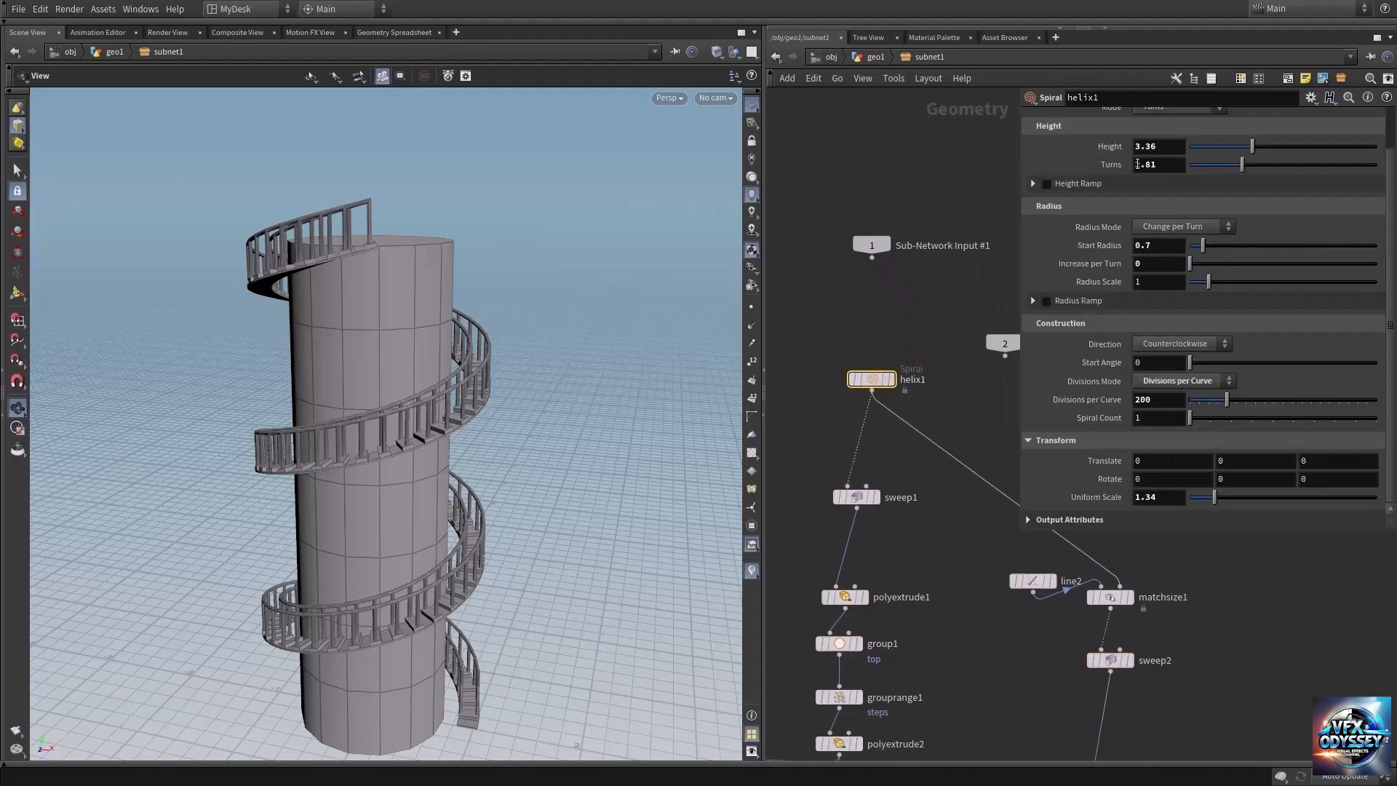
scroll(1134, 178, up, 3)
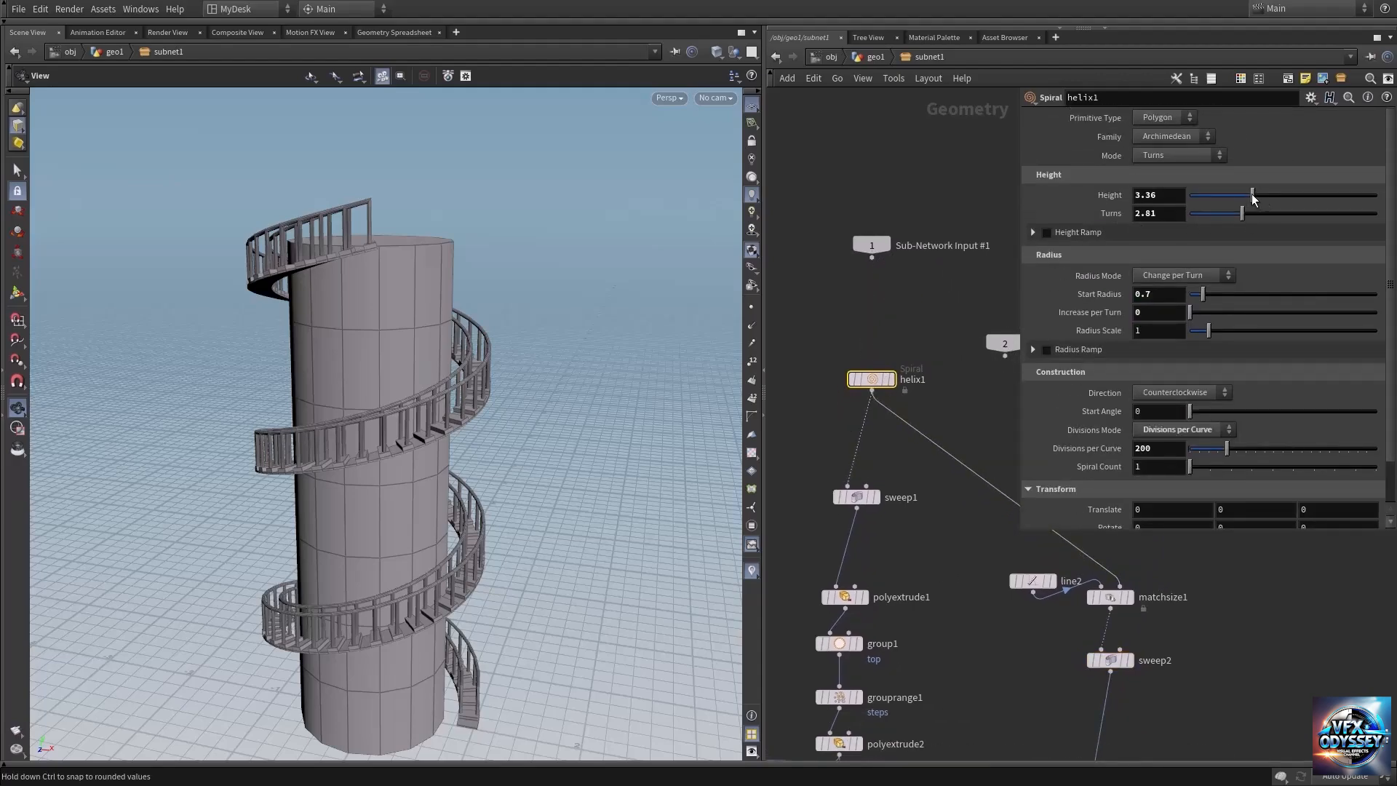
drag(1251, 193, 1241, 226)
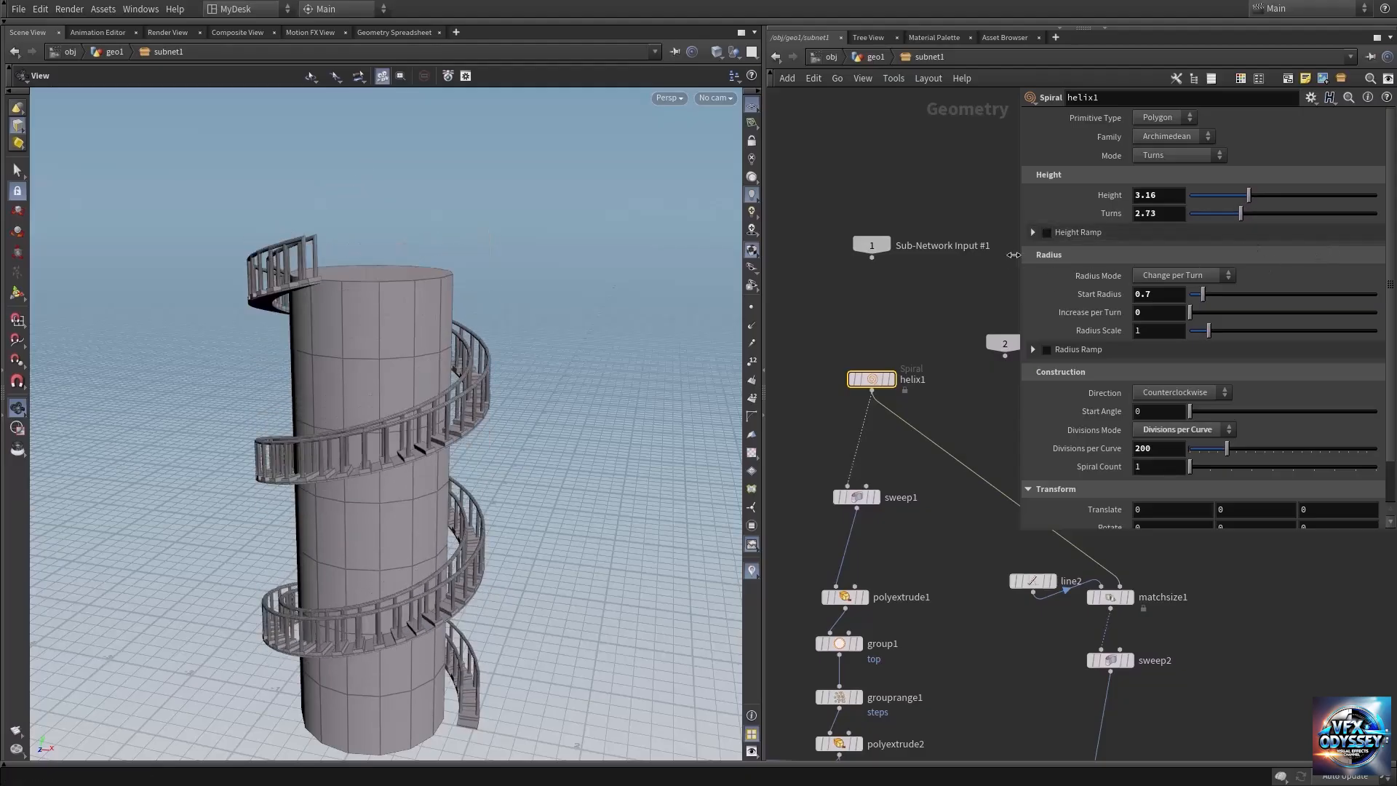
Reopen the Edit Parameter Interface window for subnet1 and arrange it over the 3D view, clear of the network
click(877, 56)
mouse_move(889, 372)
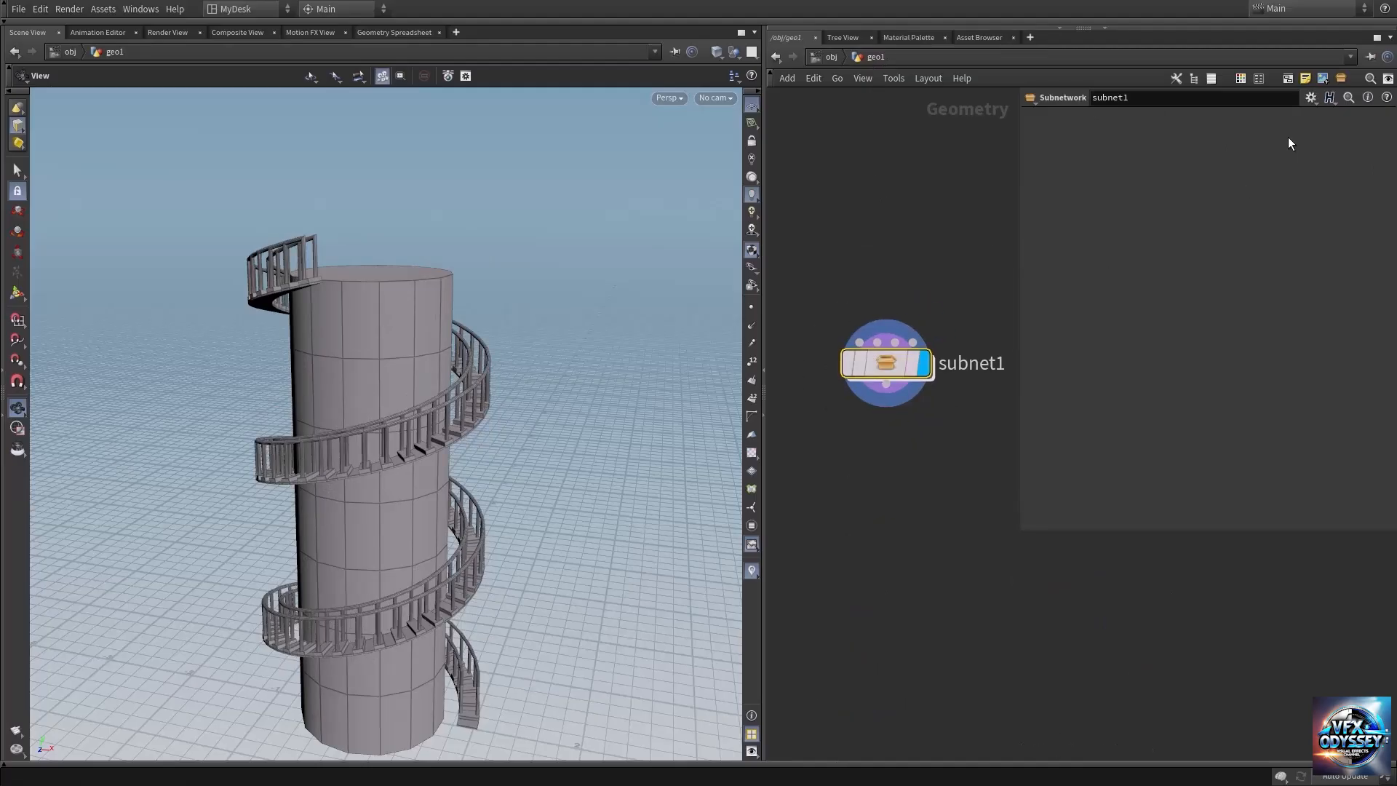
click(1304, 101)
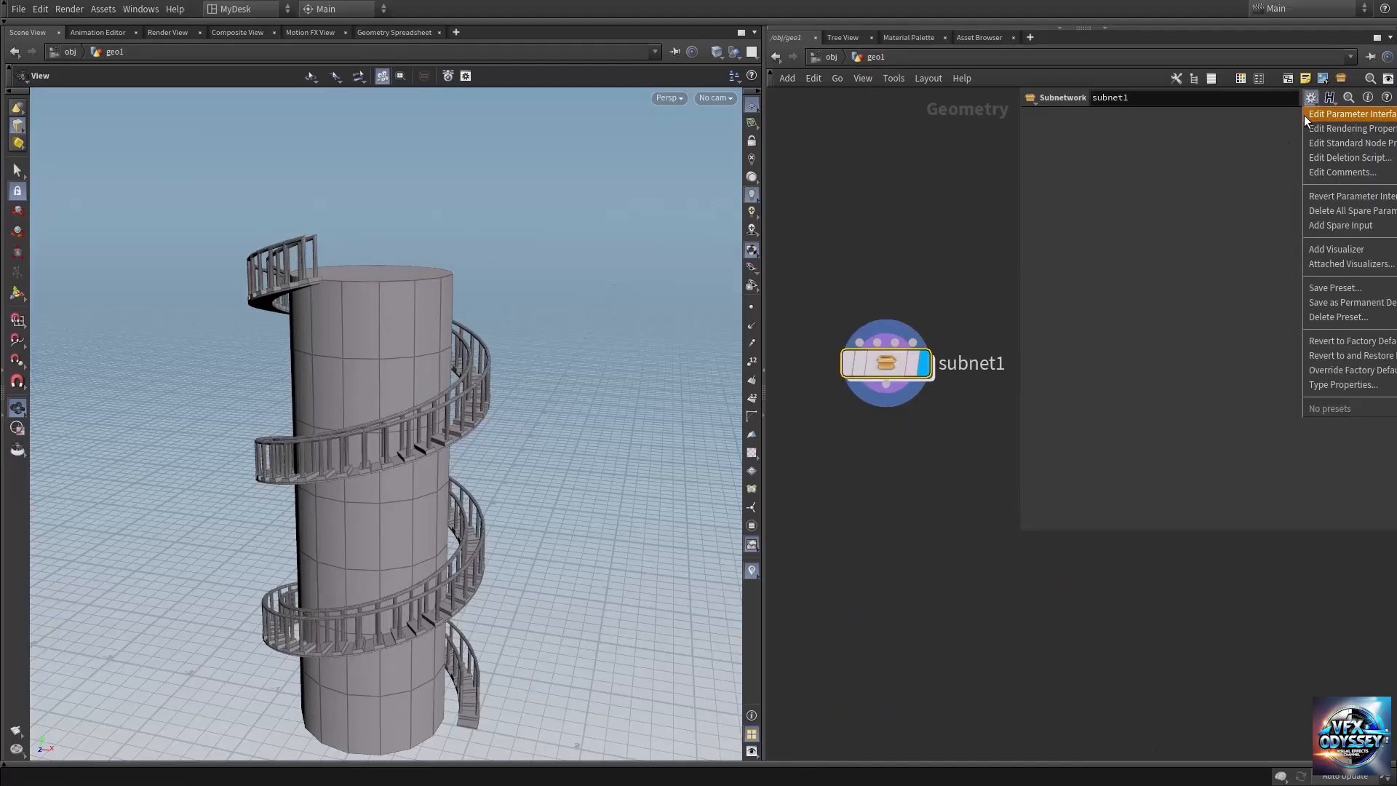
click(1314, 114)
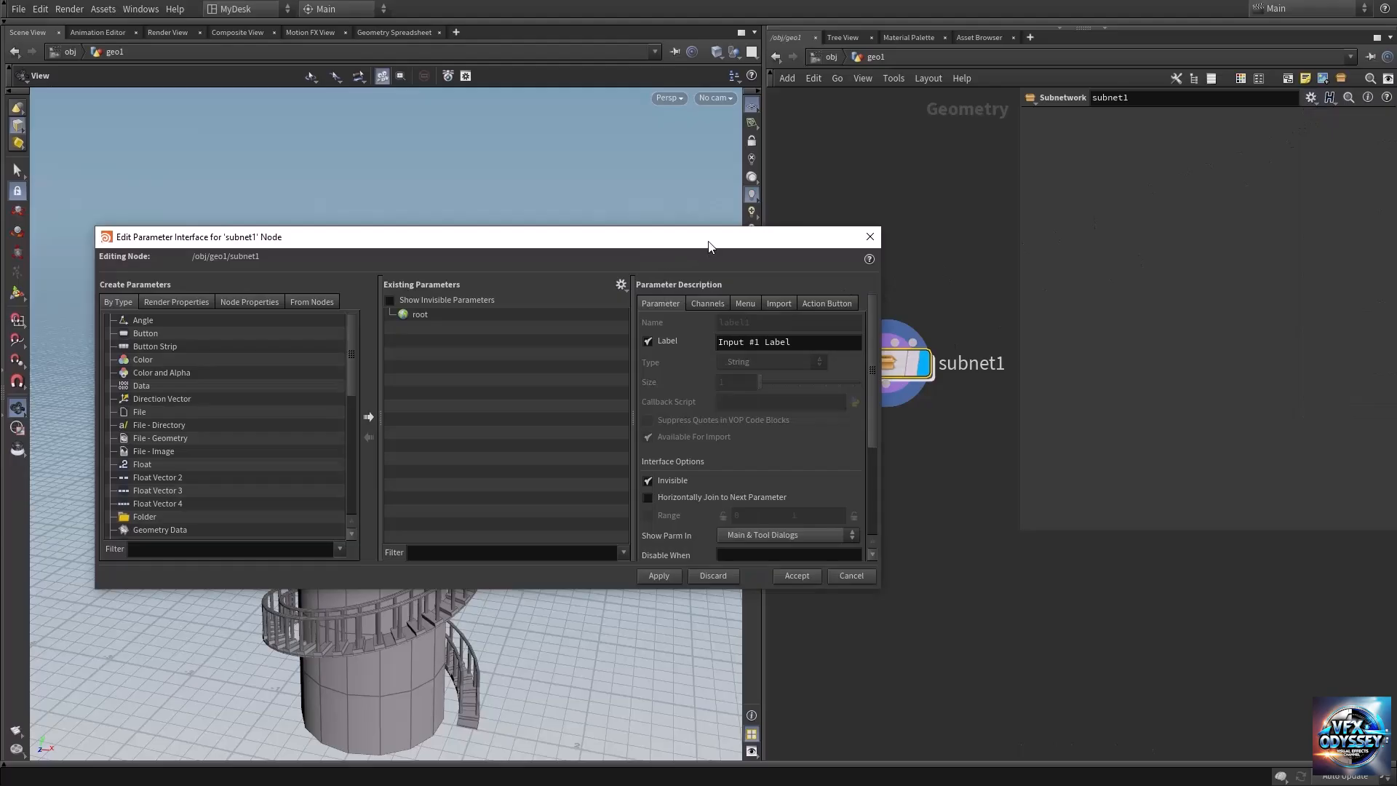
drag(750, 242, 636, 186)
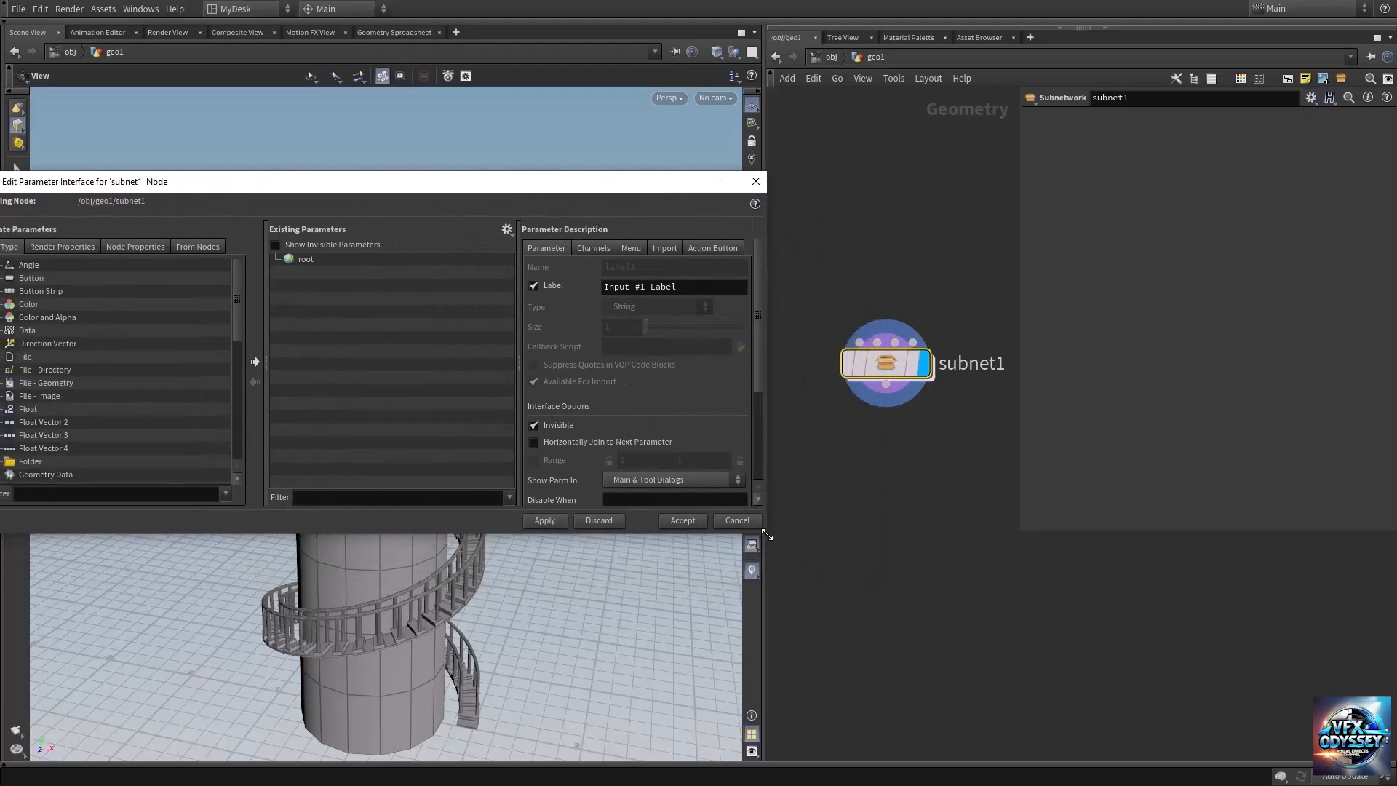
drag(762, 533, 620, 626)
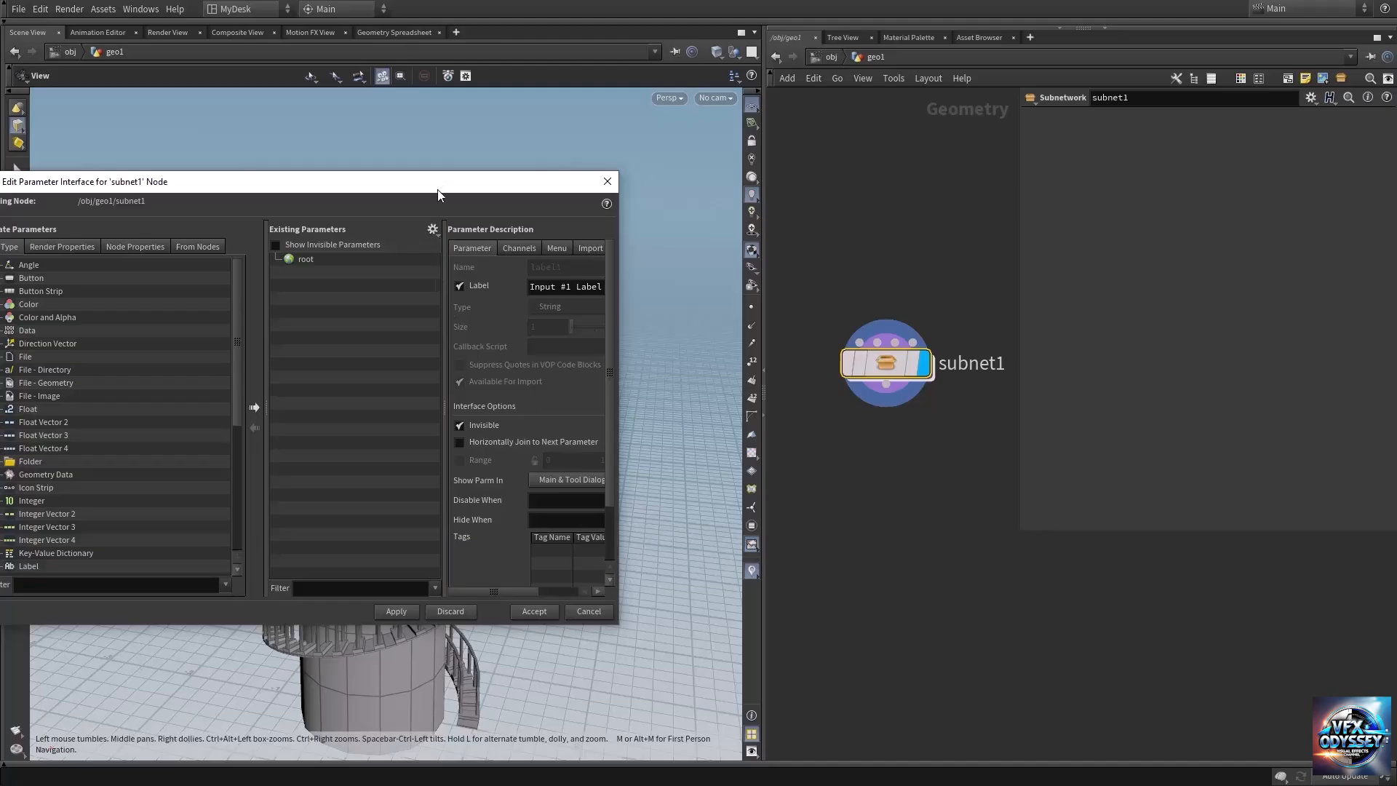
drag(438, 189, 512, 152)
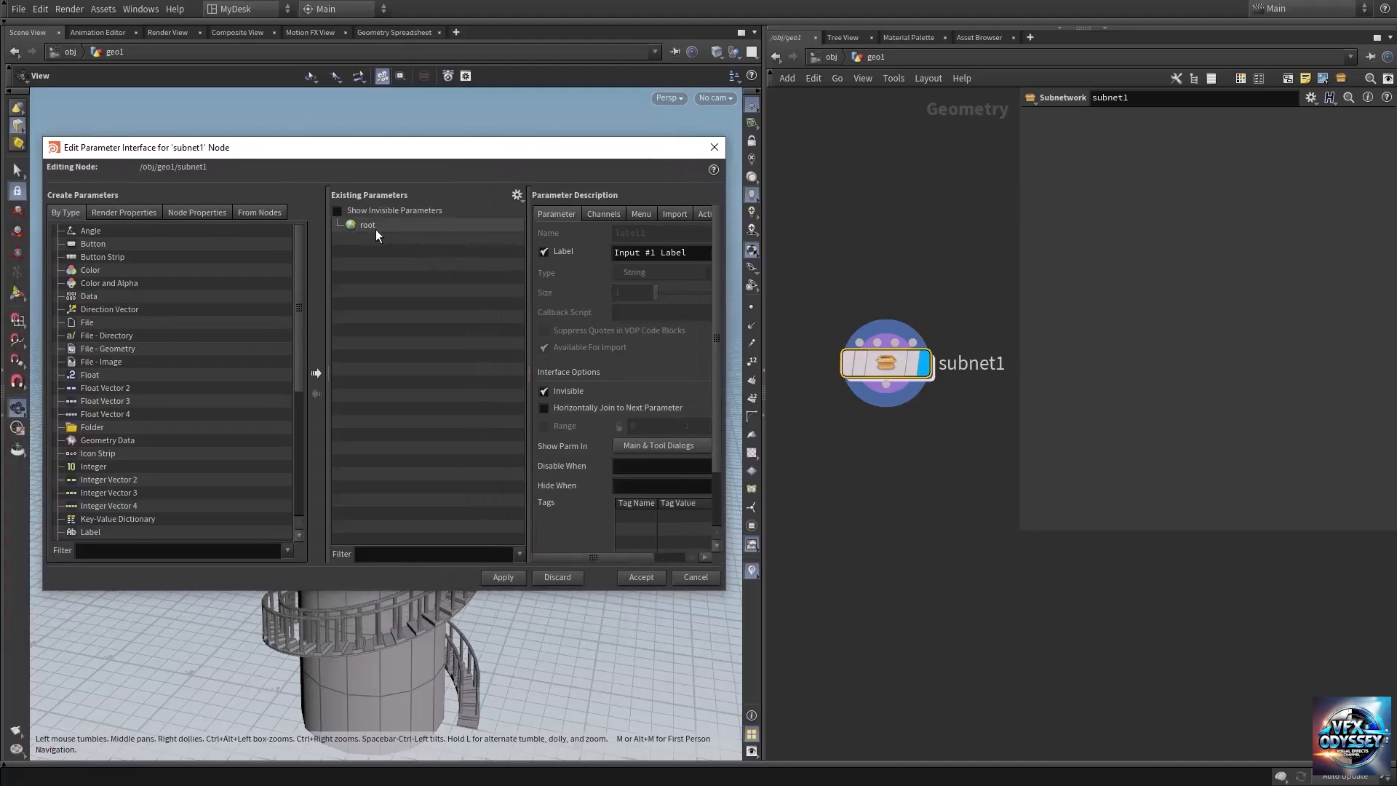
Add helix1's Height parameter to subnet1's existing parameters under root
double_click(889, 362)
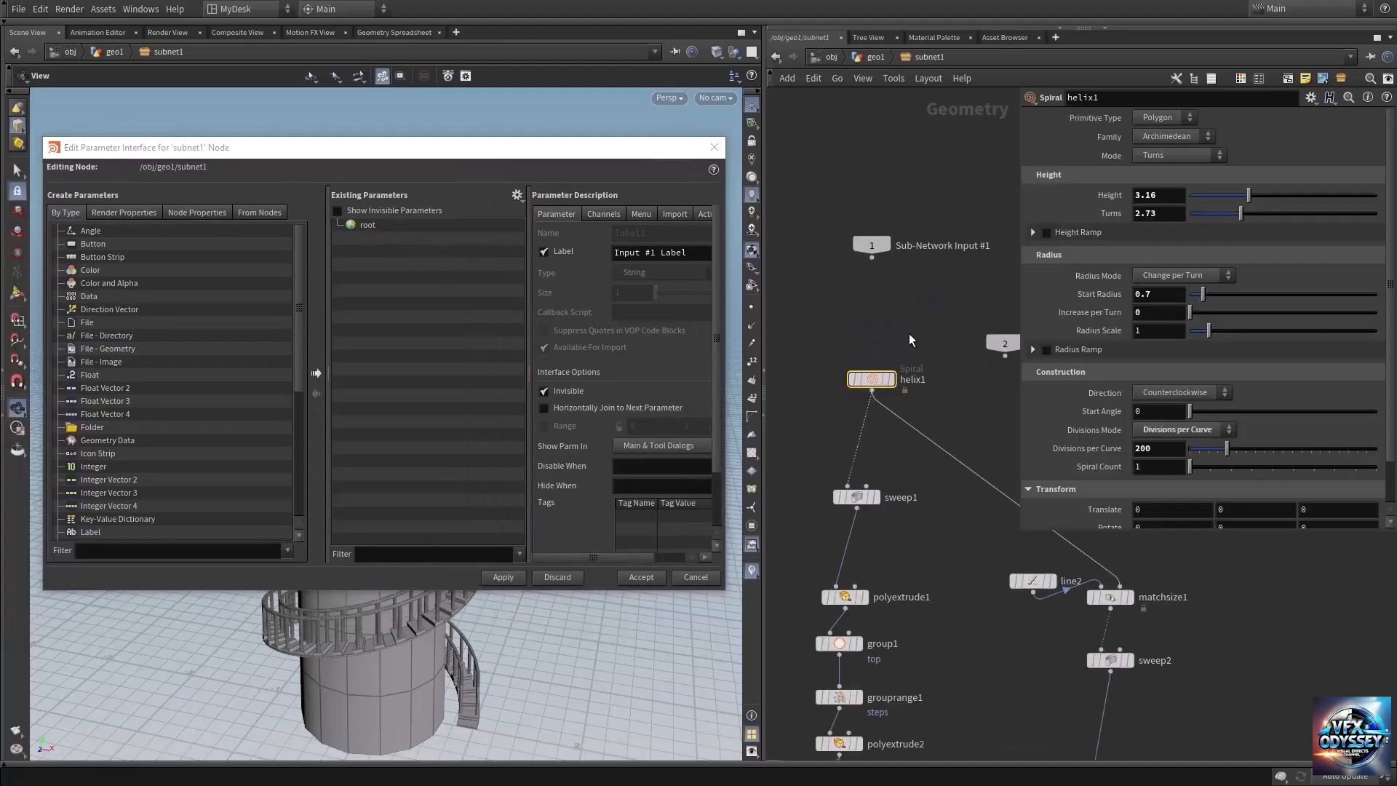
middle_drag(901, 347, 911, 285)
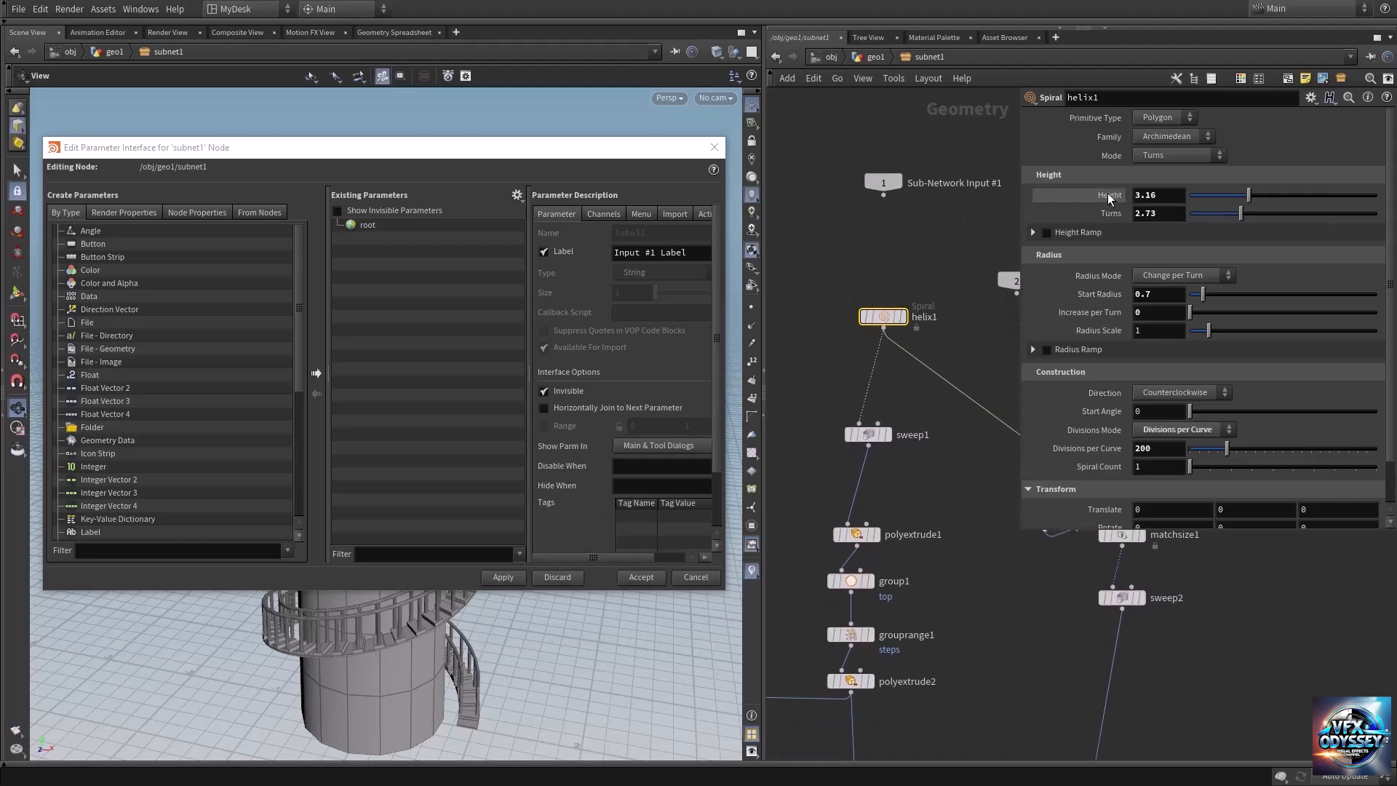
drag(1108, 193, 1100, 185)
drag(656, 233, 396, 244)
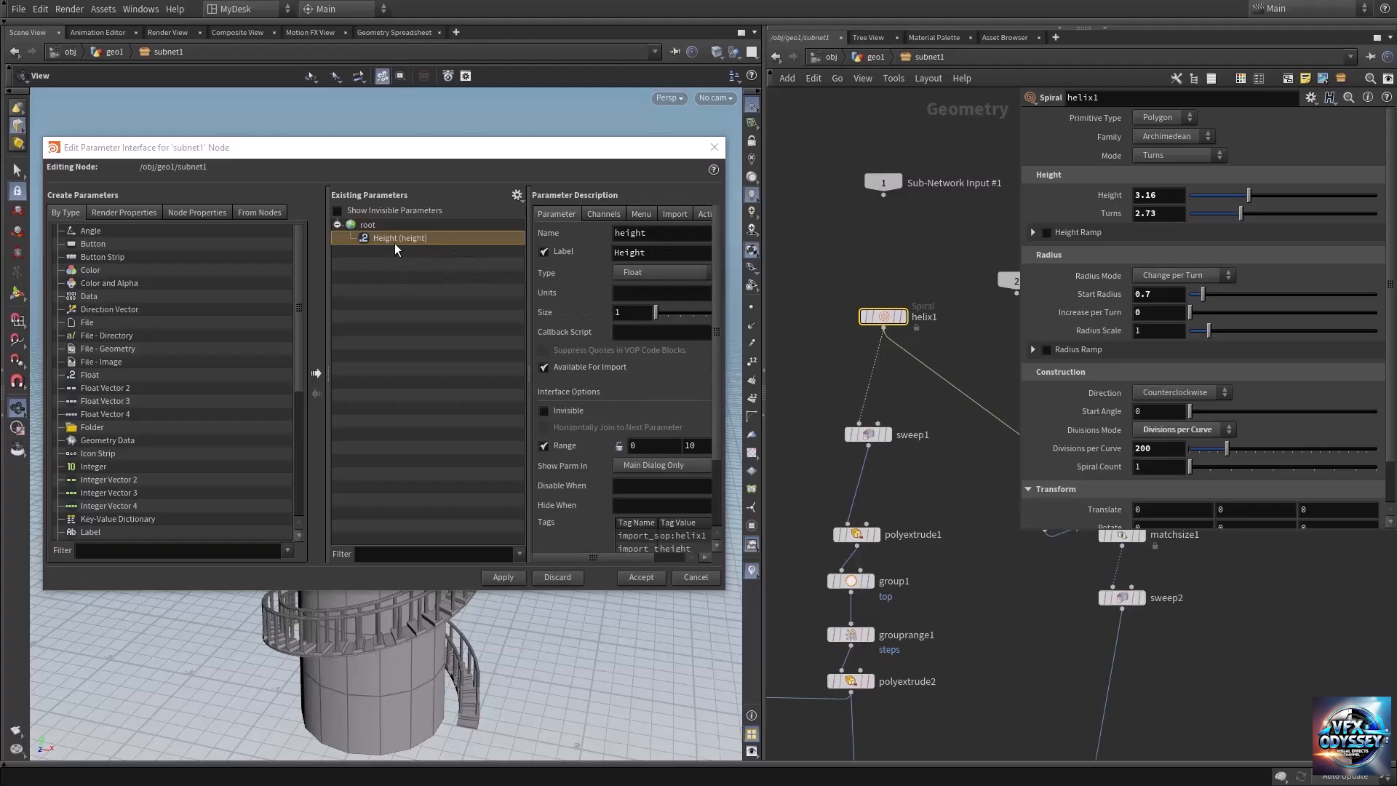
Apply the added Height parameter to subnet1 and set subnet1's Height to 3.44 at the geo1 level
click(875, 57)
click(513, 575)
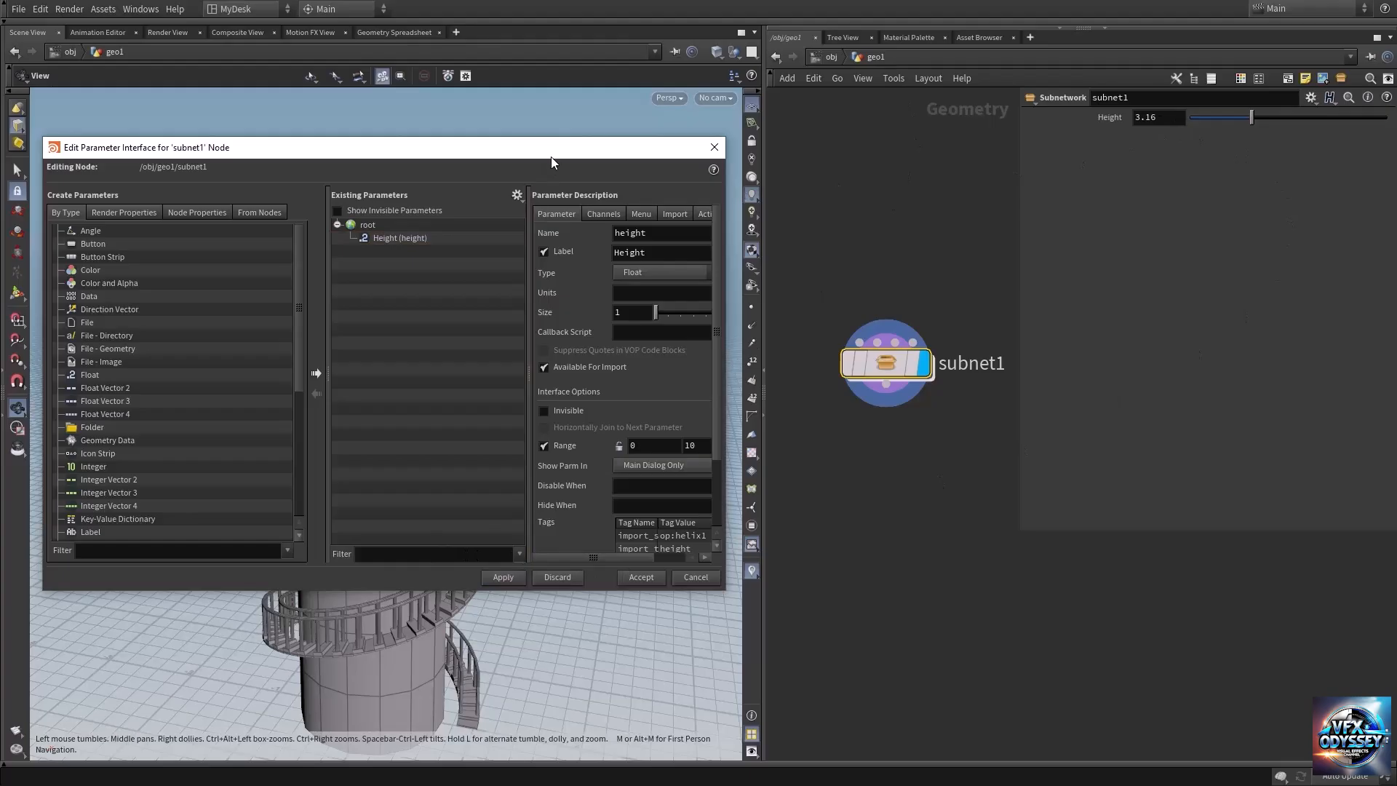
drag(552, 156, 994, 344)
mouse_move(1250, 116)
mouse_down()
mouse_move(1242, 125)
mouse_move(1257, 130)
mouse_up()
drag(918, 336, 521, 157)
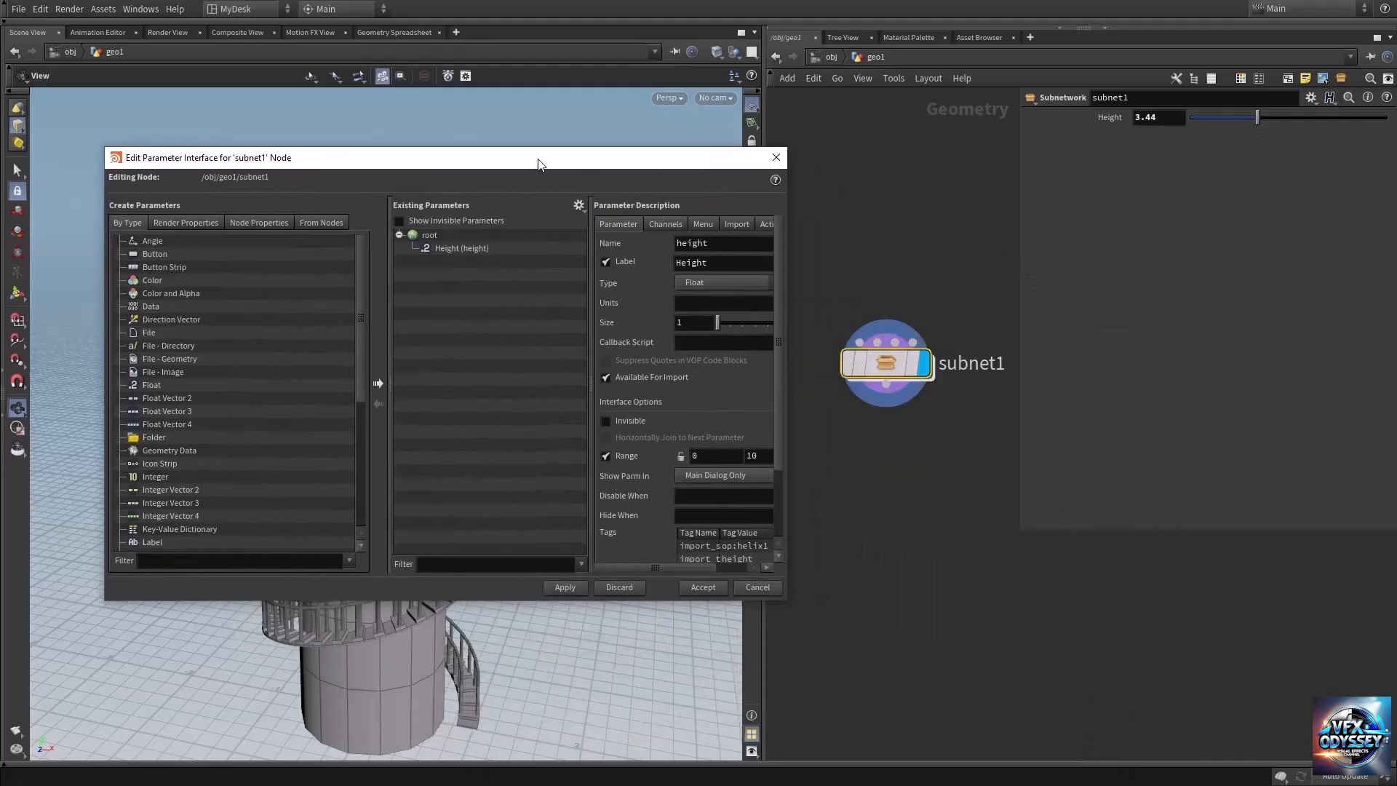
Inside subnet1, add helix1's Turns, Start Radius and Divisions per Curve parameters to subnet1's existing parameters under root
double_click(895, 375)
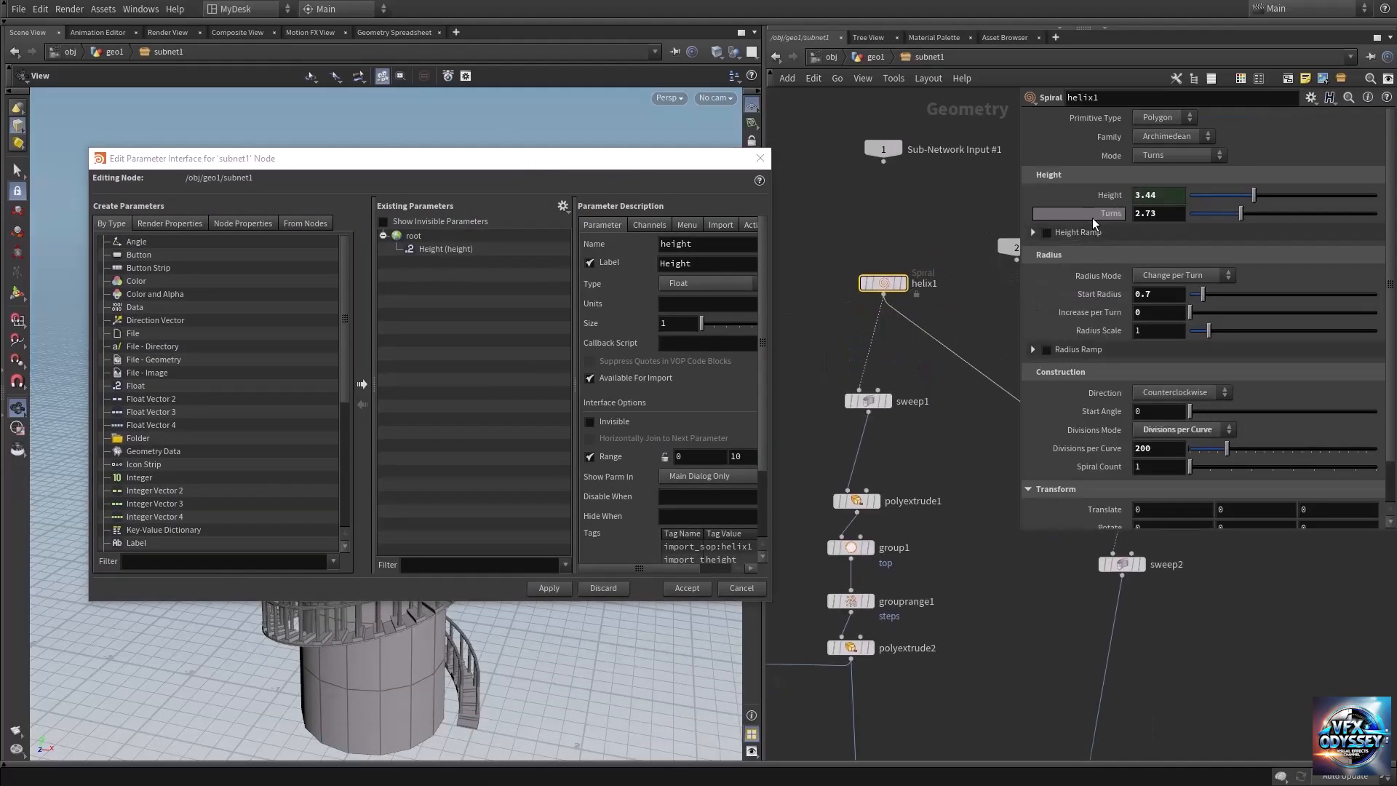
drag(1102, 216, 435, 277)
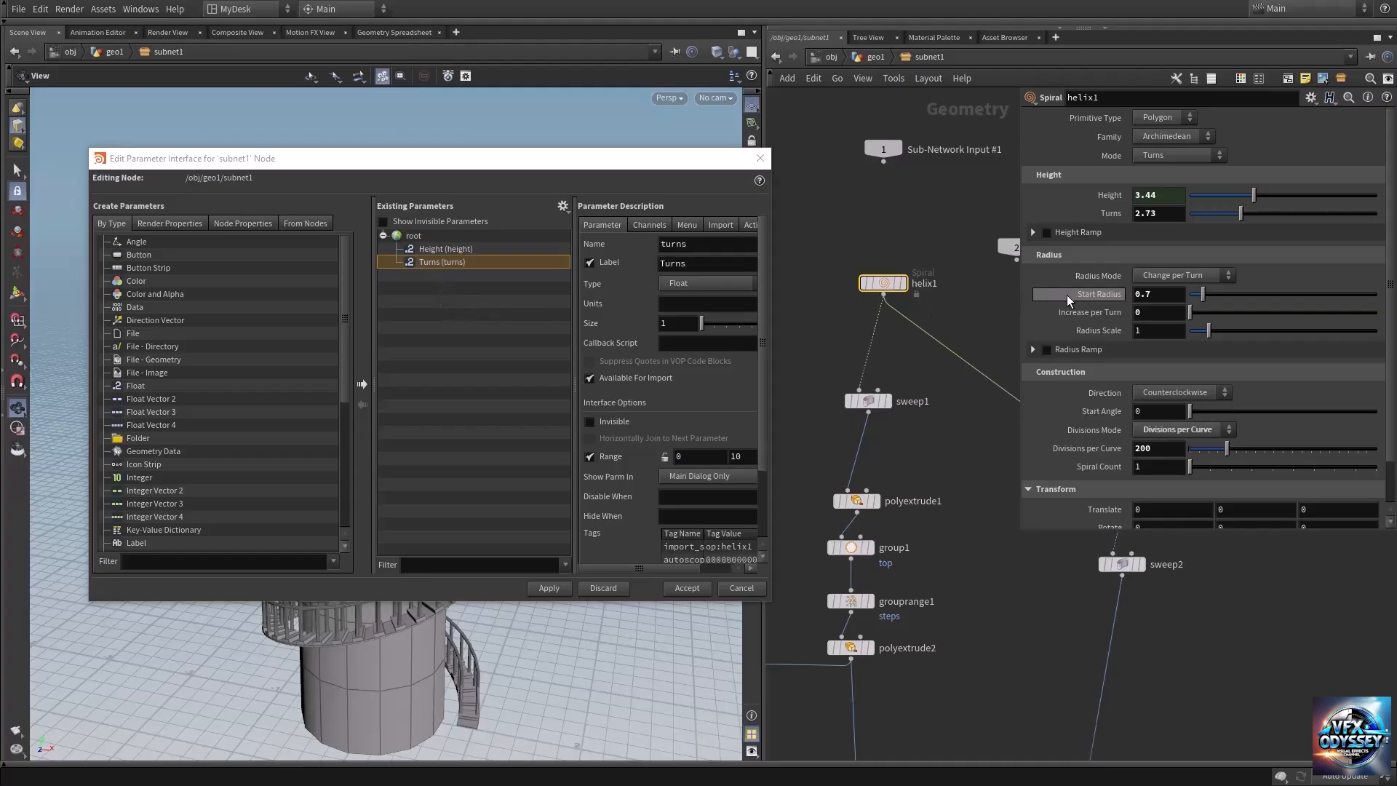
drag(1103, 292, 441, 301)
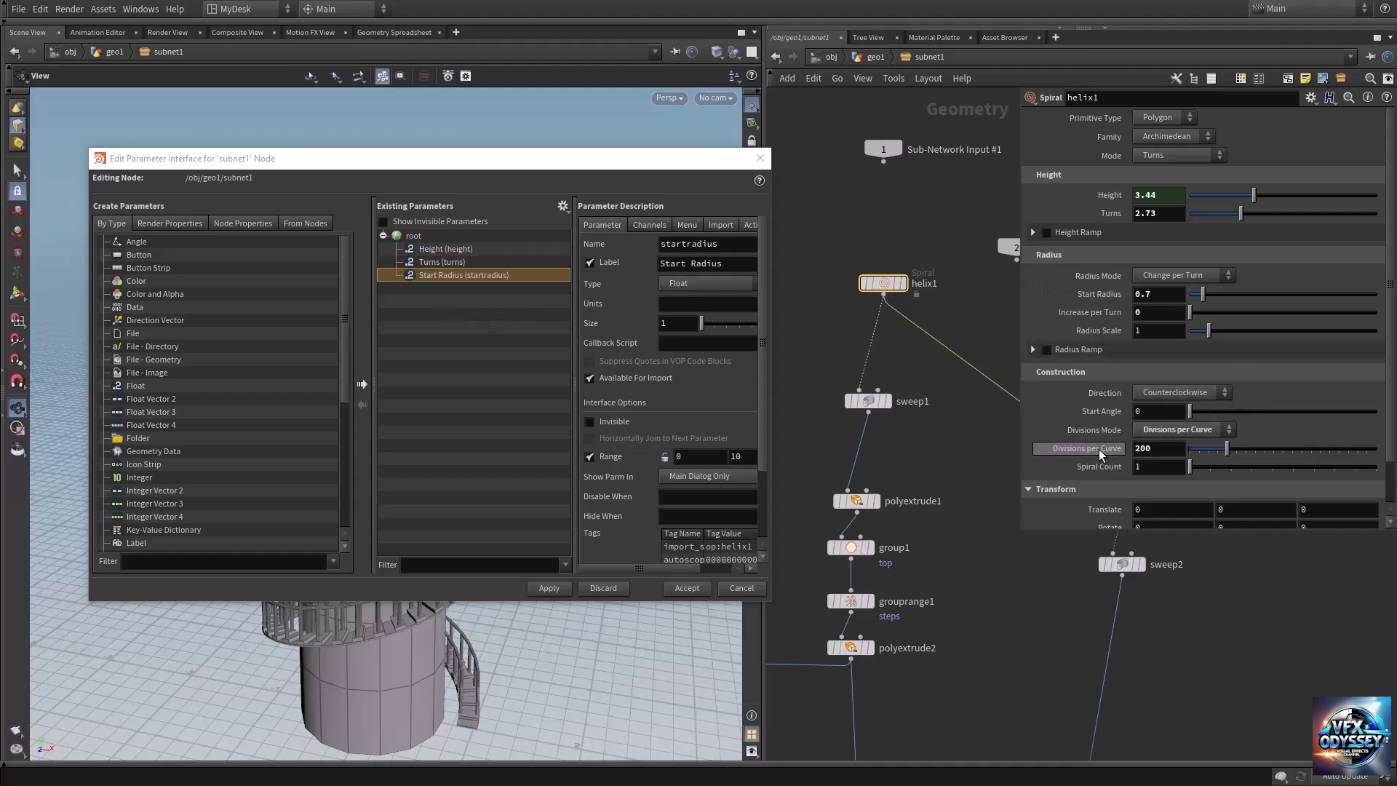
drag(1099, 448, 411, 256)
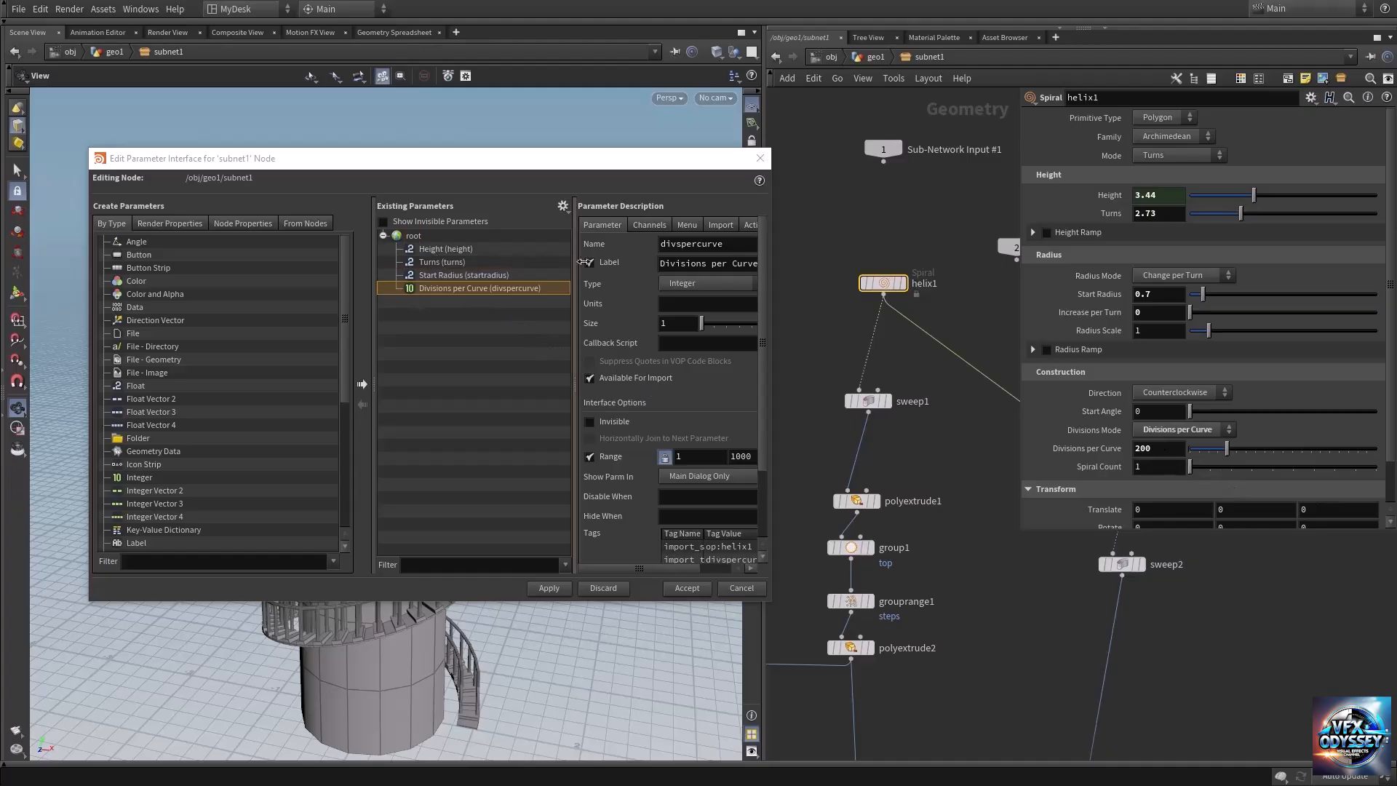
Try a Divisions per Curve value of 204 on helix1
drag(609, 159, 917, 136)
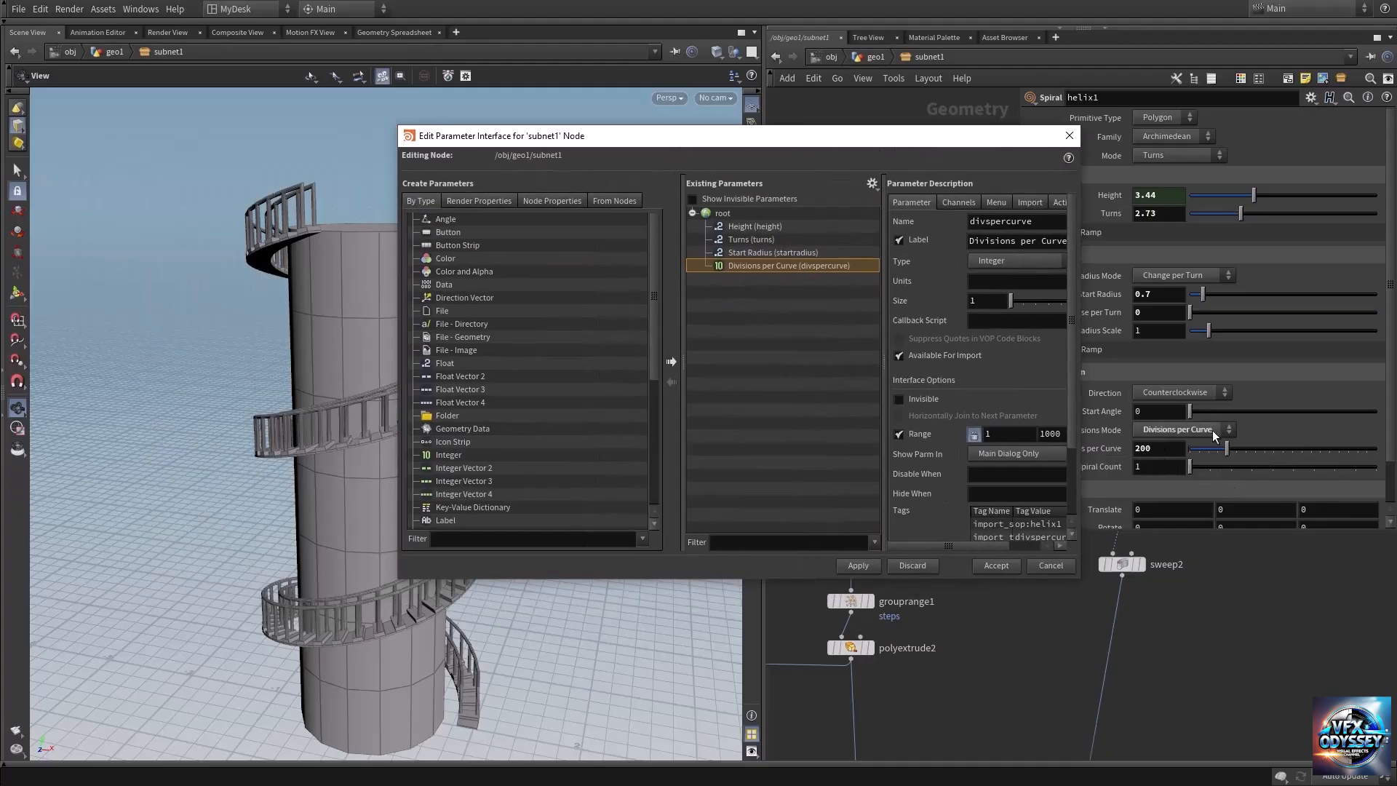
drag(1226, 449, 1229, 462)
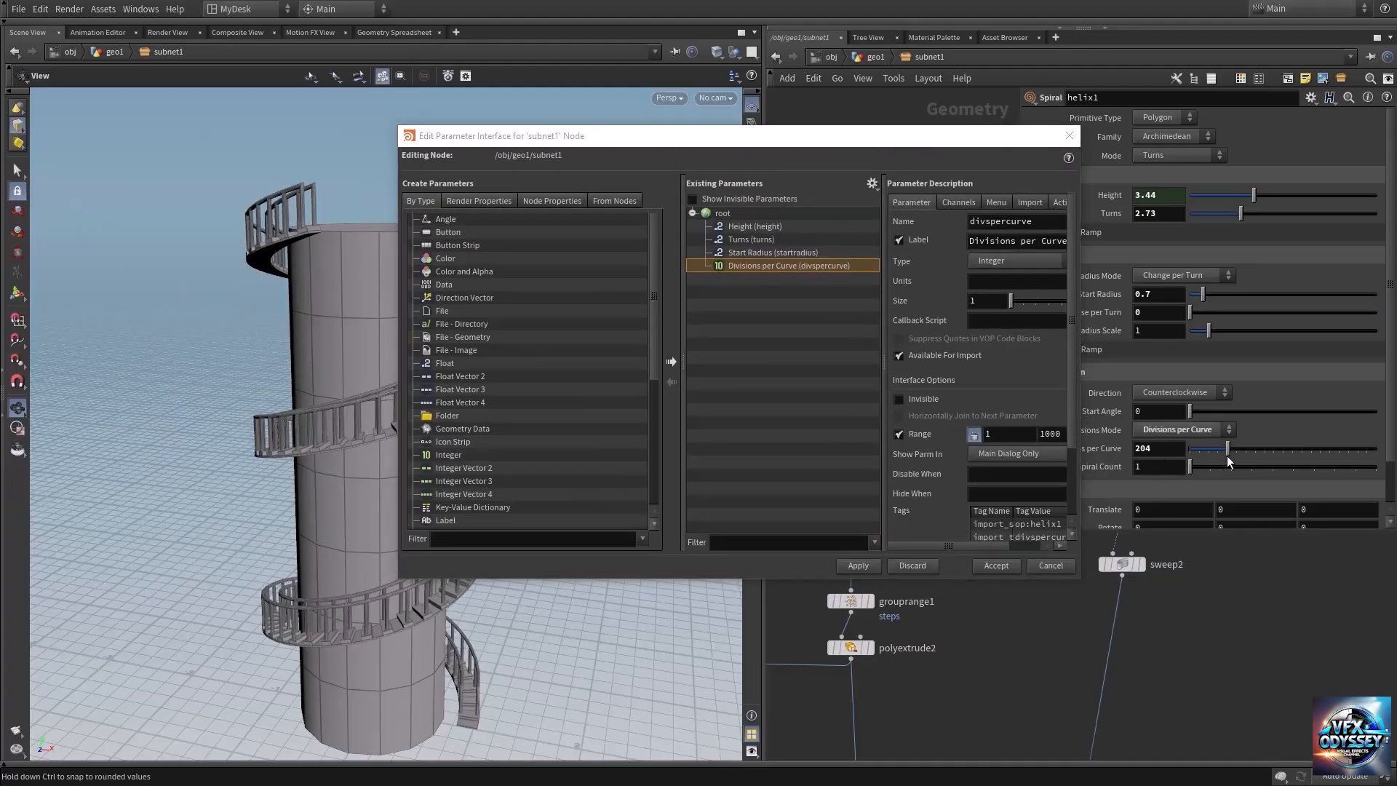
drag(854, 147, 684, 159)
Add helix1's Uniform Scale parameter to subnet1's existing parameters, then apply the interface and close the editor
scroll(1118, 405, down, 3)
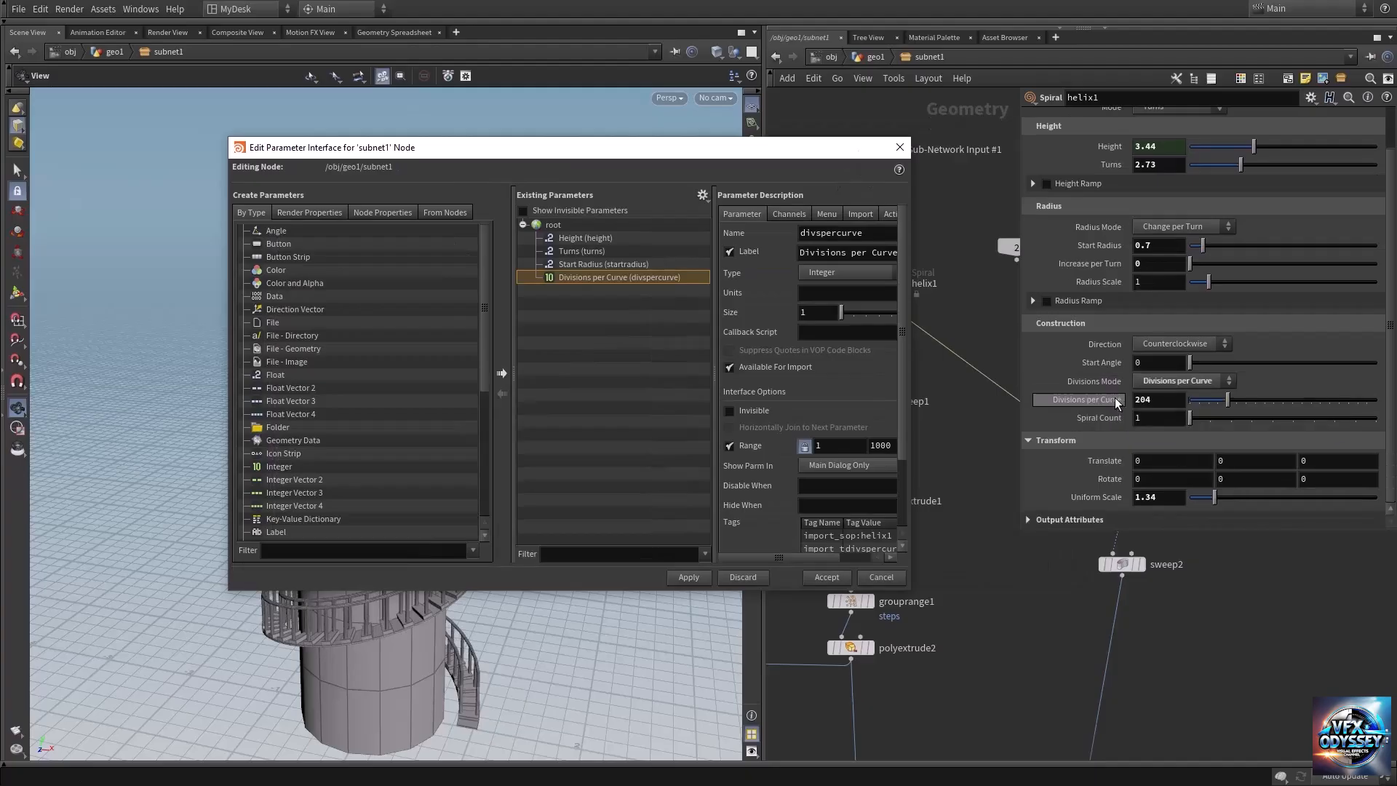
drag(1090, 496, 617, 279)
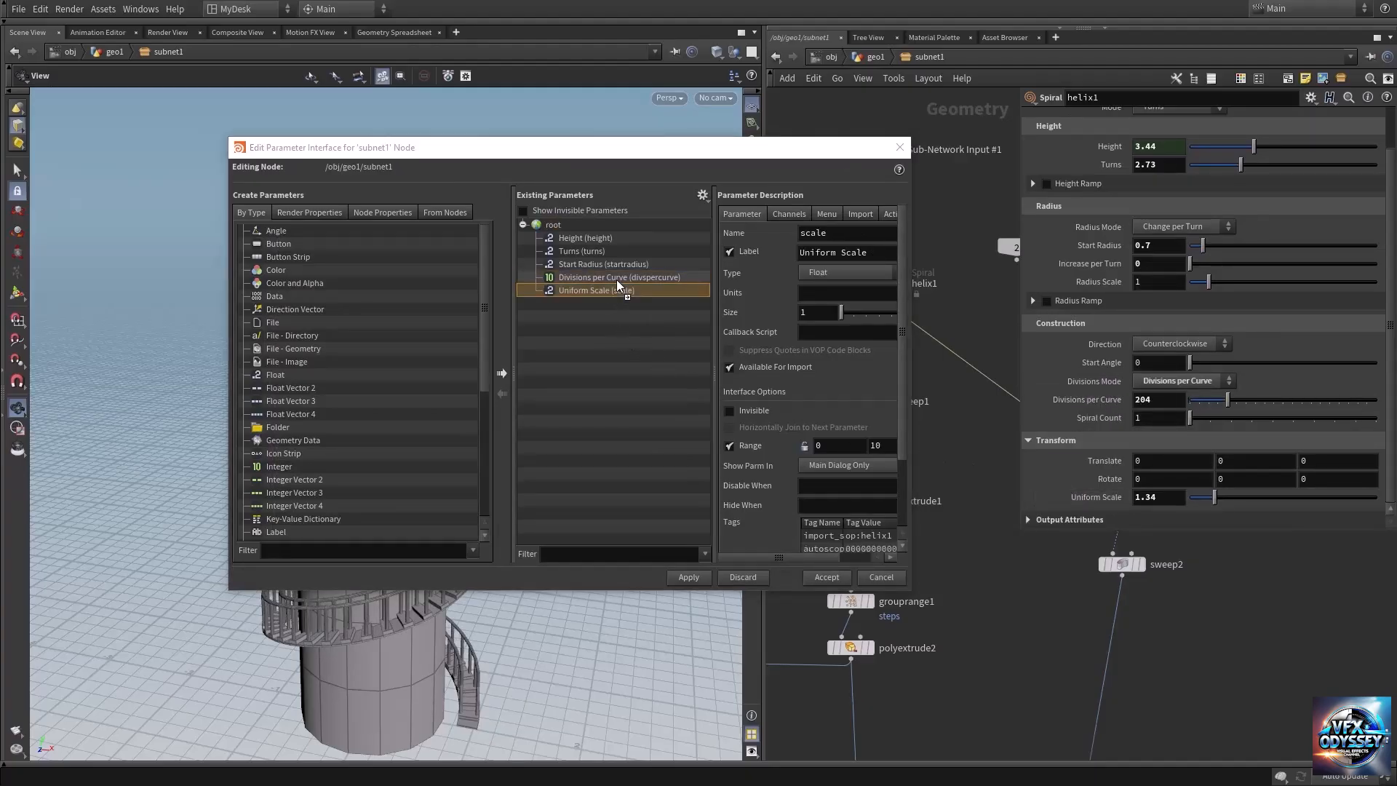
drag(742, 164, 557, 160)
middle_drag(923, 481, 963, 440)
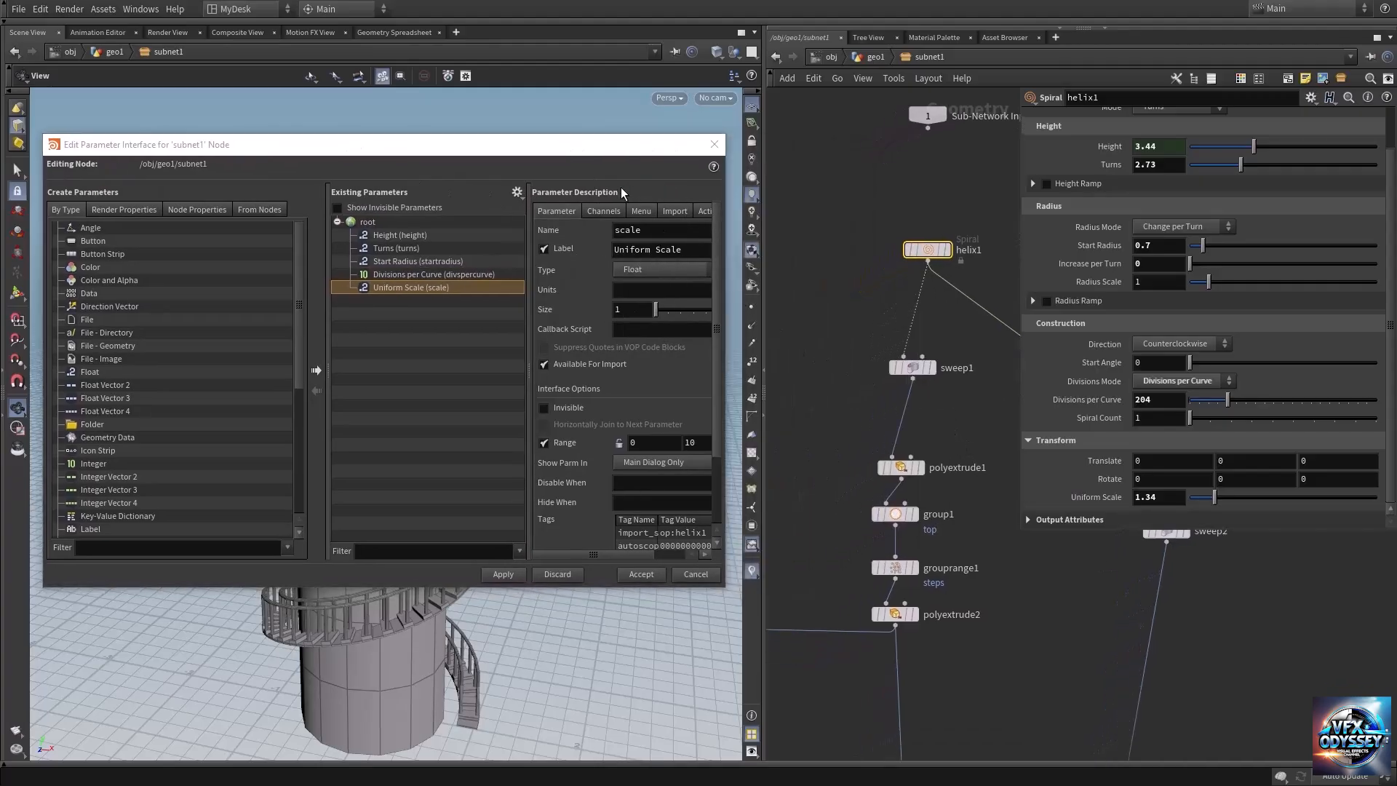
click(502, 574)
click(640, 575)
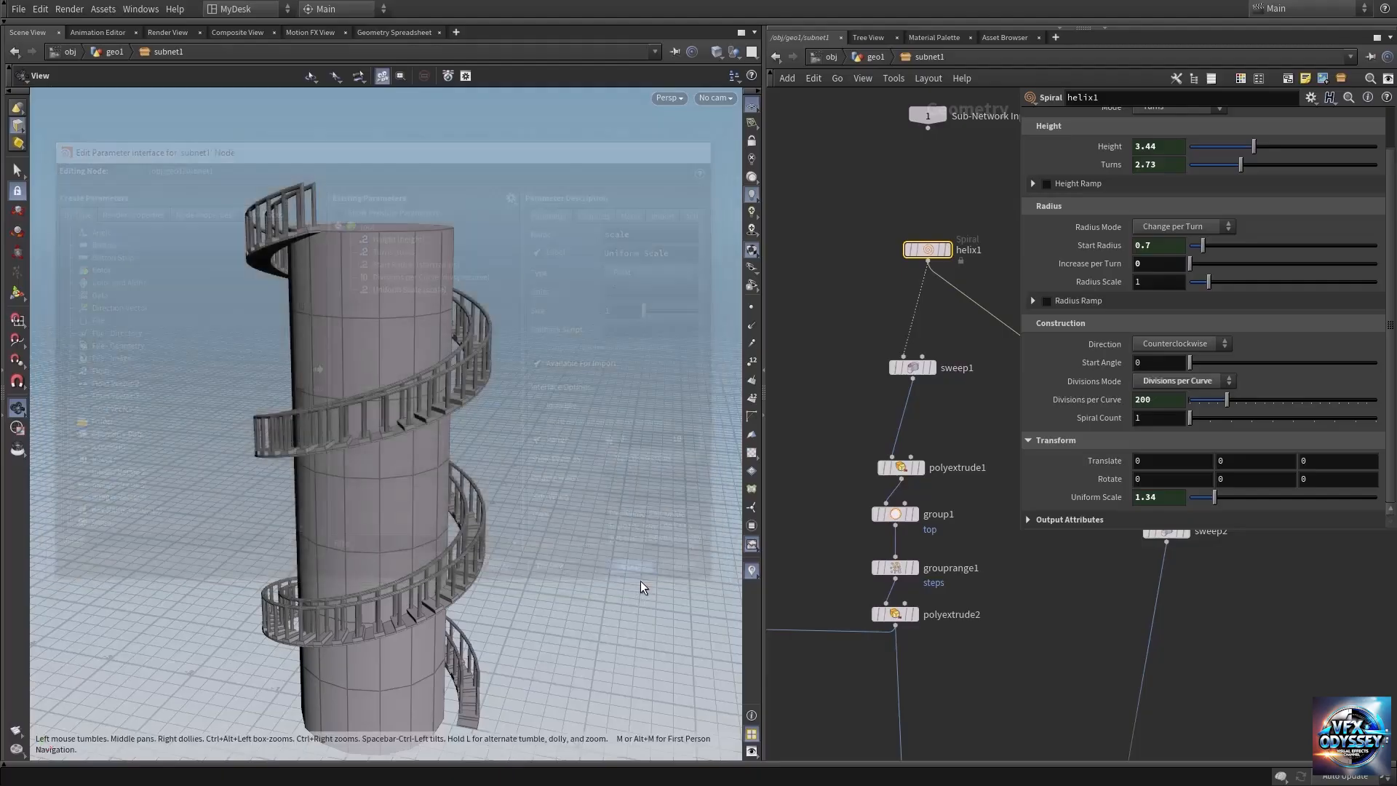
Back at the geo1 level, shrink the parameter overlay and set subnet1's Turns to 2.69, Divisions per Curve to 170 and Uniform Scale to 1.41
click(866, 55)
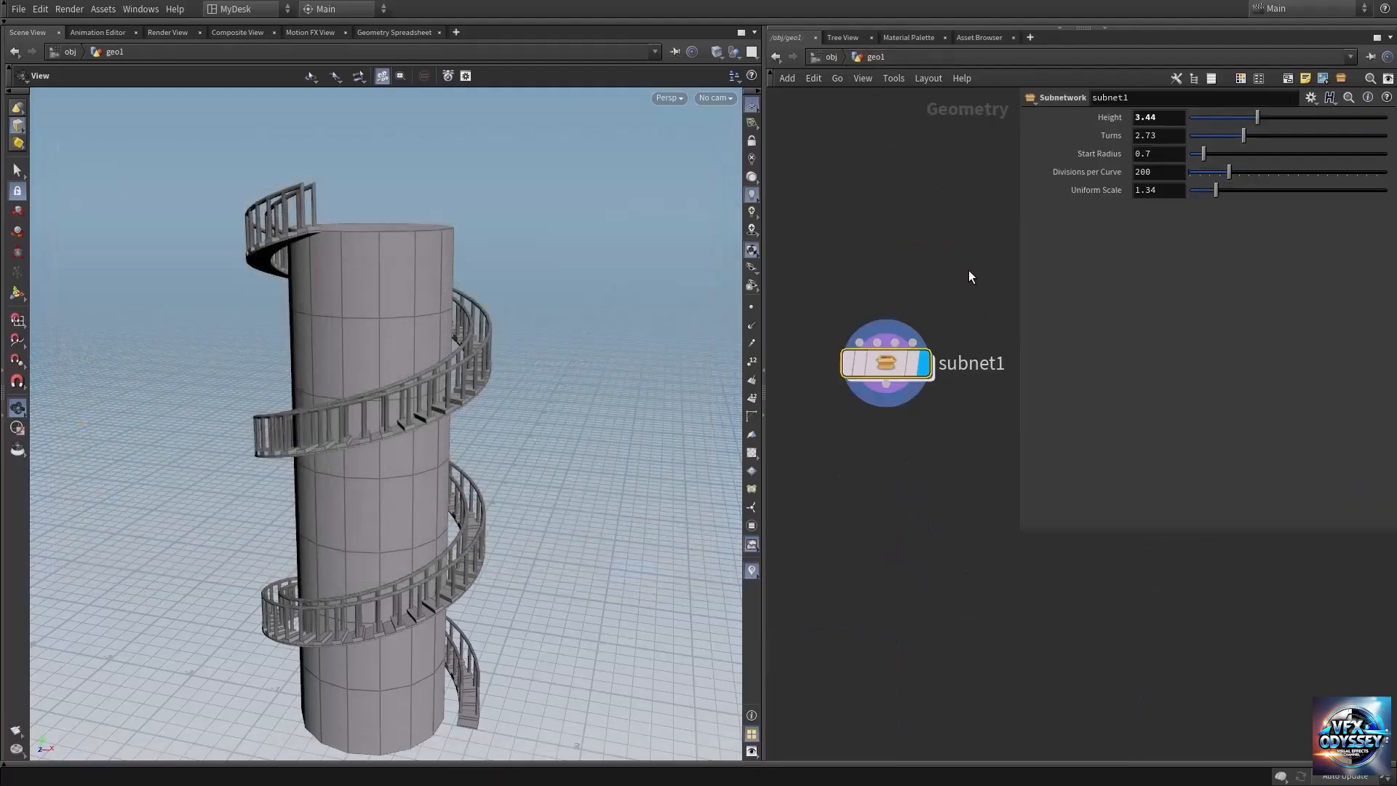
key(h)
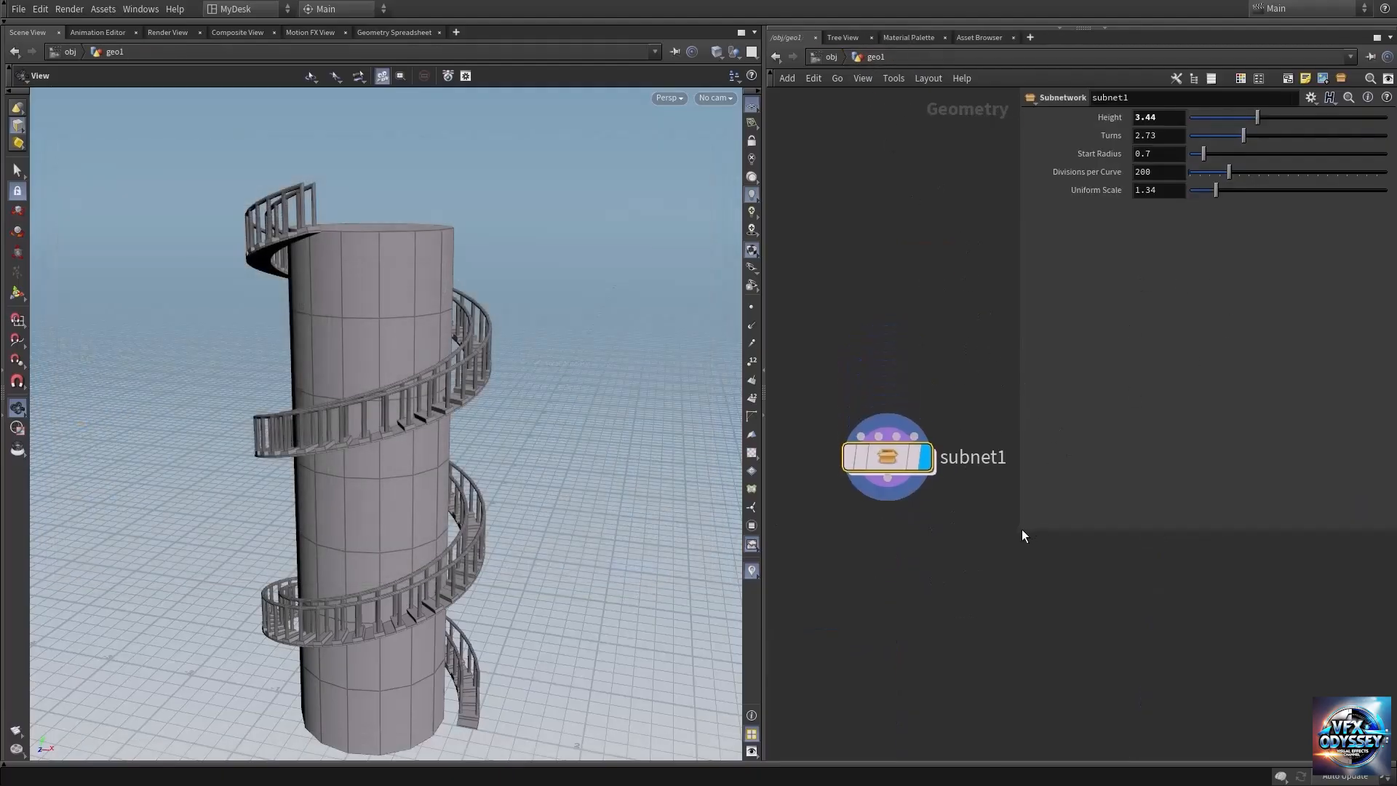
drag(1022, 530, 1013, 339)
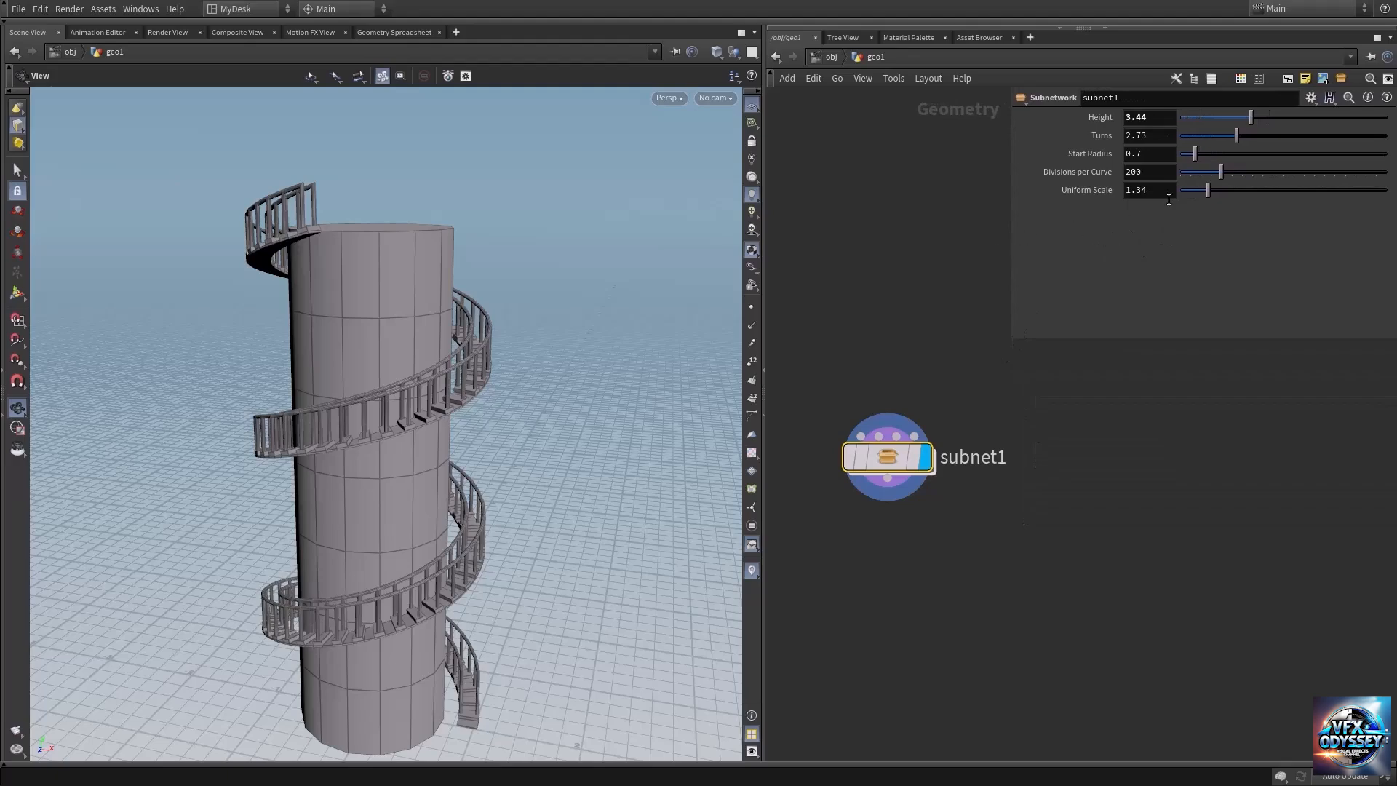
drag(1205, 186, 1226, 144)
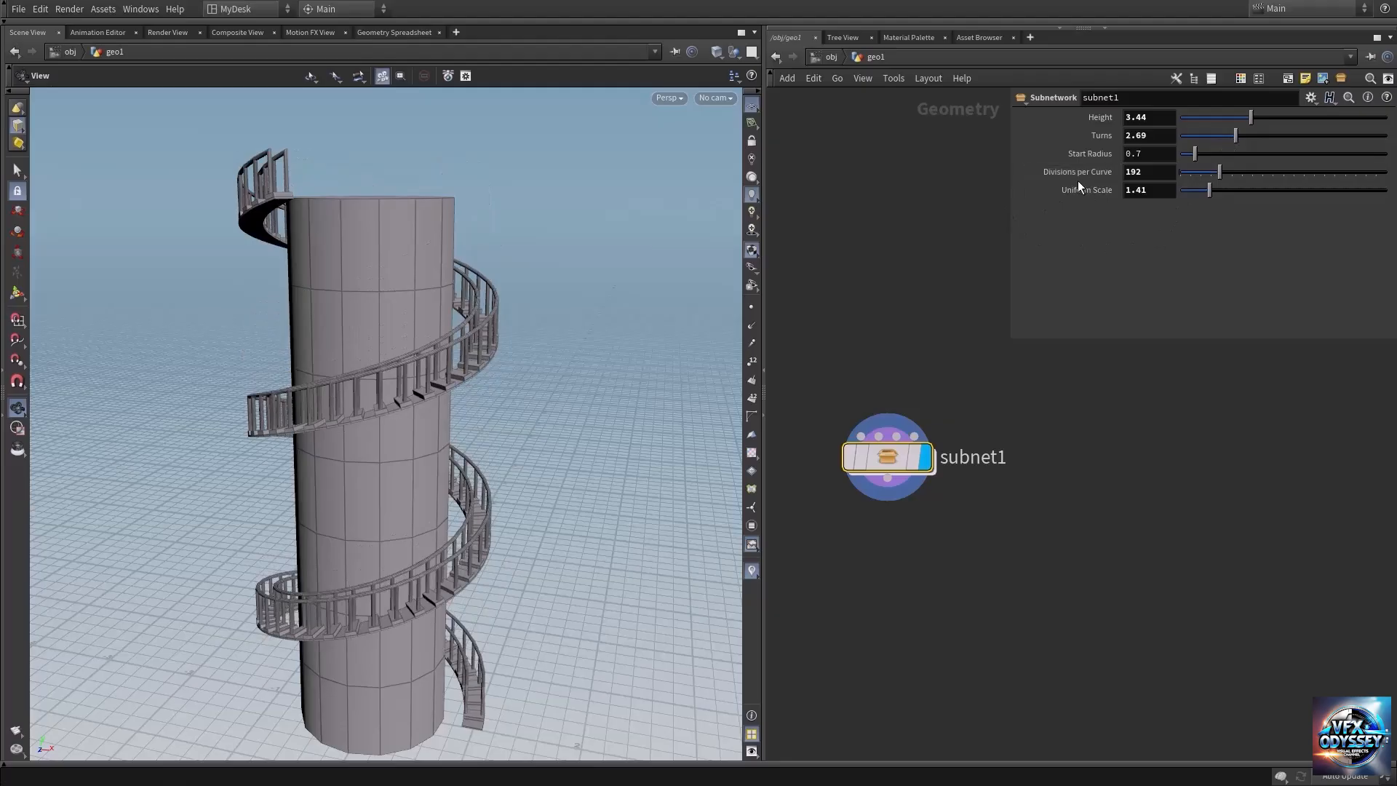
drag(1221, 168, 1216, 176)
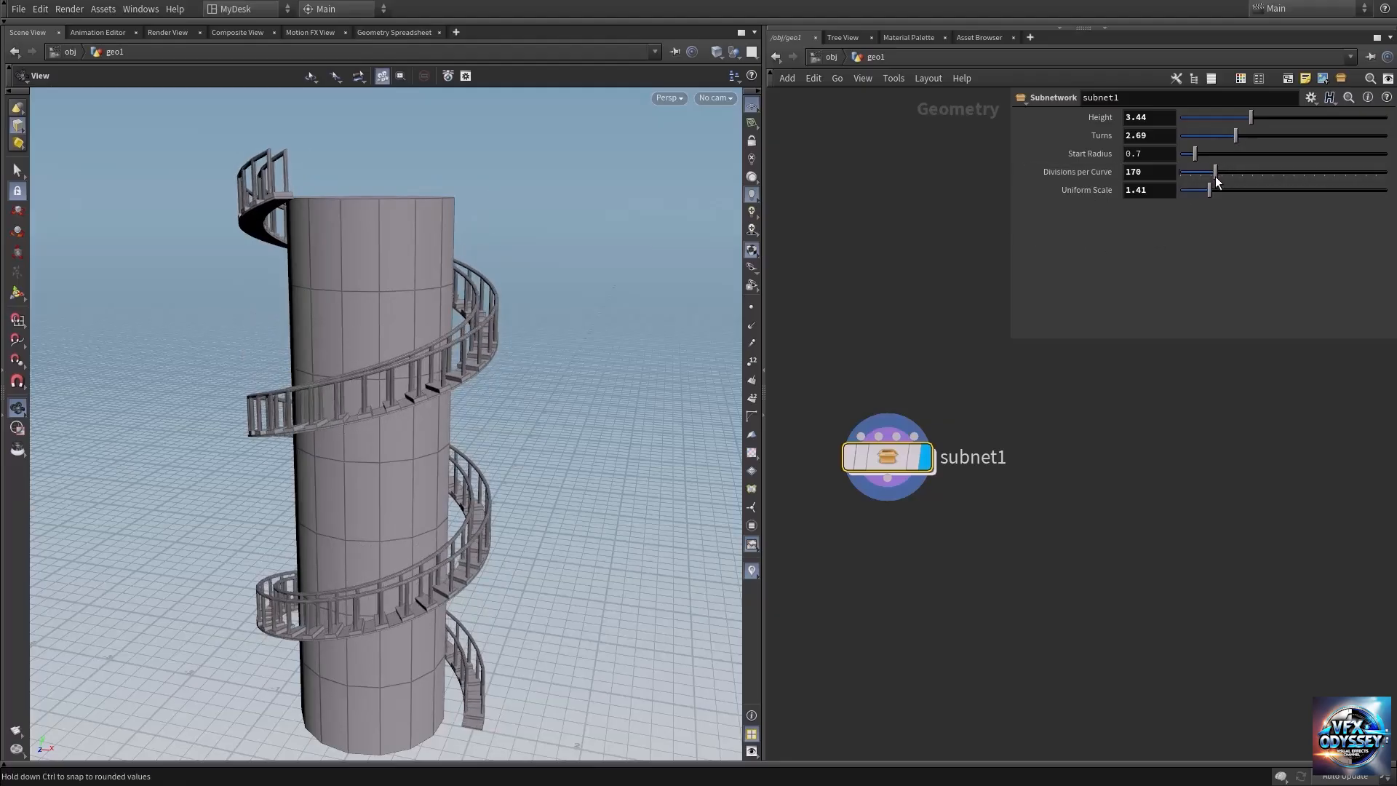
Reopen subnet1's Edit Parameter Interface window, relabel the Divisions per Curve parameter as Steps, apply it and test its slider
click(1305, 100)
click(1314, 118)
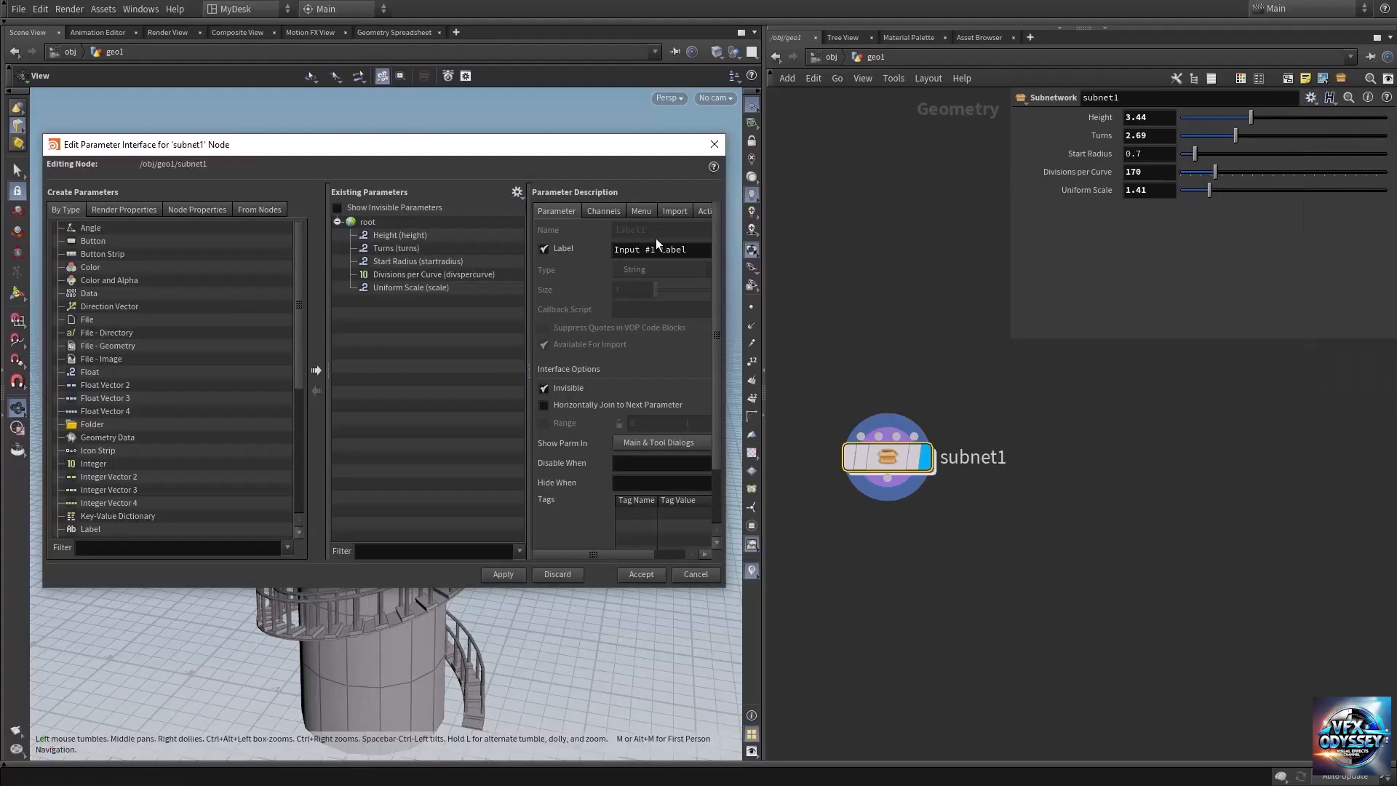
click(413, 277)
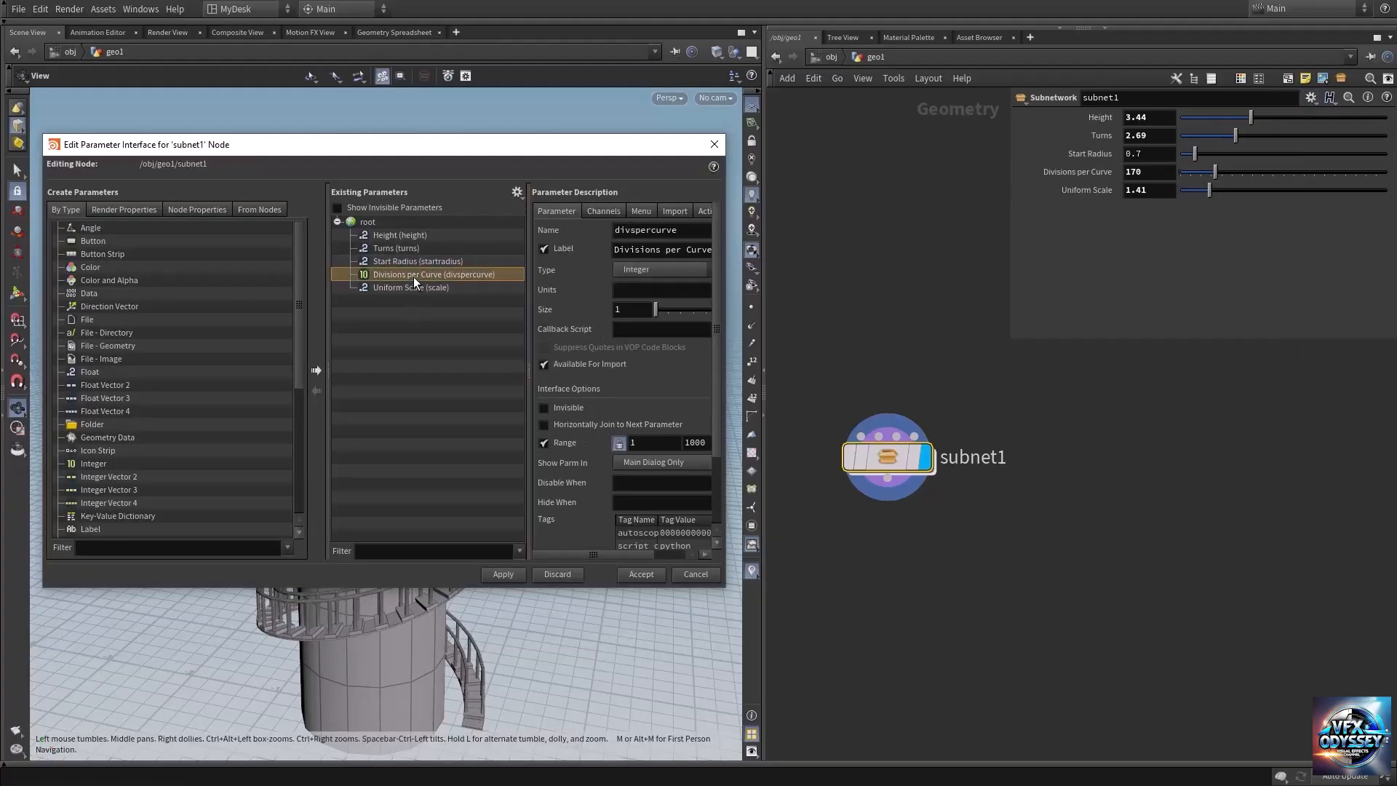
drag(728, 239, 938, 242)
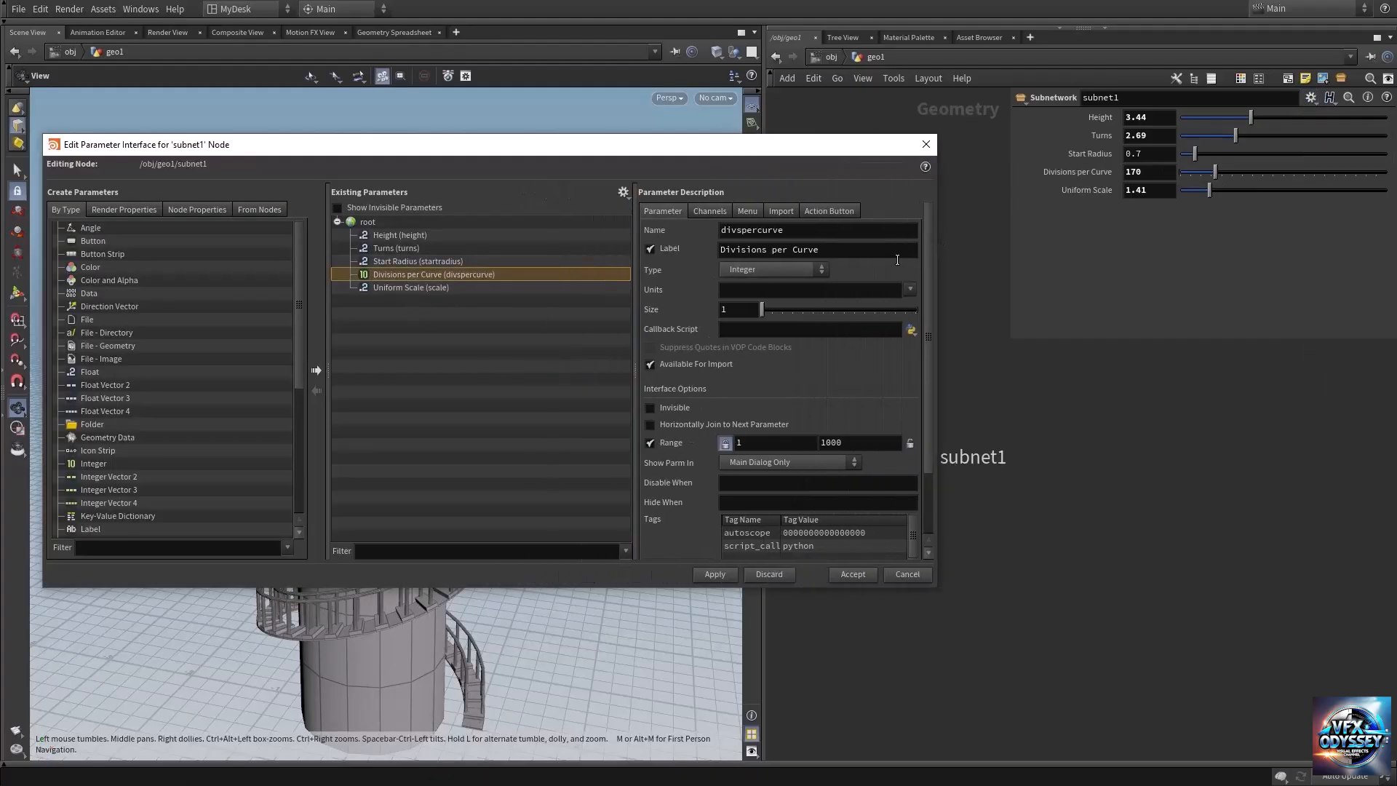
double_click(841, 250)
click(842, 250)
double_click(841, 250)
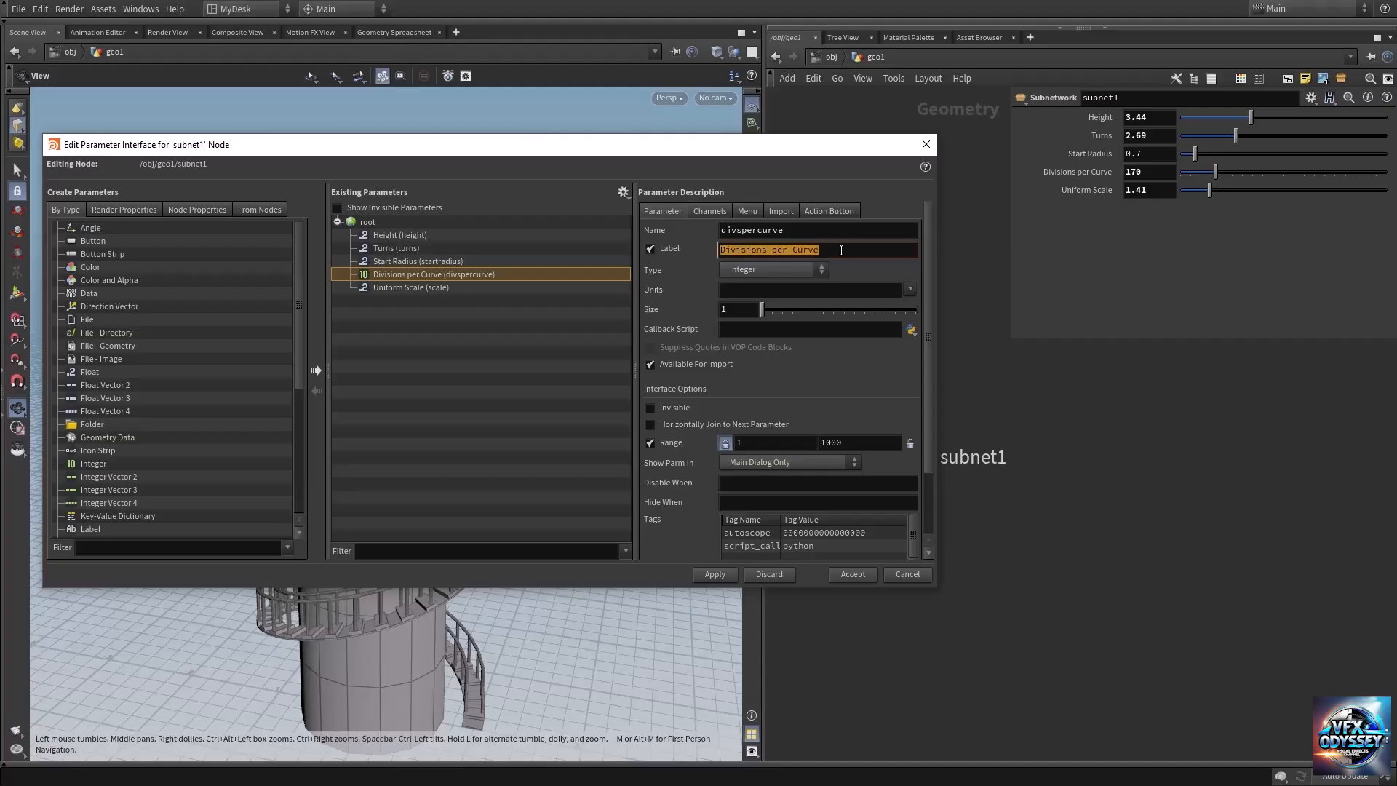
text(Steps)
click(714, 575)
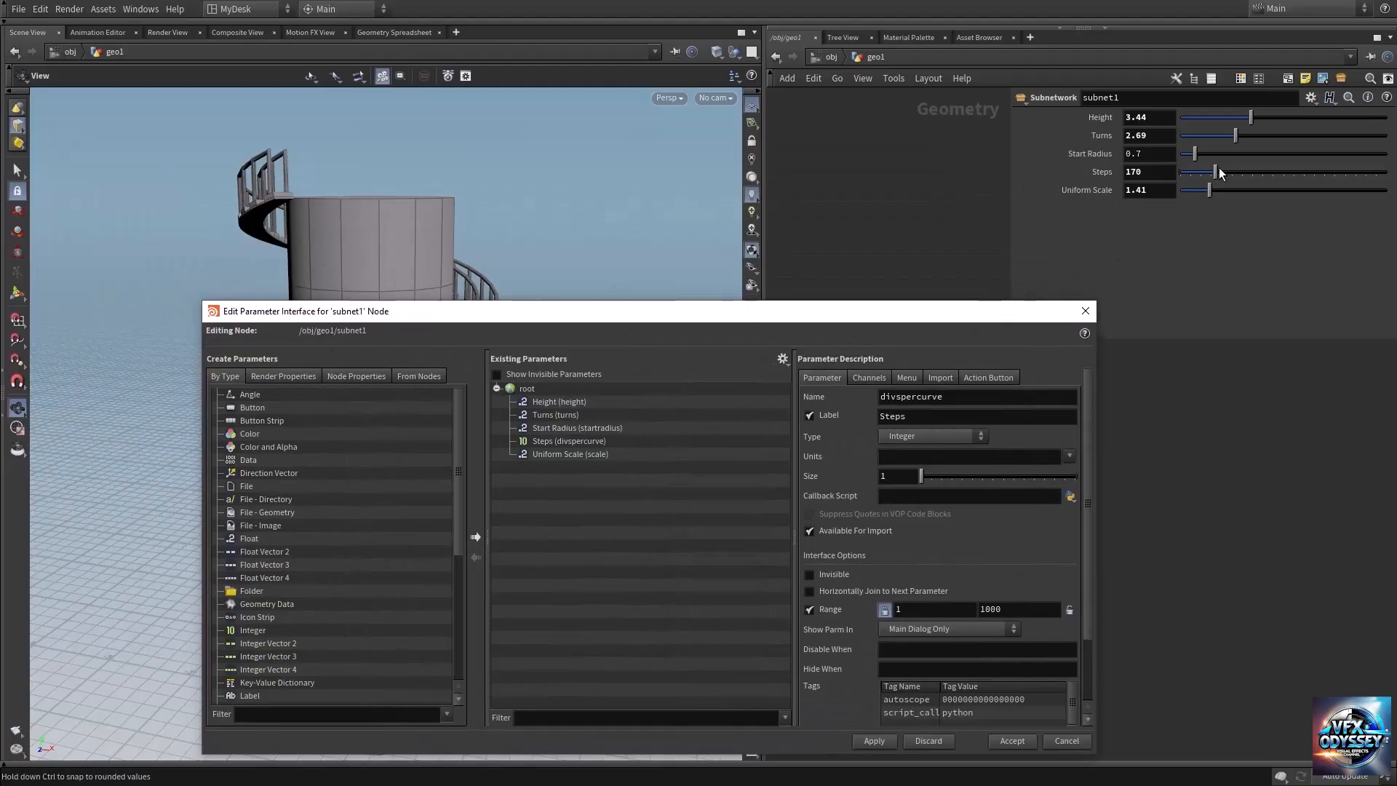
mouse_move(1220, 169)
mouse_down()
mouse_move(1203, 175)
mouse_move(1213, 182)
mouse_up()
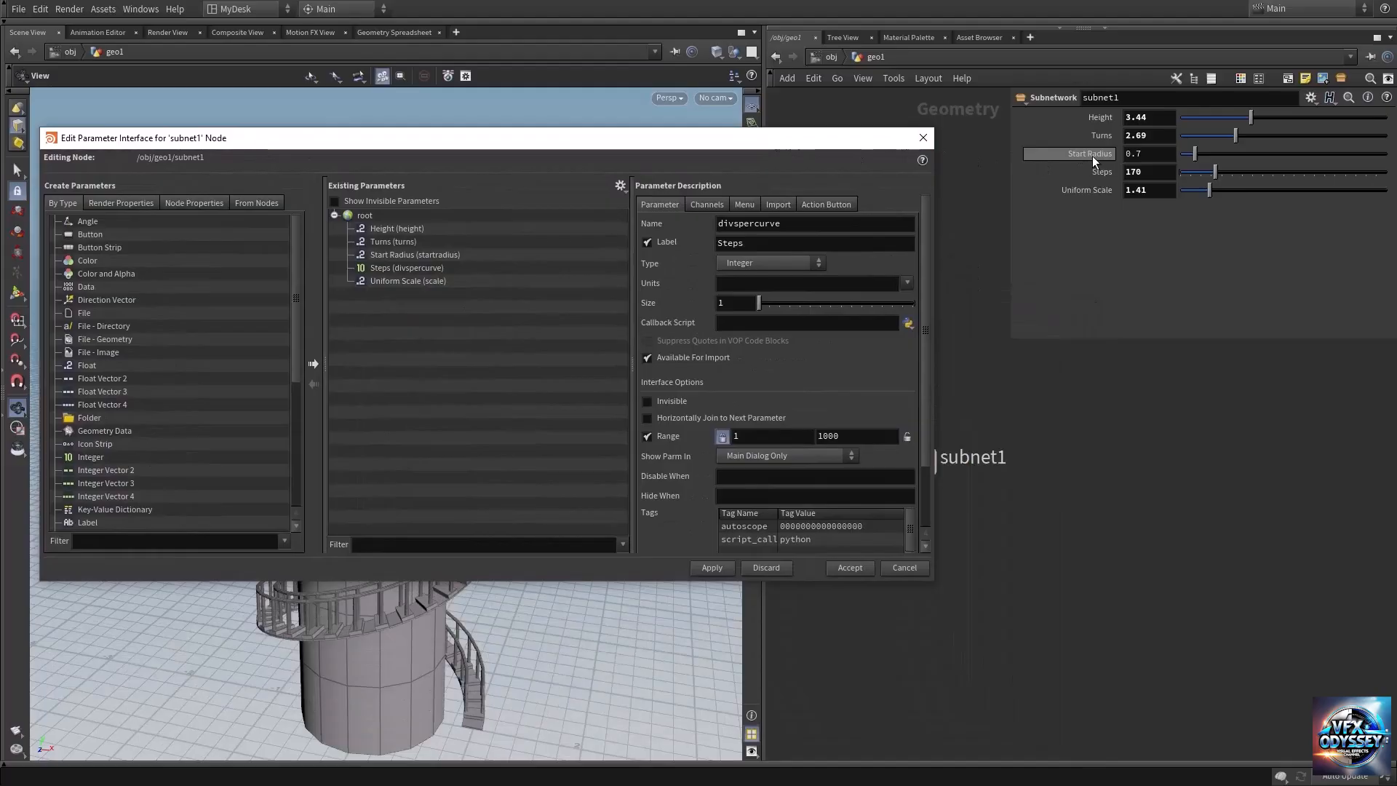
Shorten the Start Radius parameter's label to Radius and apply the change to subnet1
click(502, 256)
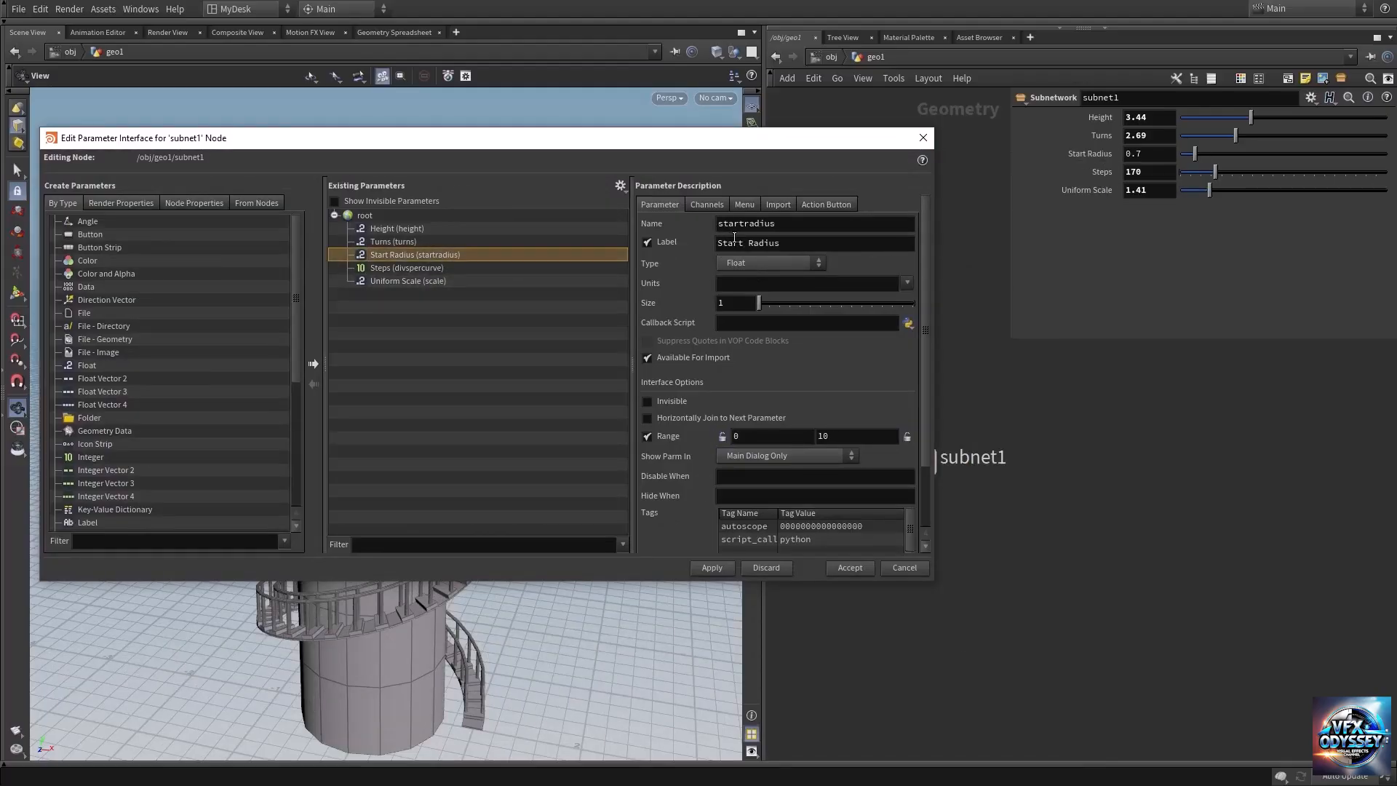
drag(746, 243, 709, 251)
key(BackSpace)
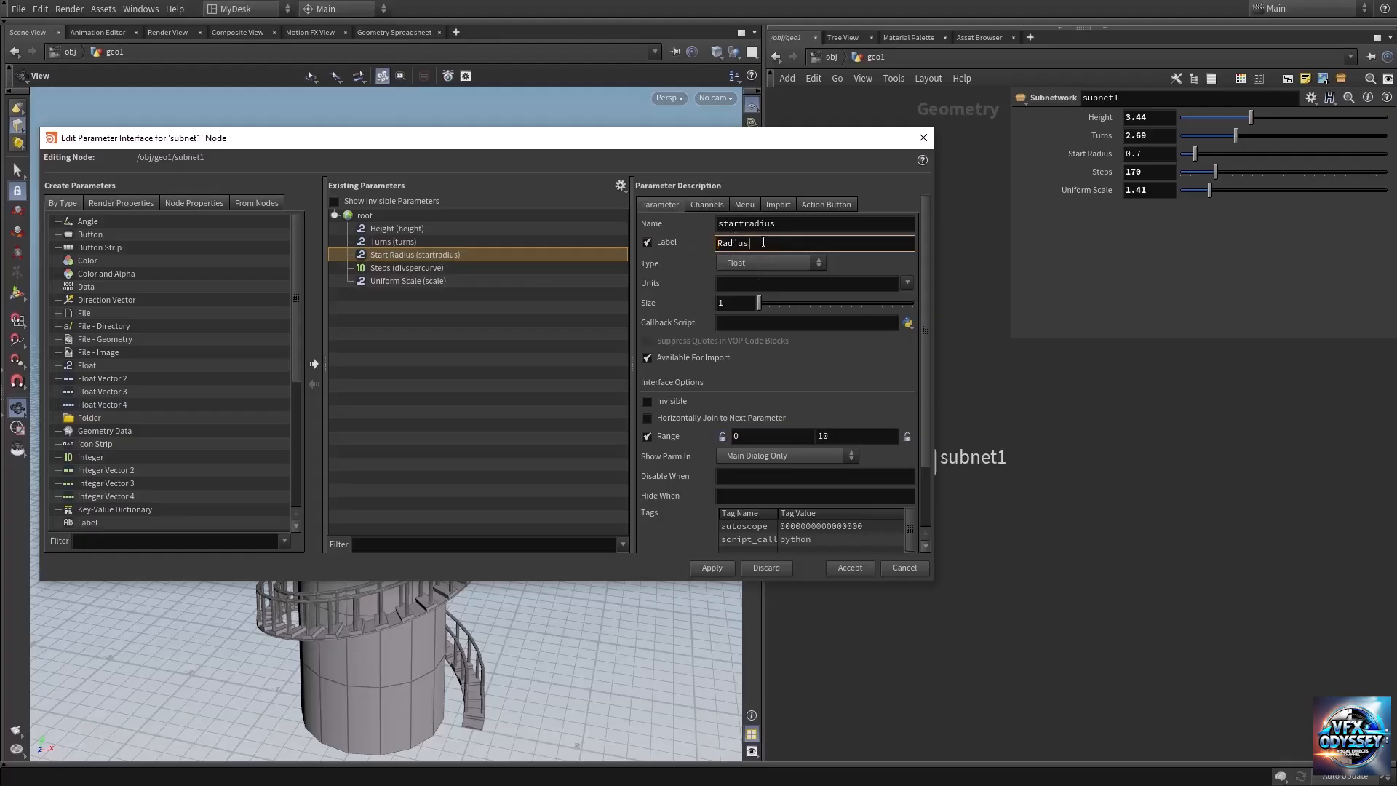
click(713, 569)
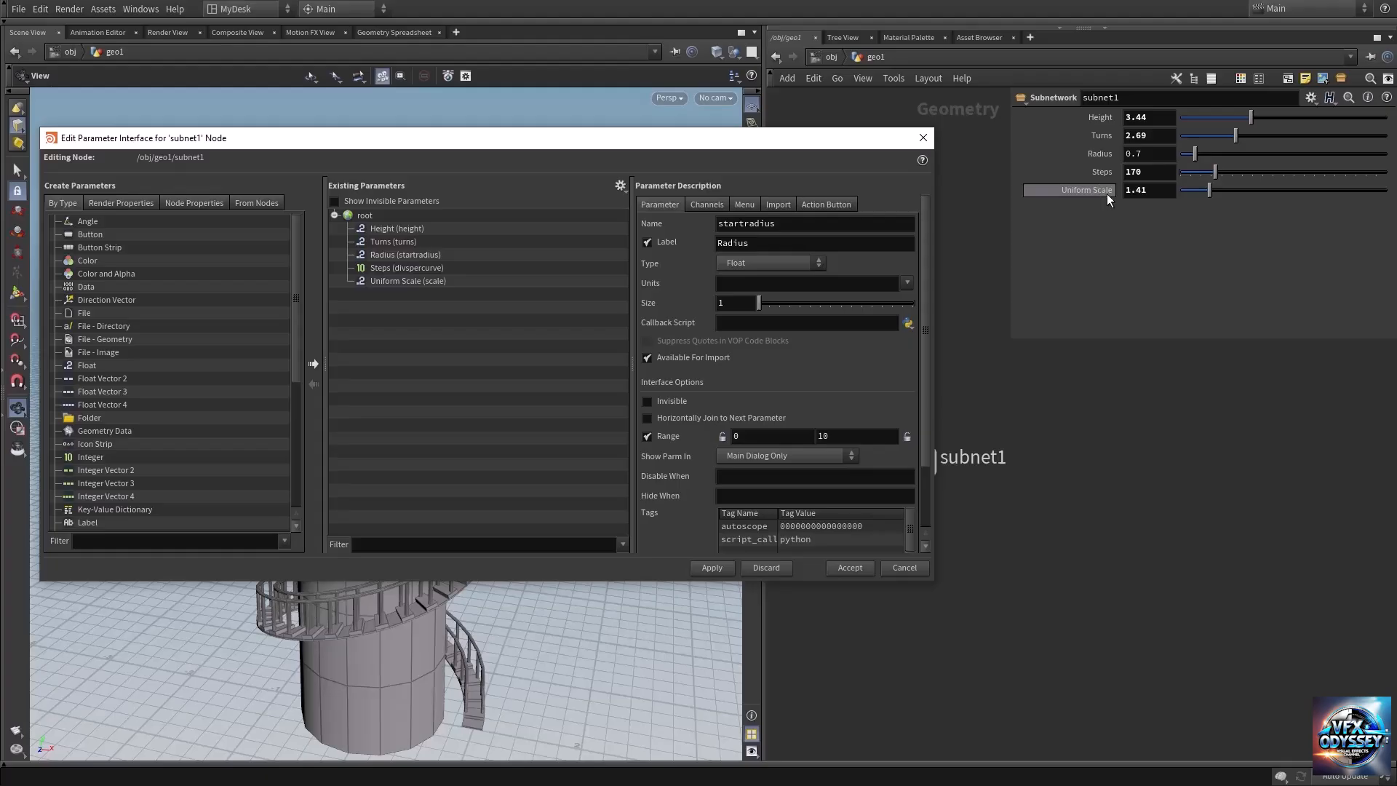
Relabel subnet1's Uniform Scale parameter as Radius Scale and apply the change
drag(735, 142, 875, 296)
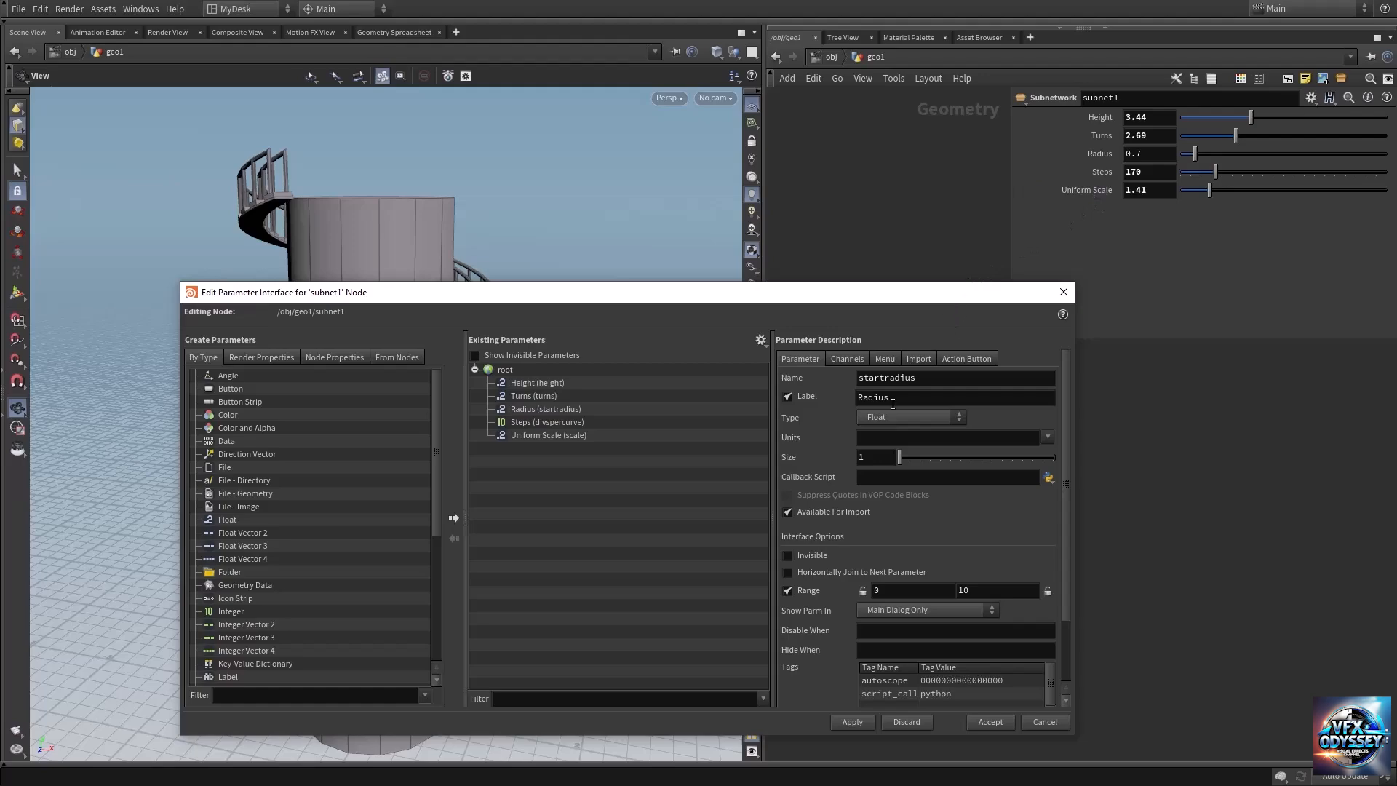
click(550, 436)
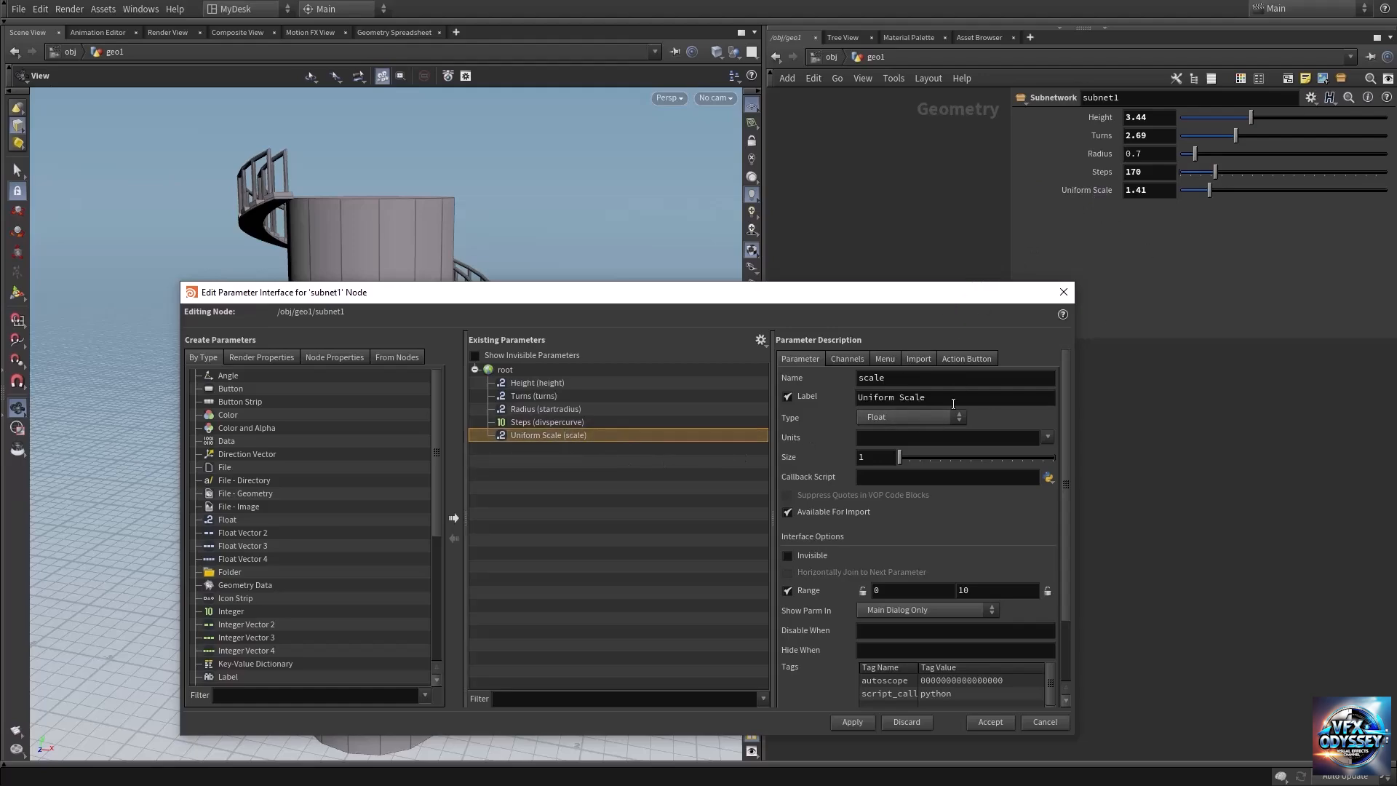
double_click(894, 399)
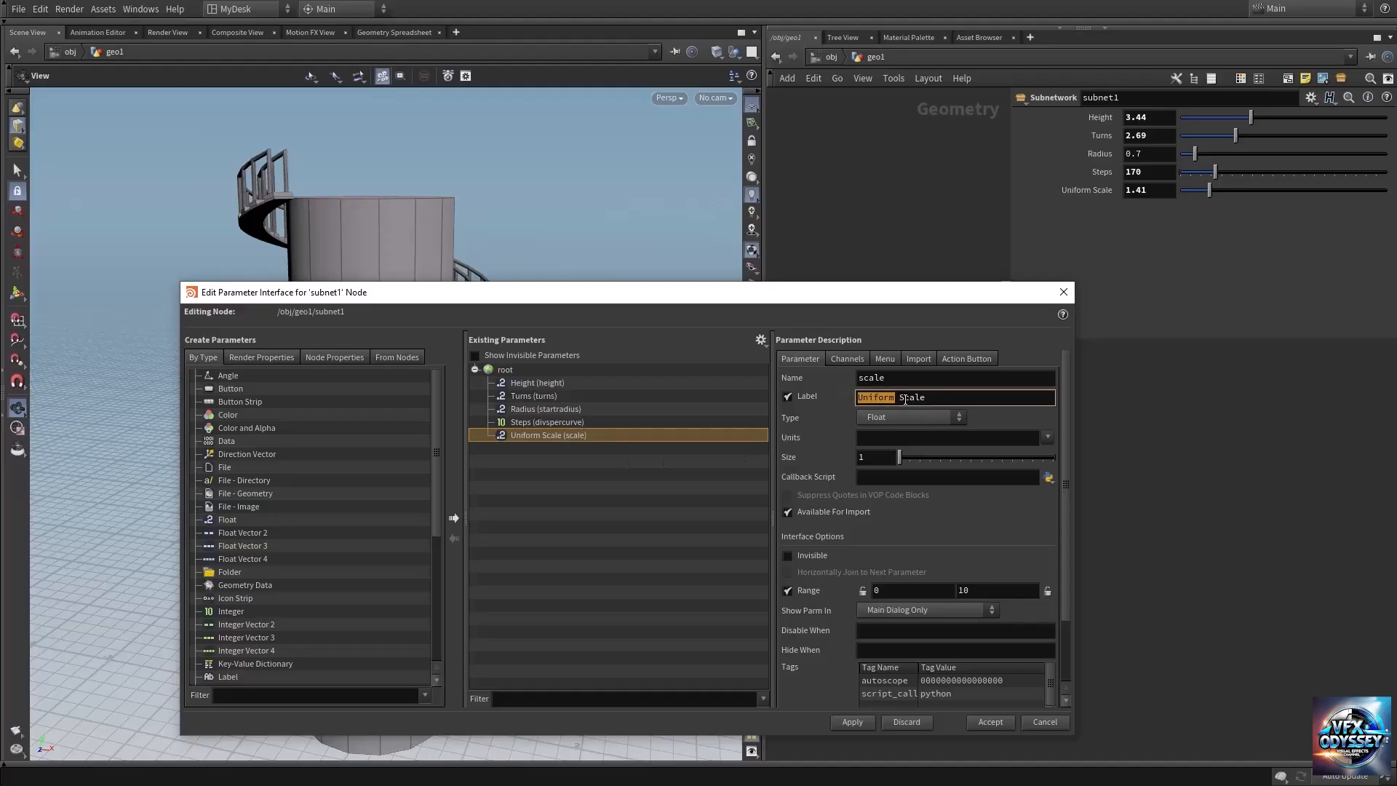
text(Radius)
drag(911, 299, 850, 196)
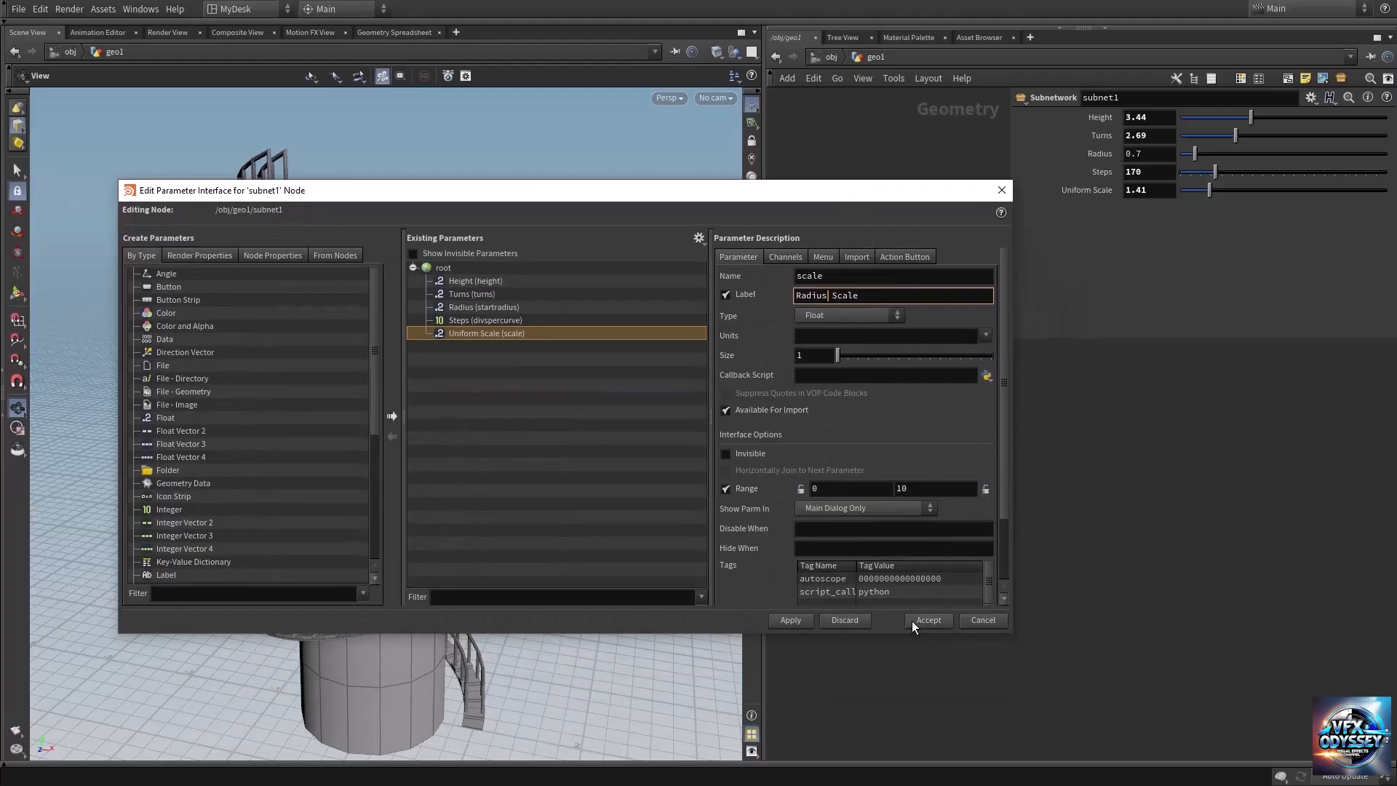
click(785, 619)
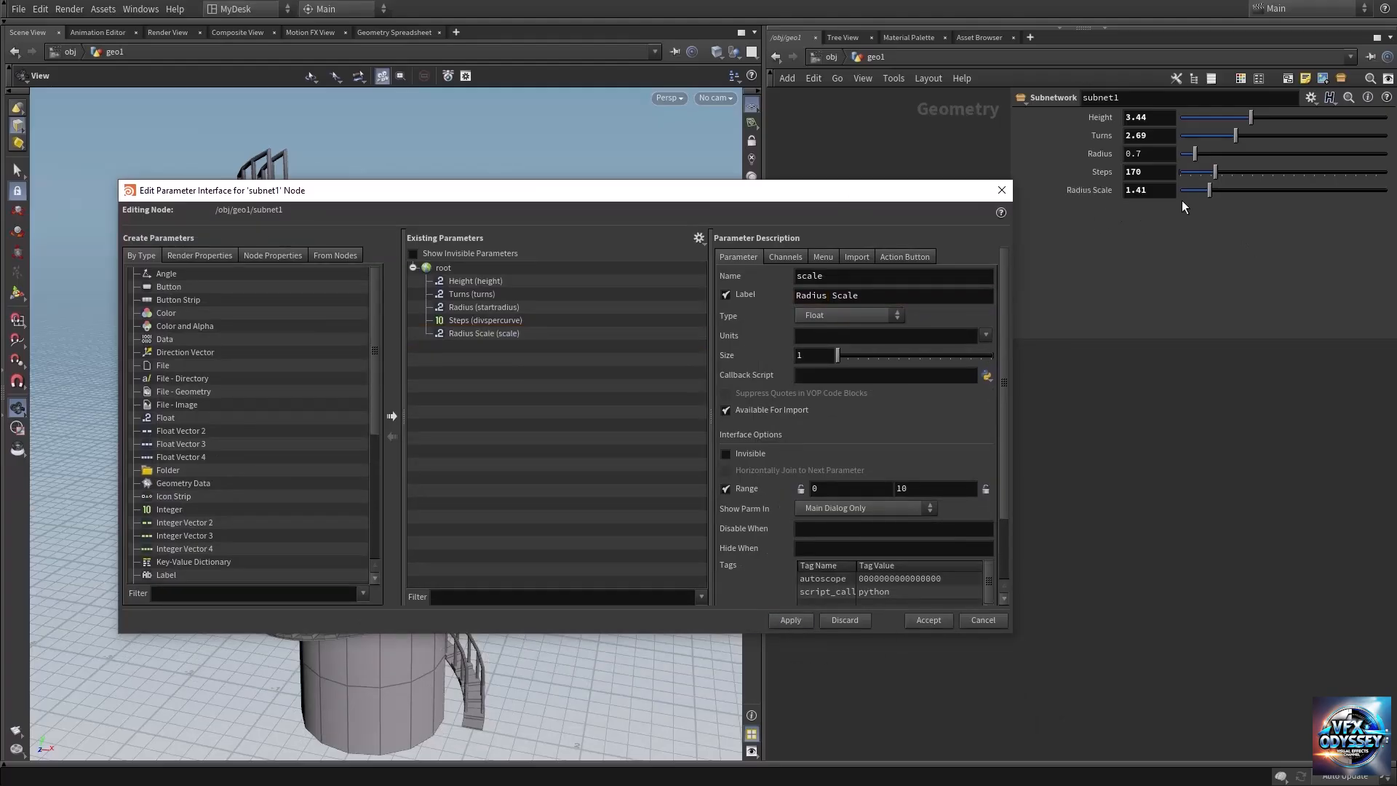
Go inside subnet1 and set the Distance of the polyextrude2 node to 0.078
drag(894, 198, 843, 444)
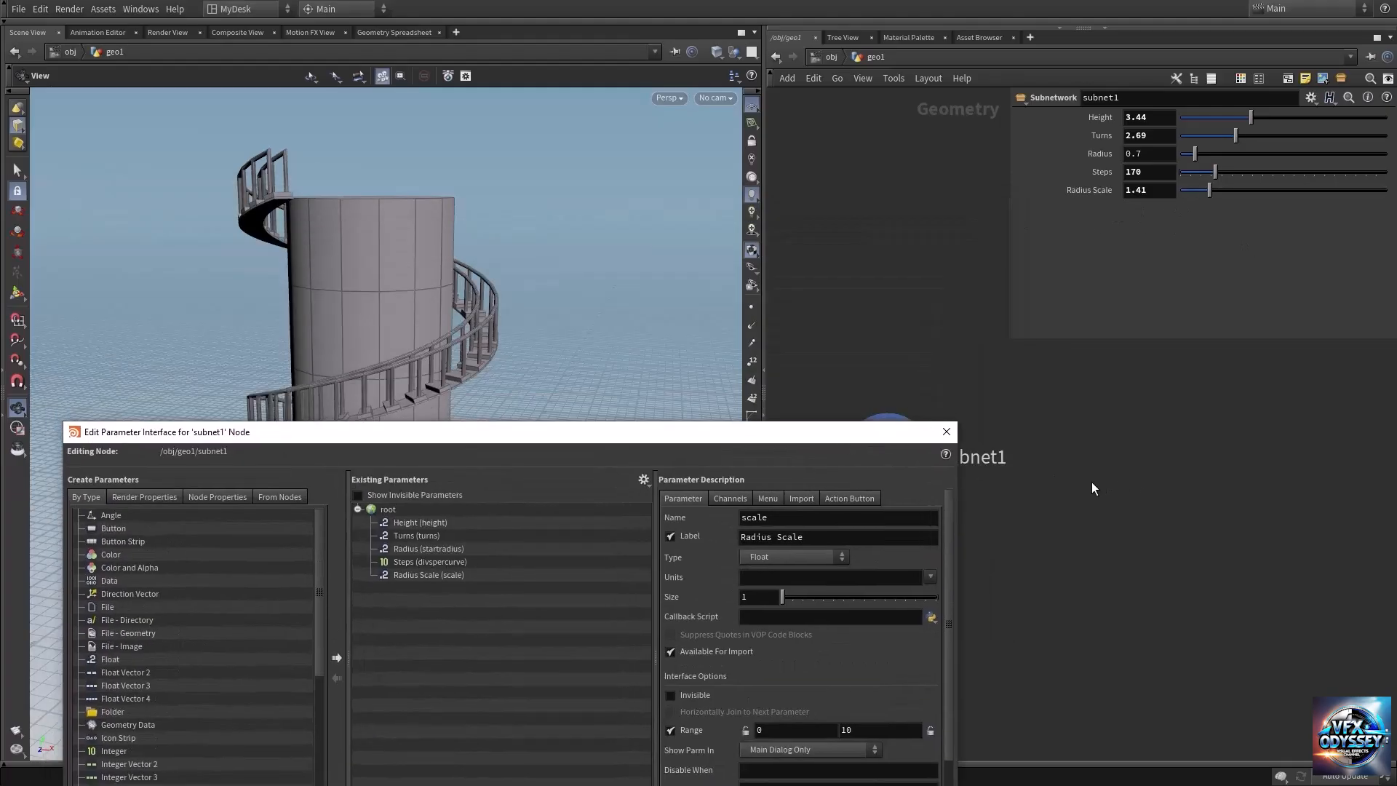
middle_drag(1092, 482, 1160, 396)
double_click(975, 375)
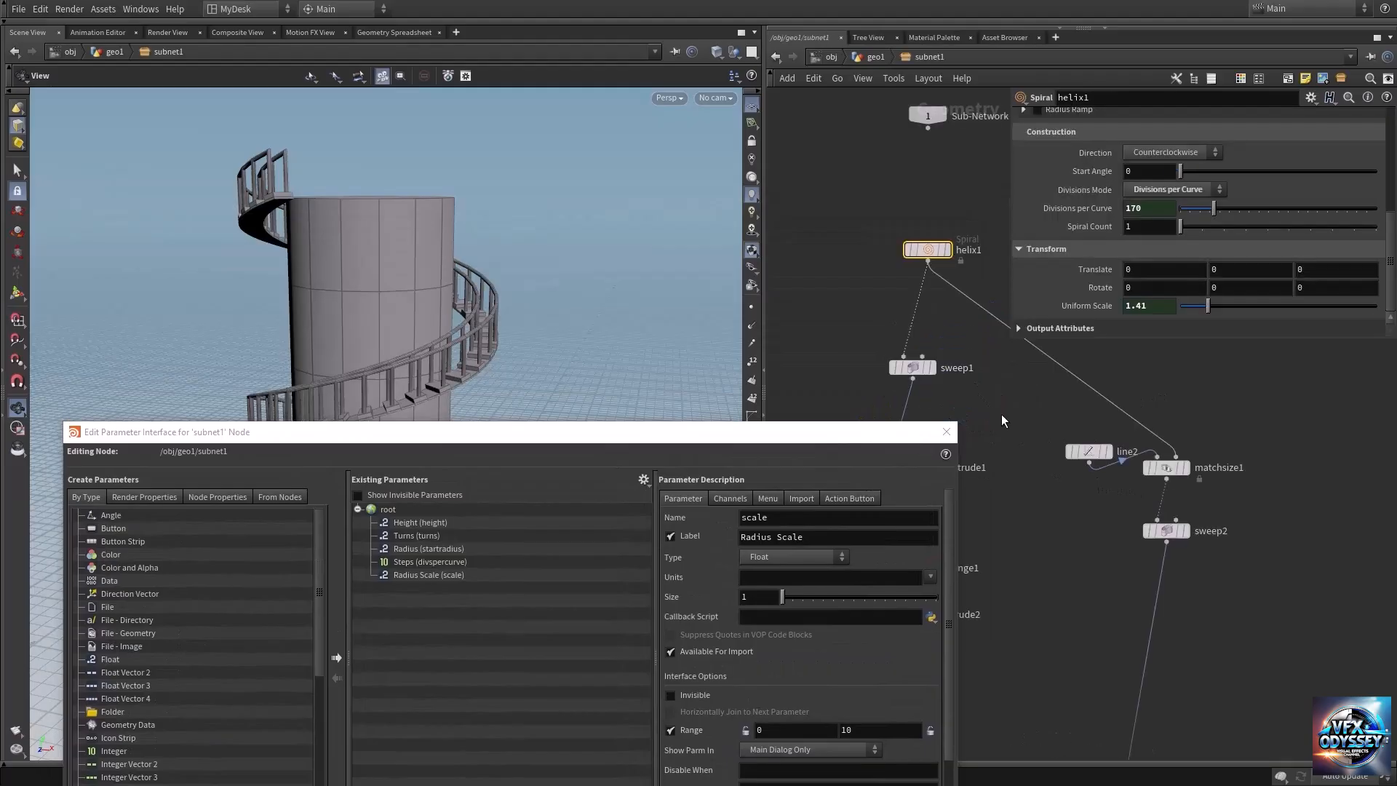
middle_drag(1006, 430, 1053, 368)
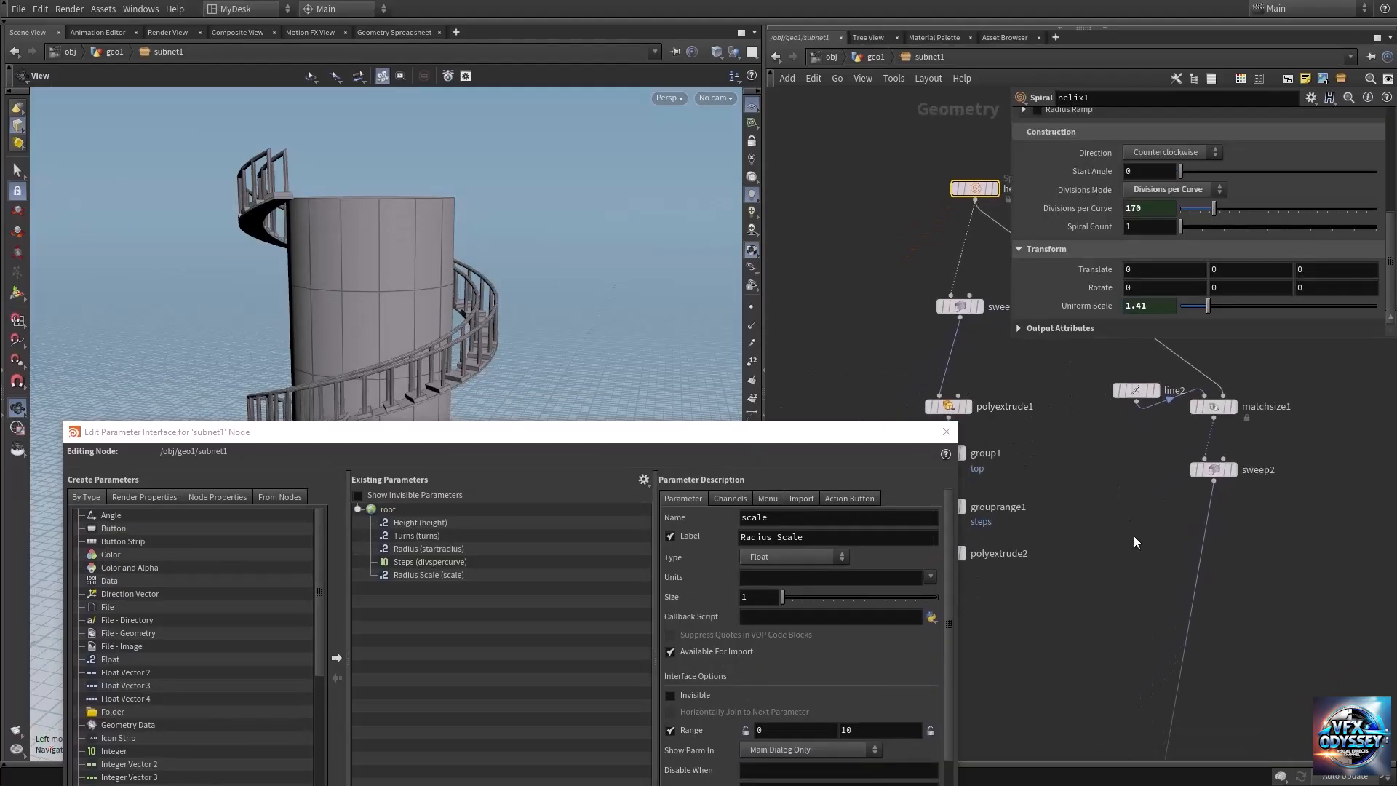
middle_drag(1134, 543, 1212, 447)
click(1039, 458)
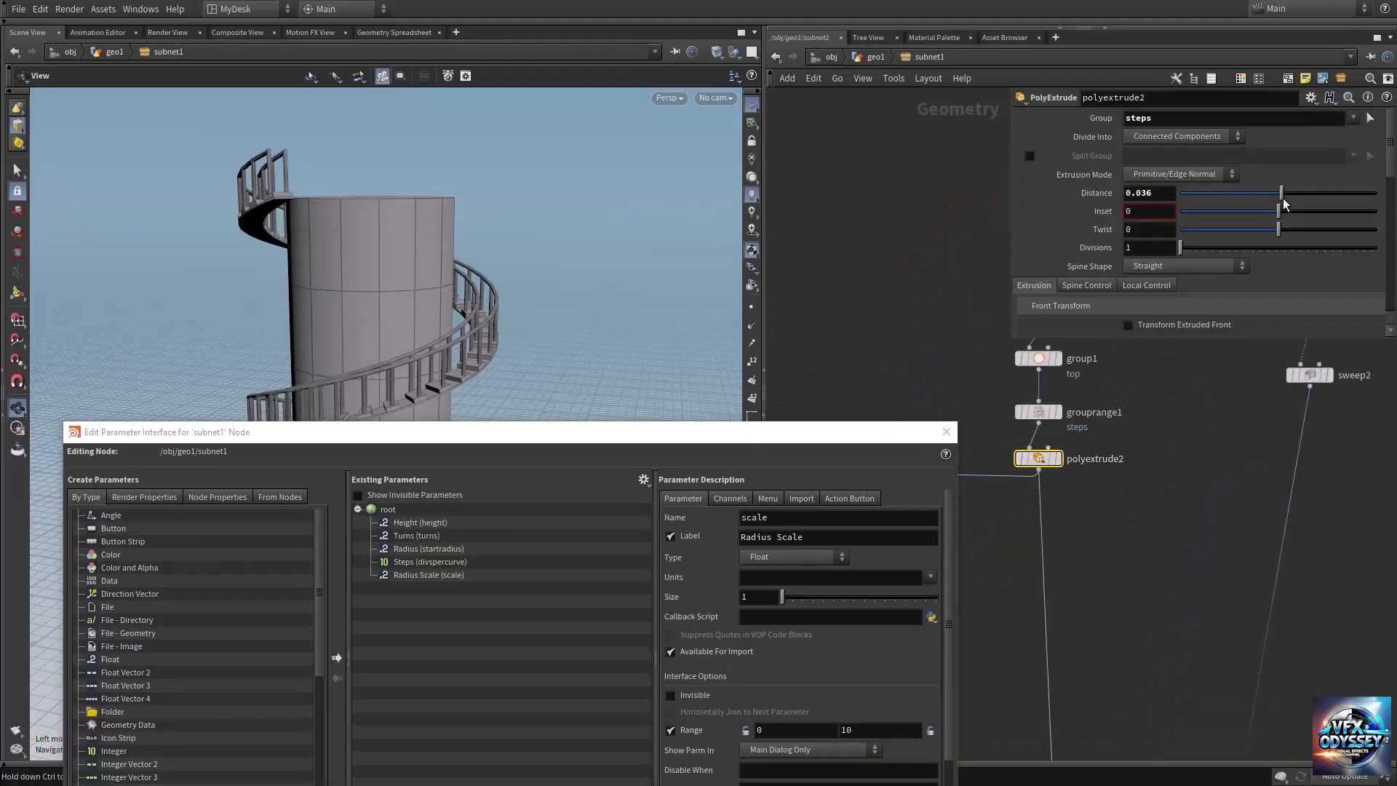
drag(1284, 198, 1286, 201)
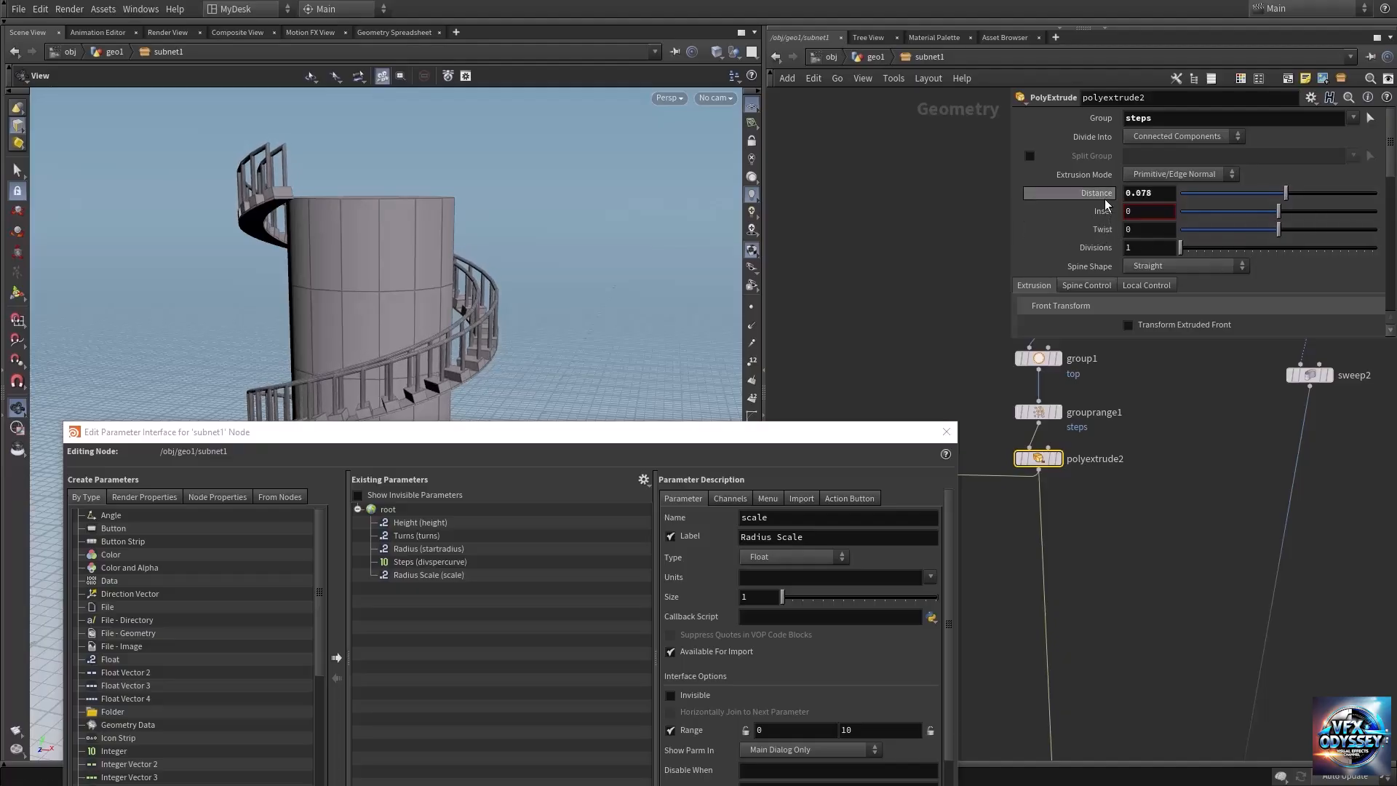
Add polyextrude2's Distance to subnet1's existing parameters, directly below Radius Scale
drag(1104, 198, 568, 626)
drag(465, 609, 413, 583)
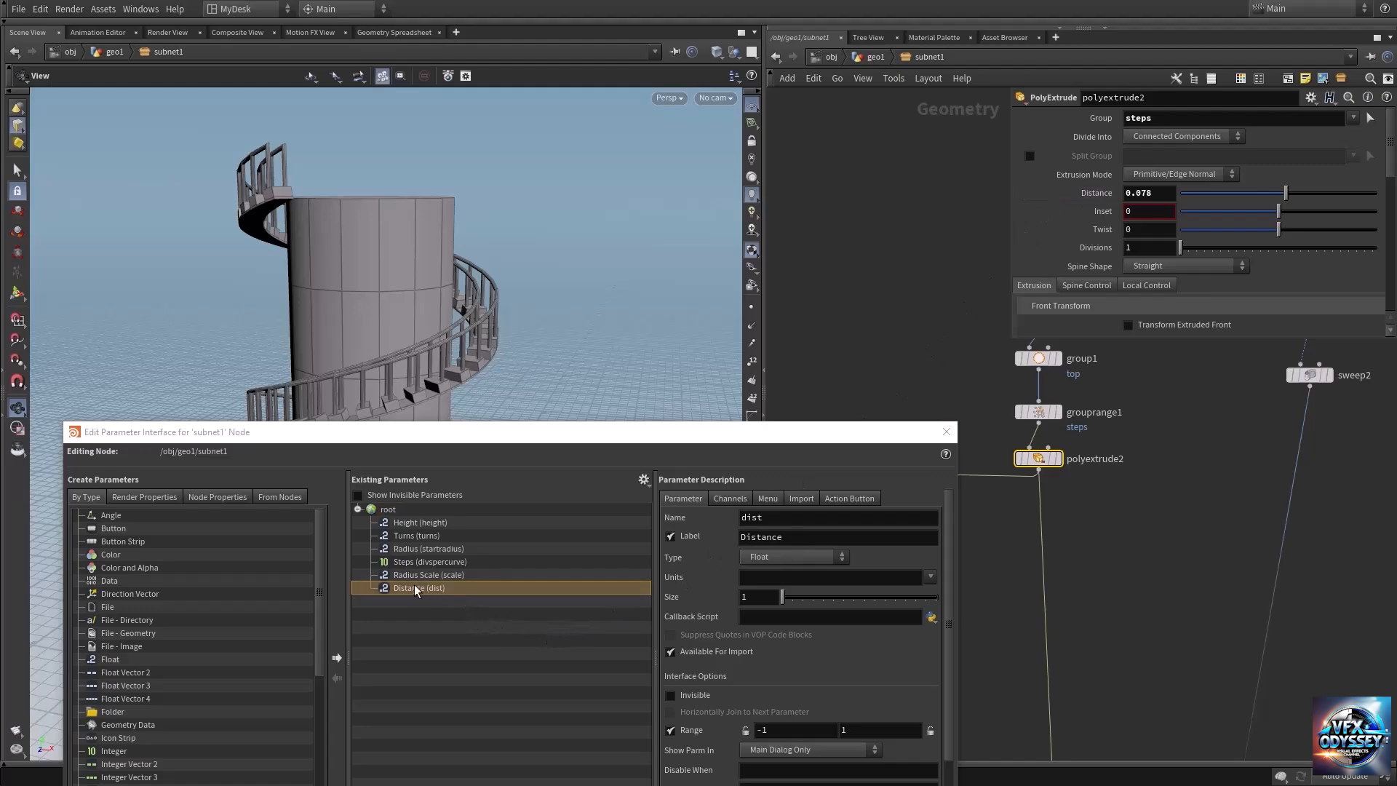
click(414, 587)
drag(665, 441, 682, 298)
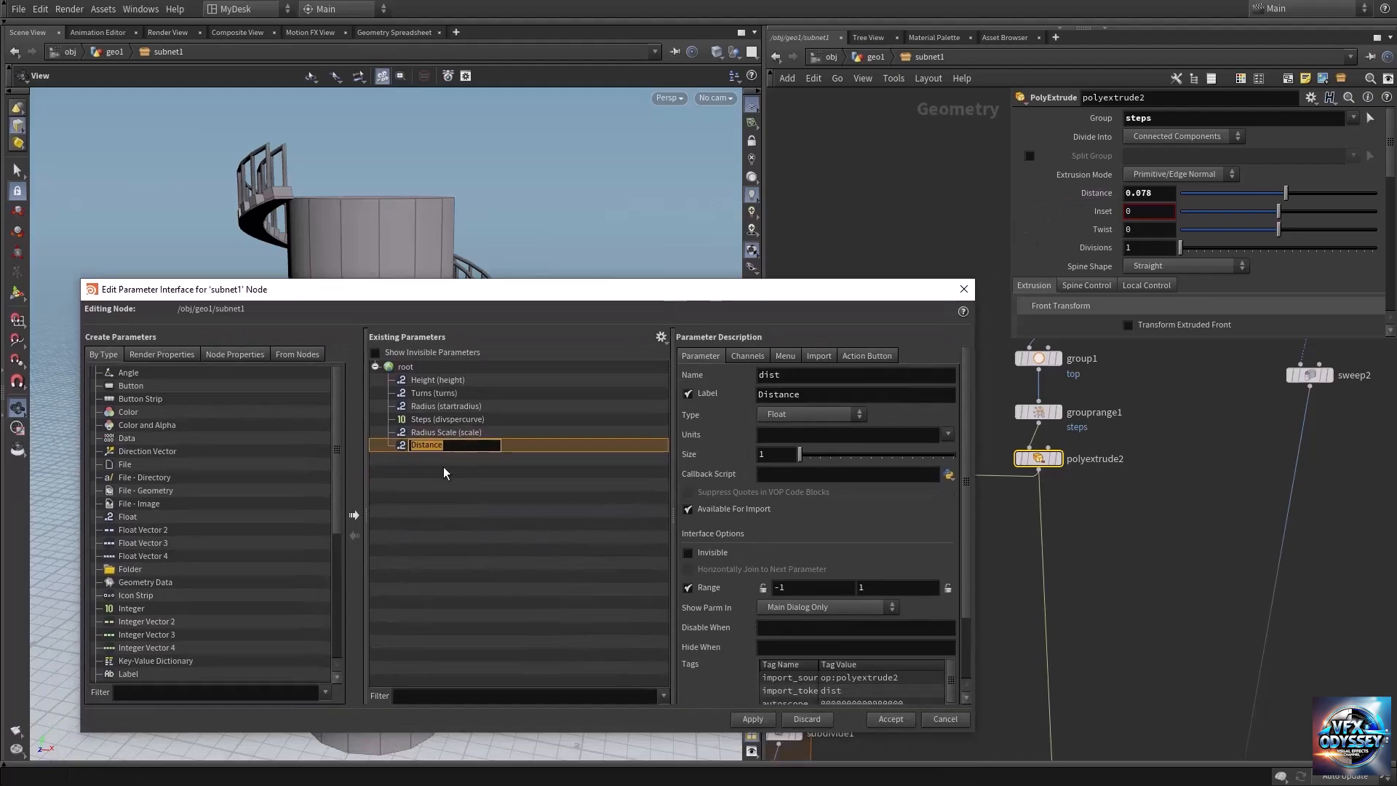
key(Return)
Relabel the new Distance parameter as Steps Depth, apply it and close the Edit Parameter Interface window
double_click(807, 394)
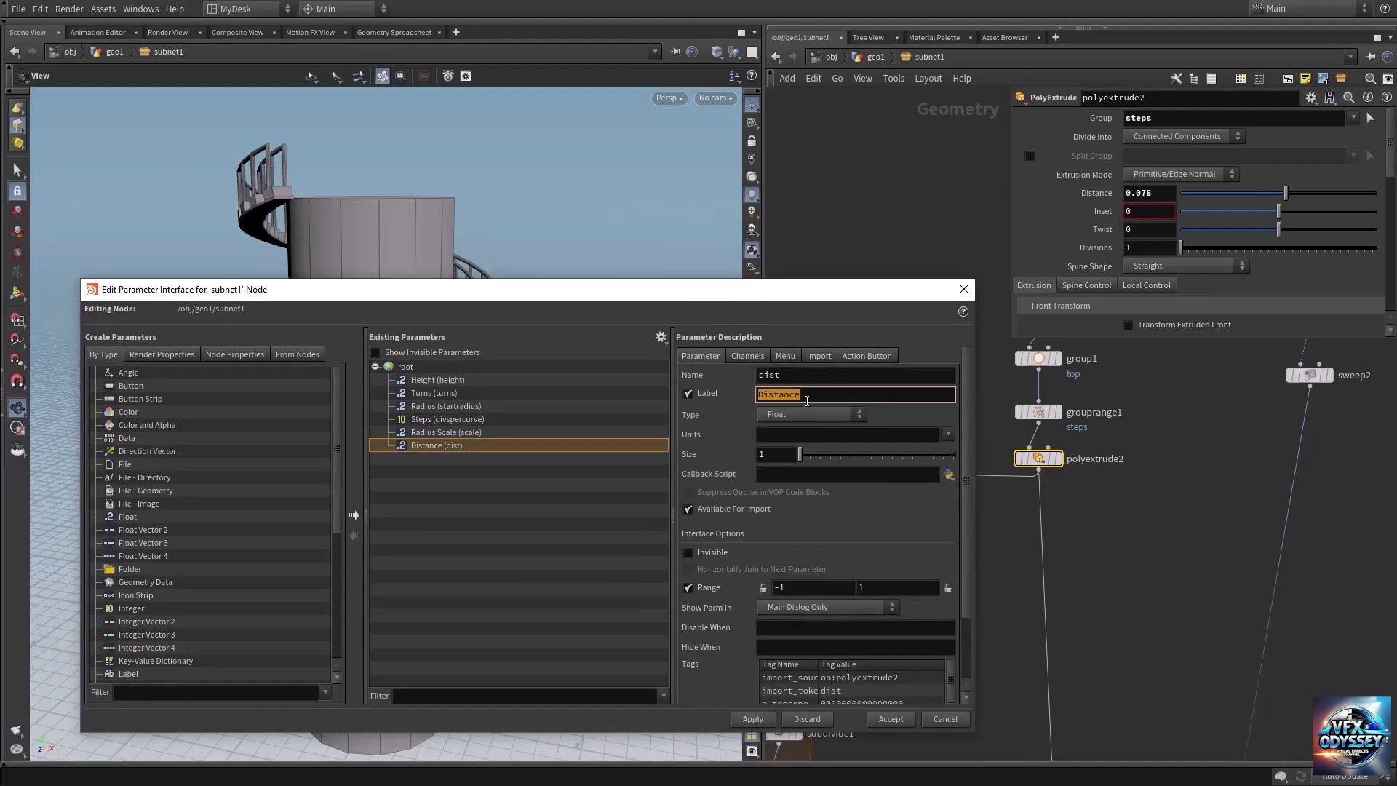
text(Steps Depth)
click(762, 723)
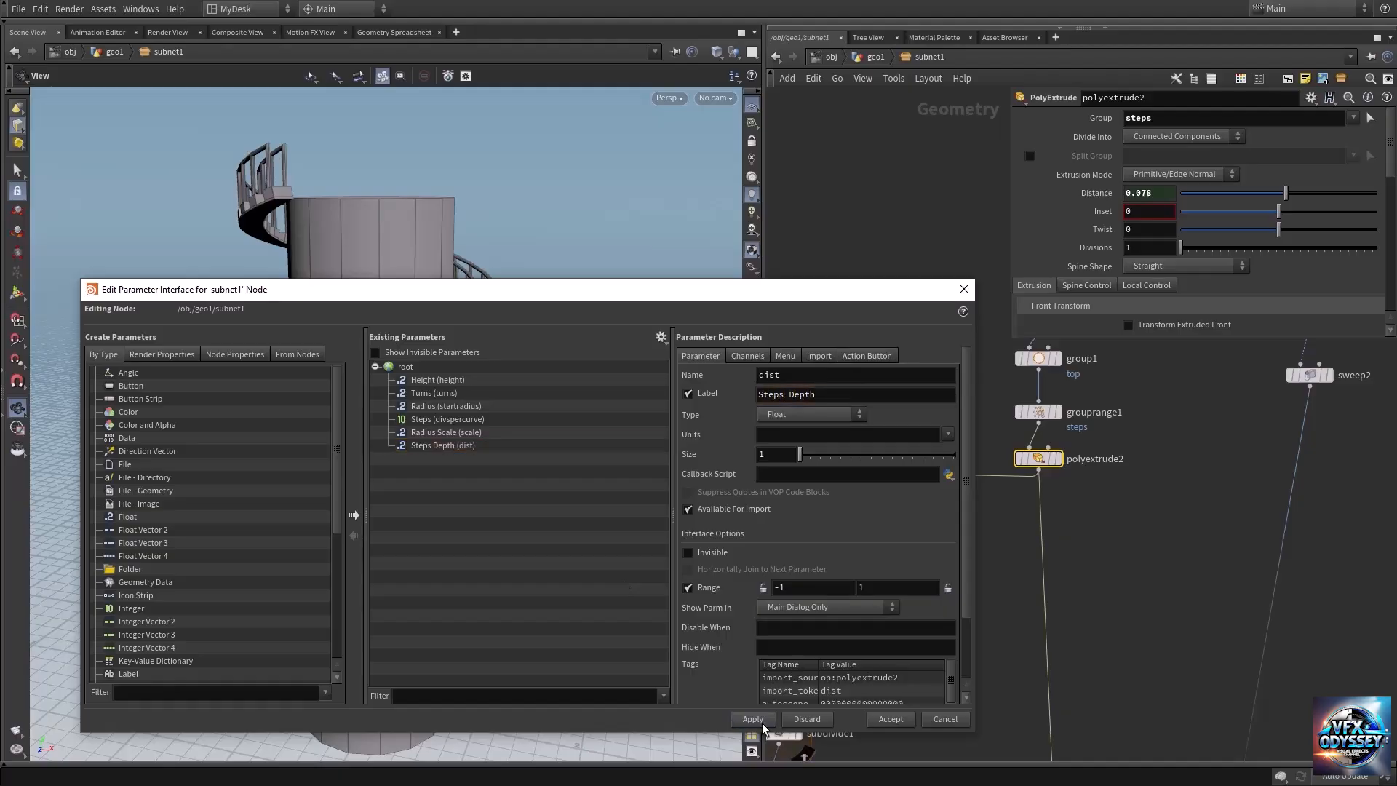
drag(772, 299, 636, 368)
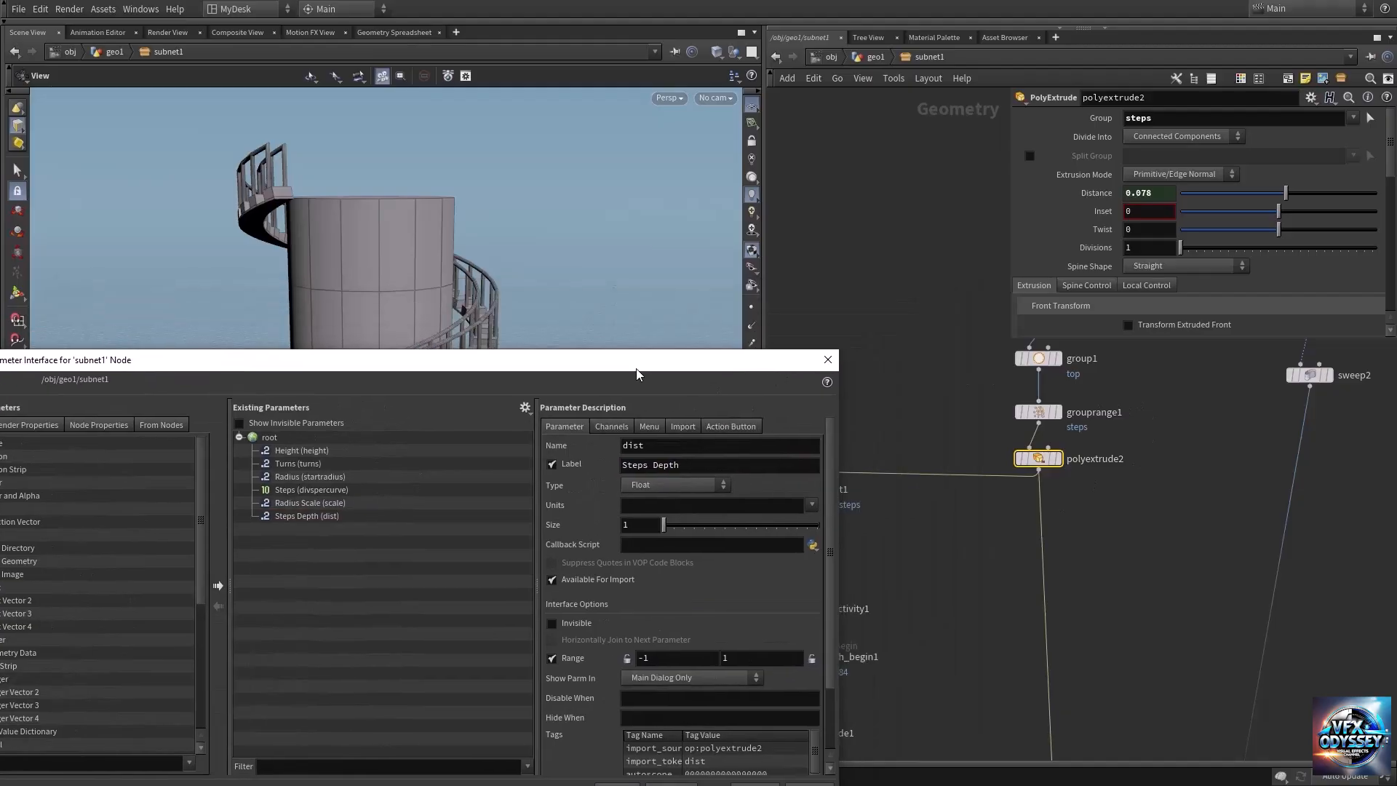
click(828, 360)
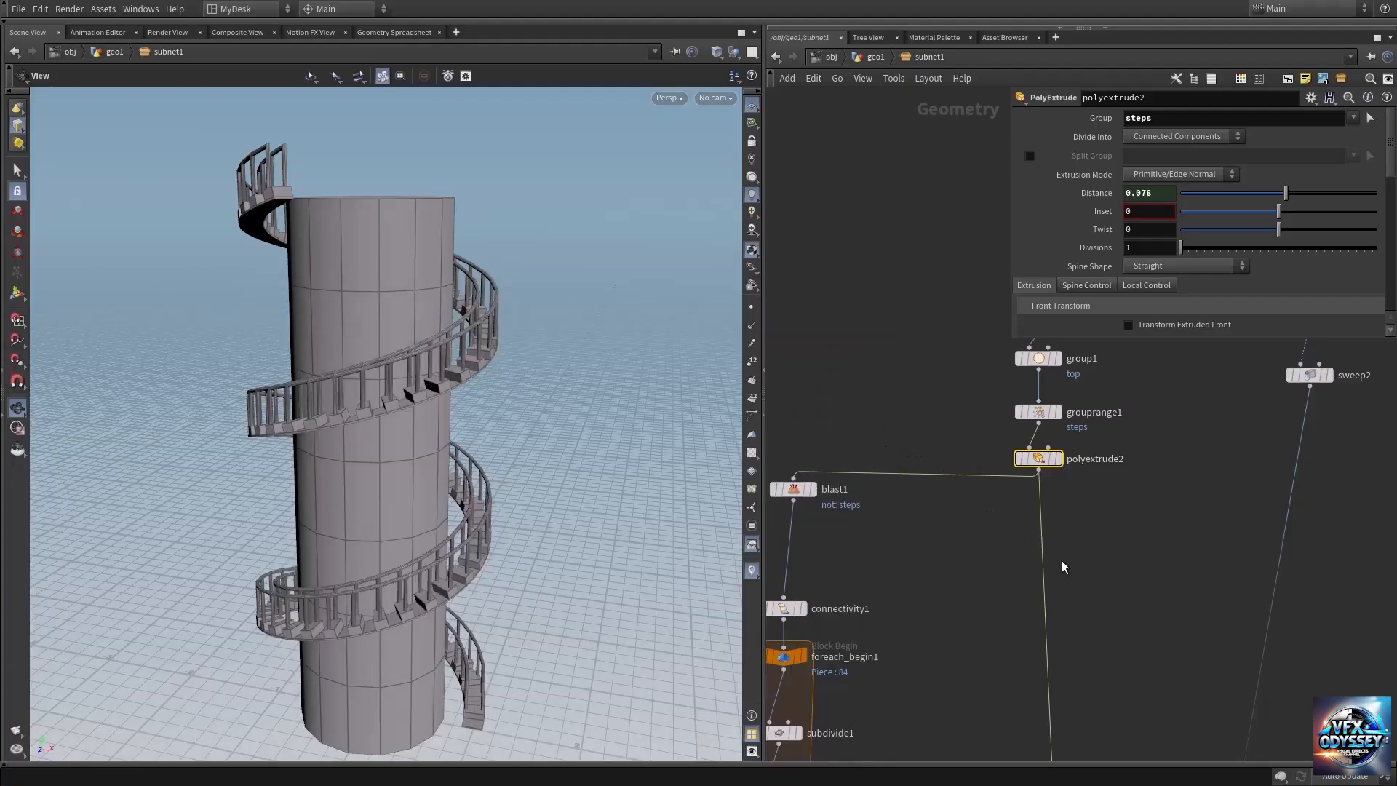
Set the Width of the sweep1 ribbon to about 0.29 and inspect the steps up close
middle_drag(1091, 556, 983, 576)
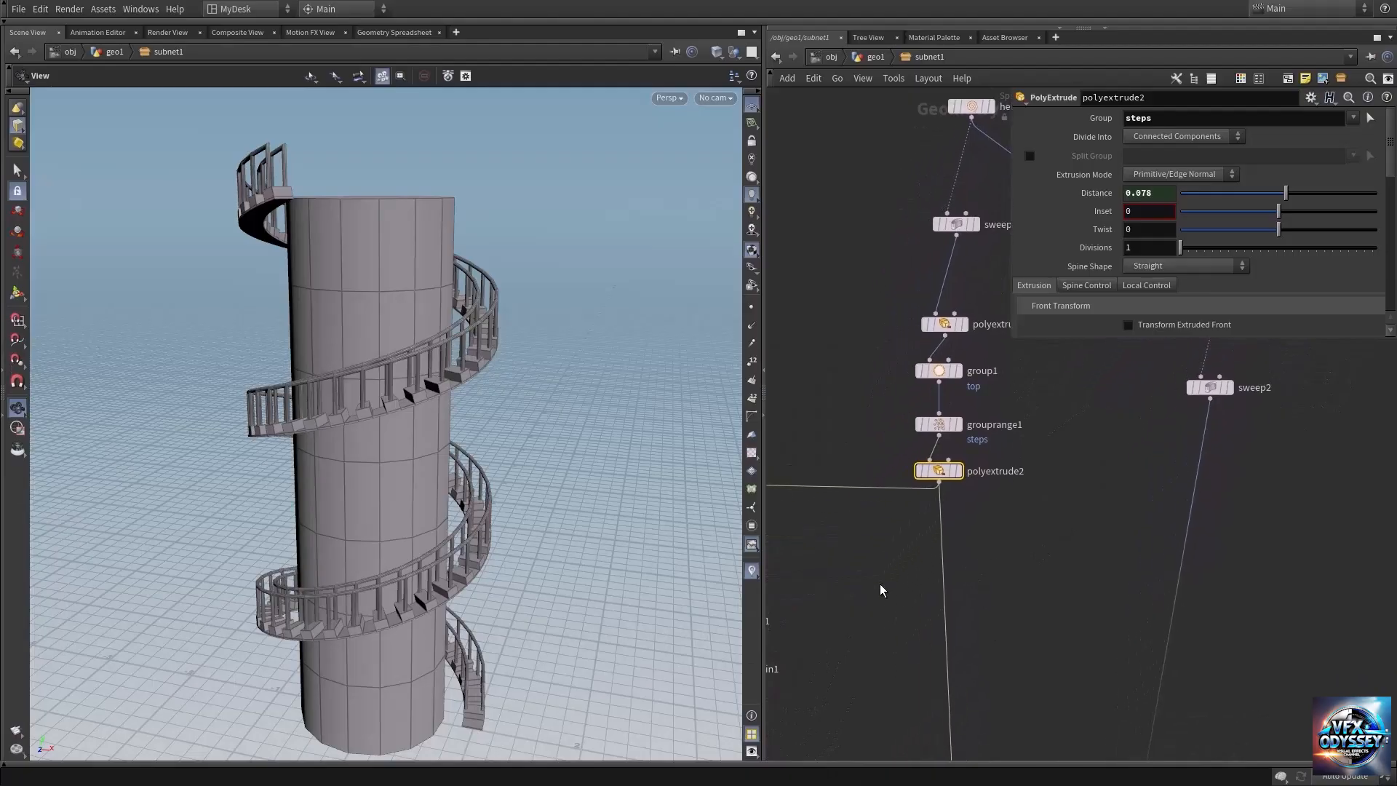
middle_drag(893, 304, 880, 577)
click(959, 499)
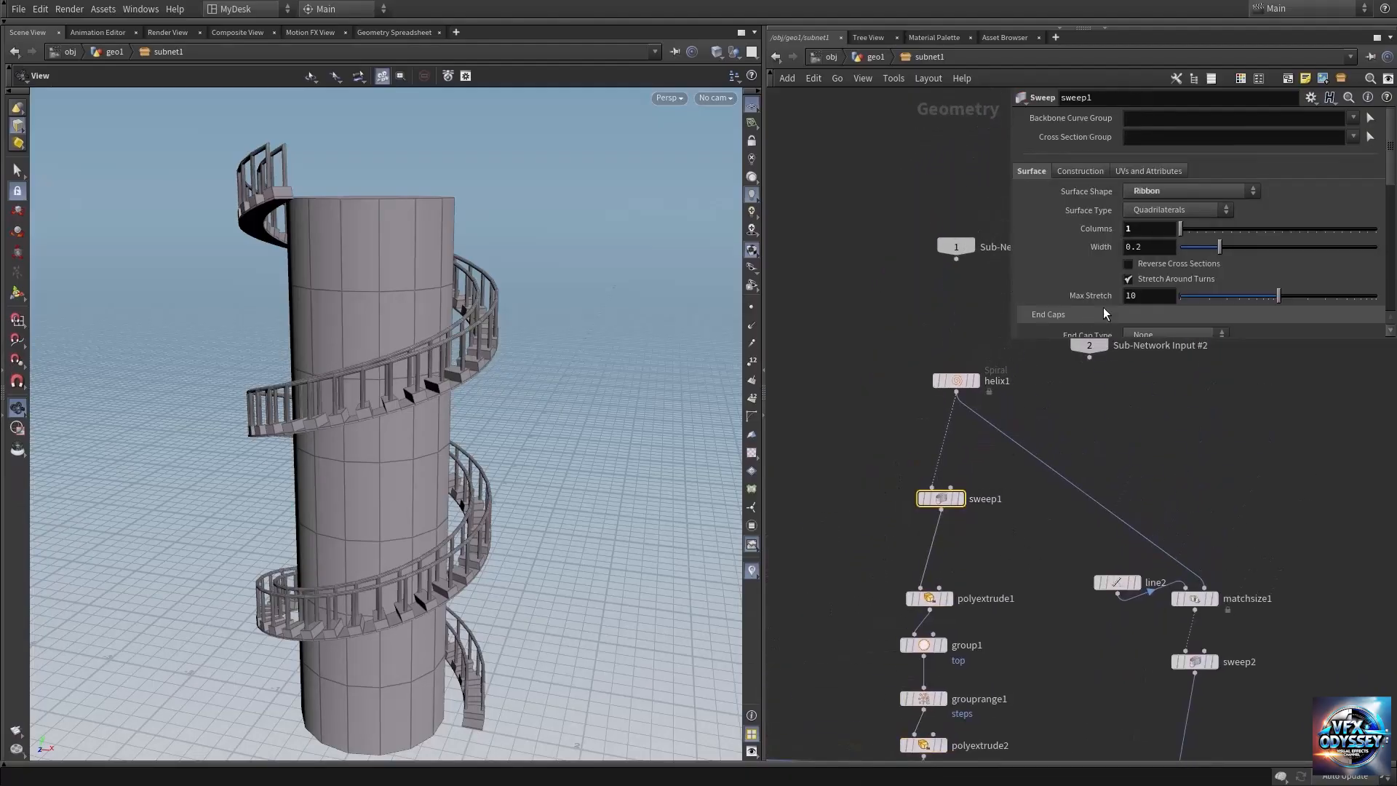
middle_drag(1142, 249, 1197, 297)
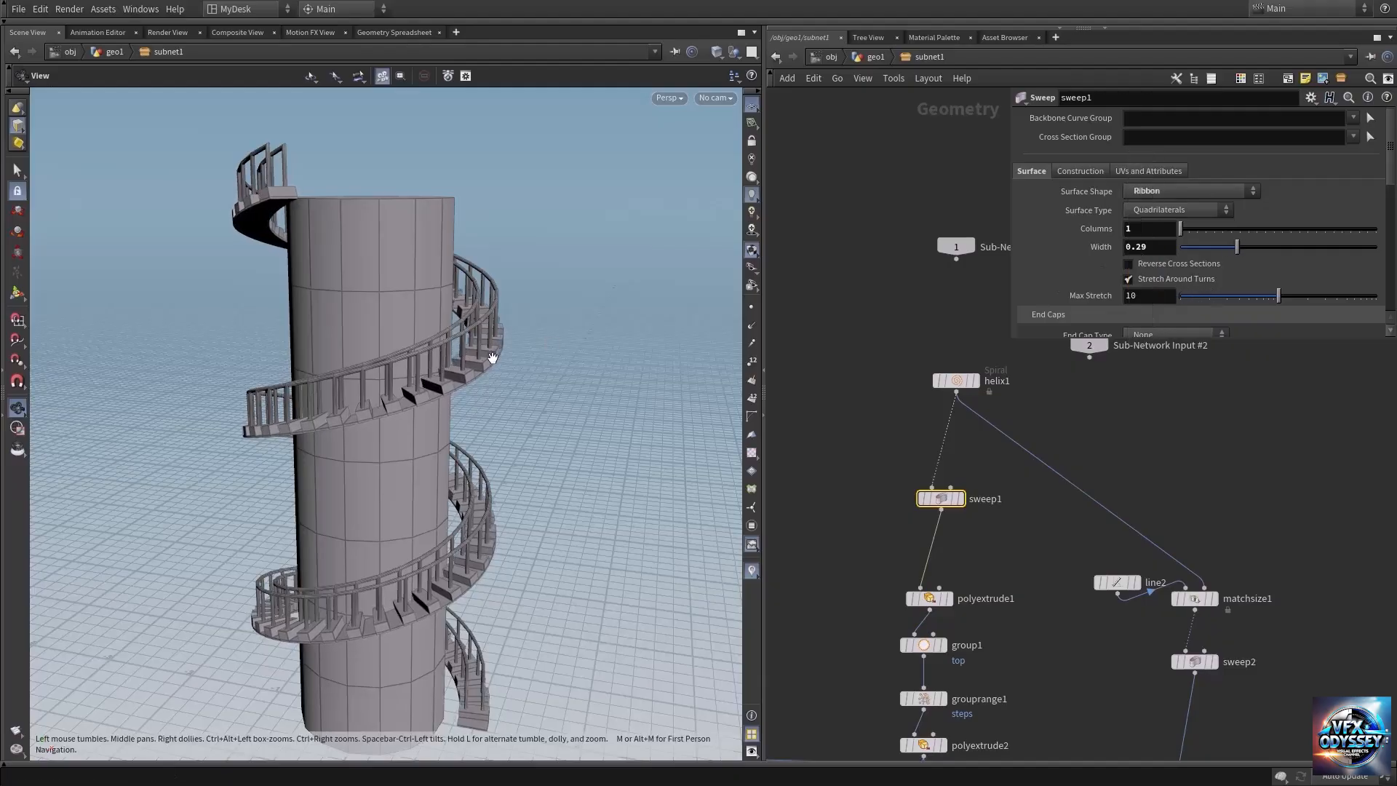
drag(473, 368, 585, 384)
scroll(454, 429, up, 5)
middle_drag(446, 421, 539, 362)
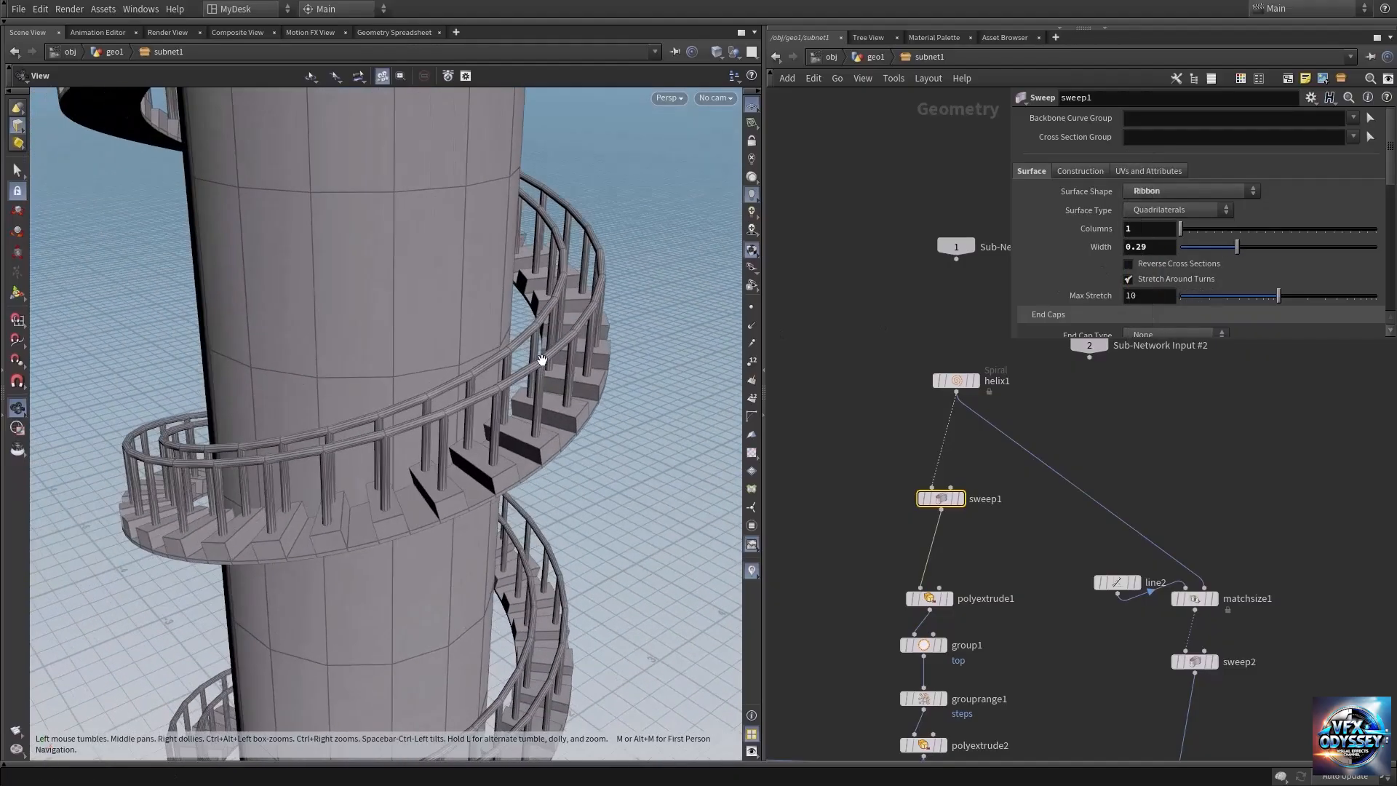
drag(539, 361, 568, 423)
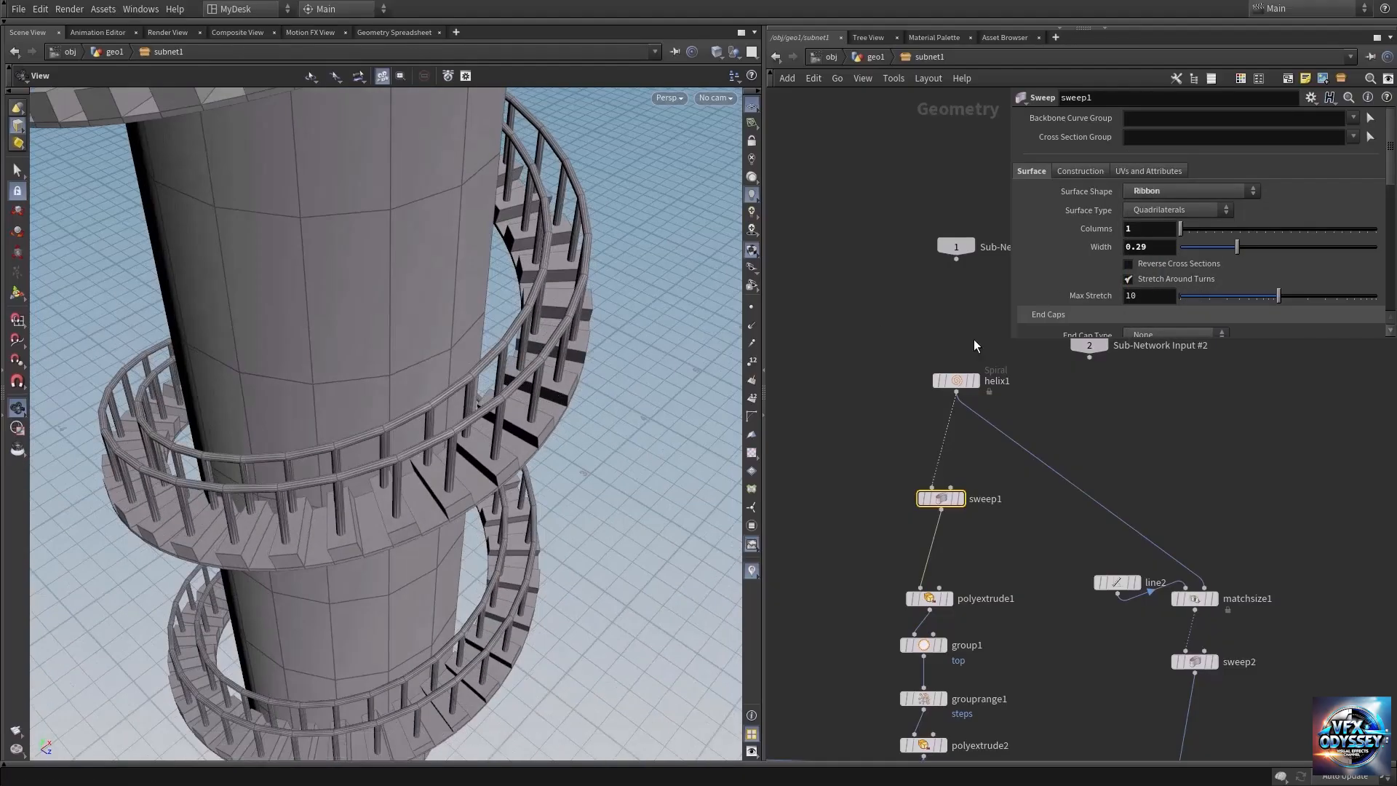
Reopen subnet1's Edit Parameter Interface window and add sweep1's Width below Steps Depth
click(876, 57)
click(1310, 98)
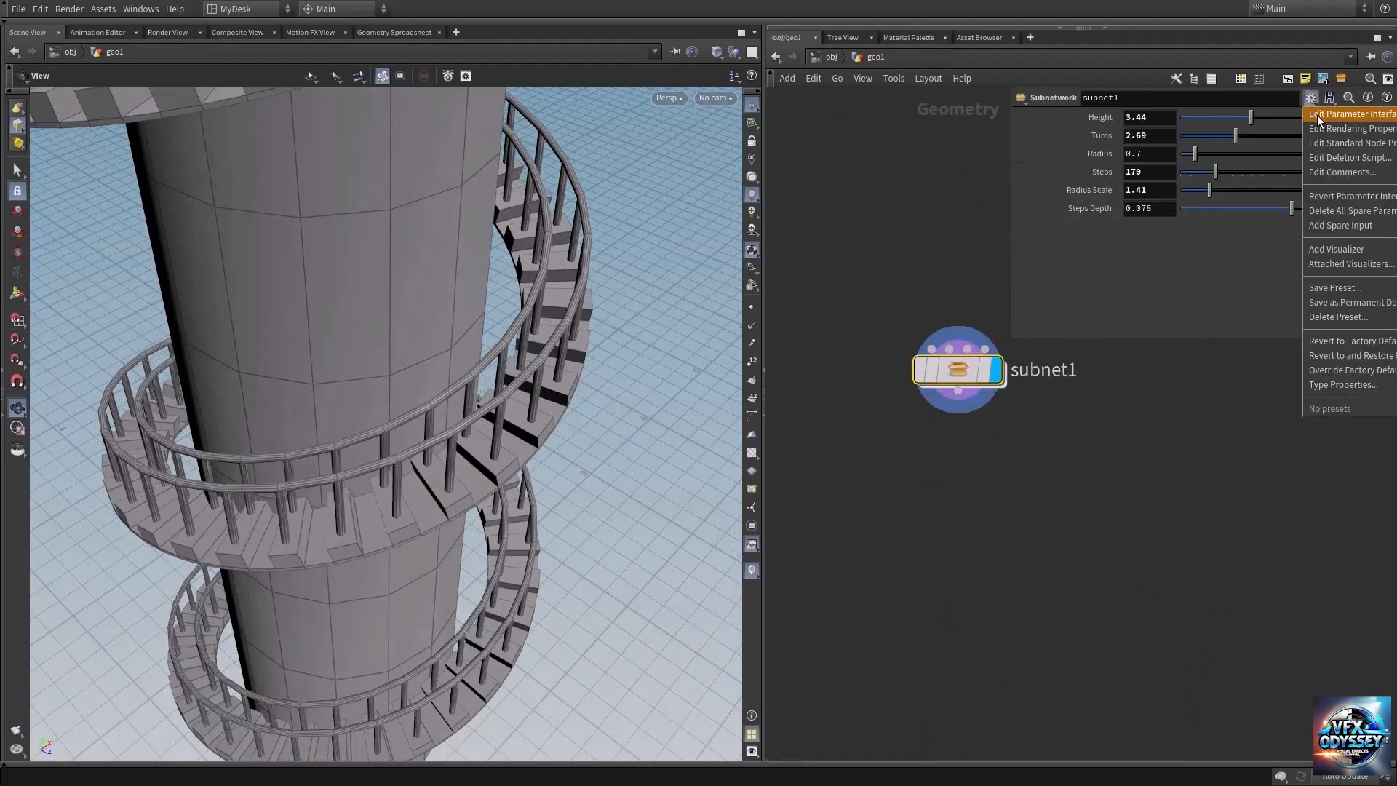
click(1357, 131)
double_click(953, 375)
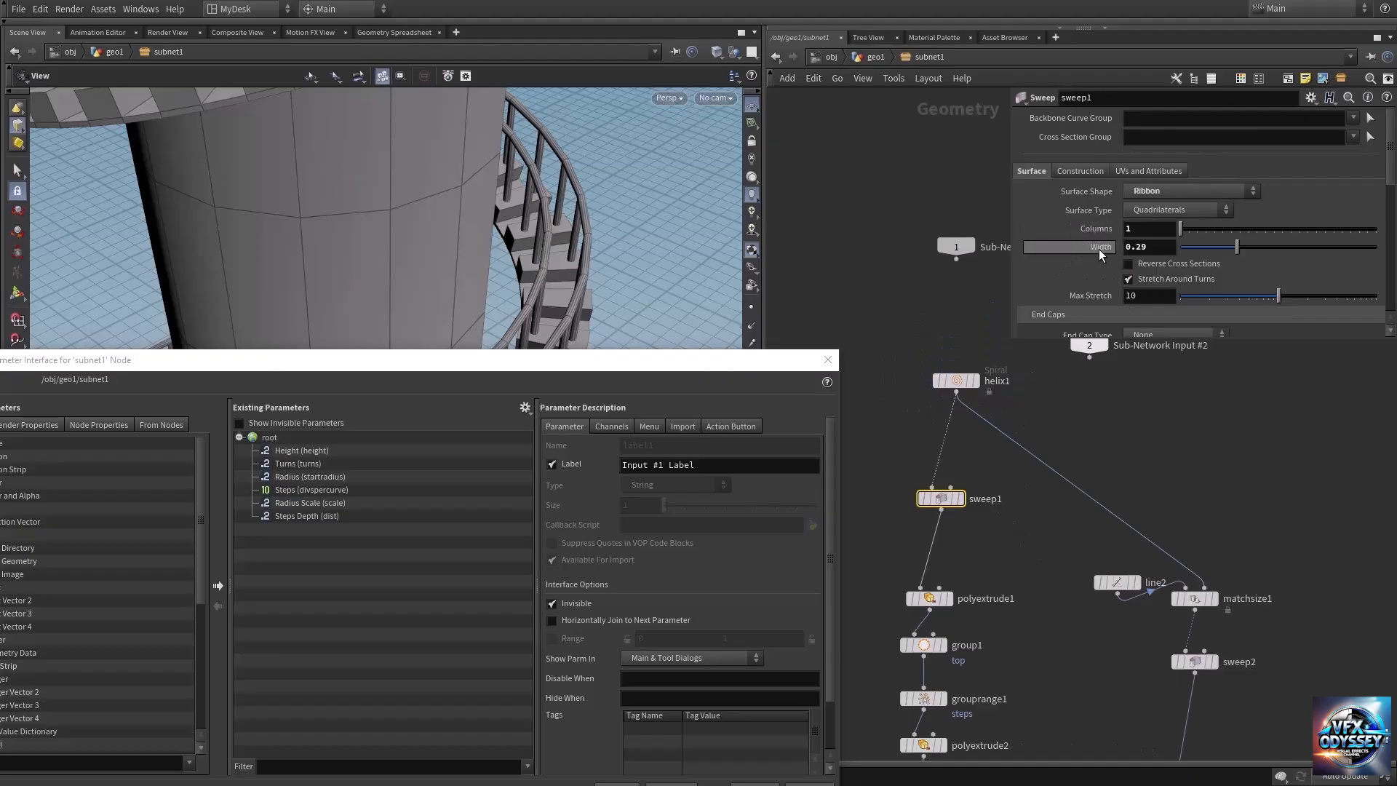
drag(1102, 247, 518, 570)
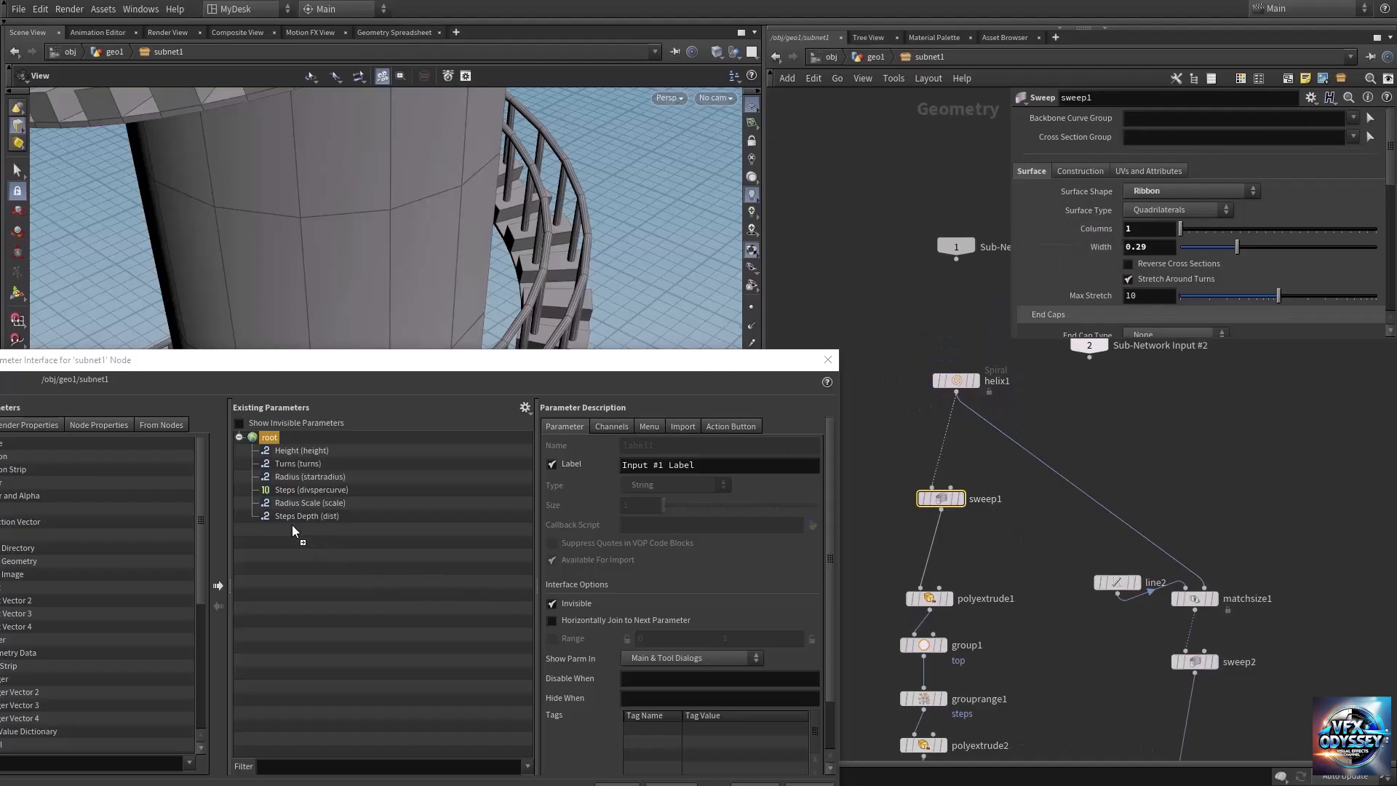
drag(291, 526, 289, 527)
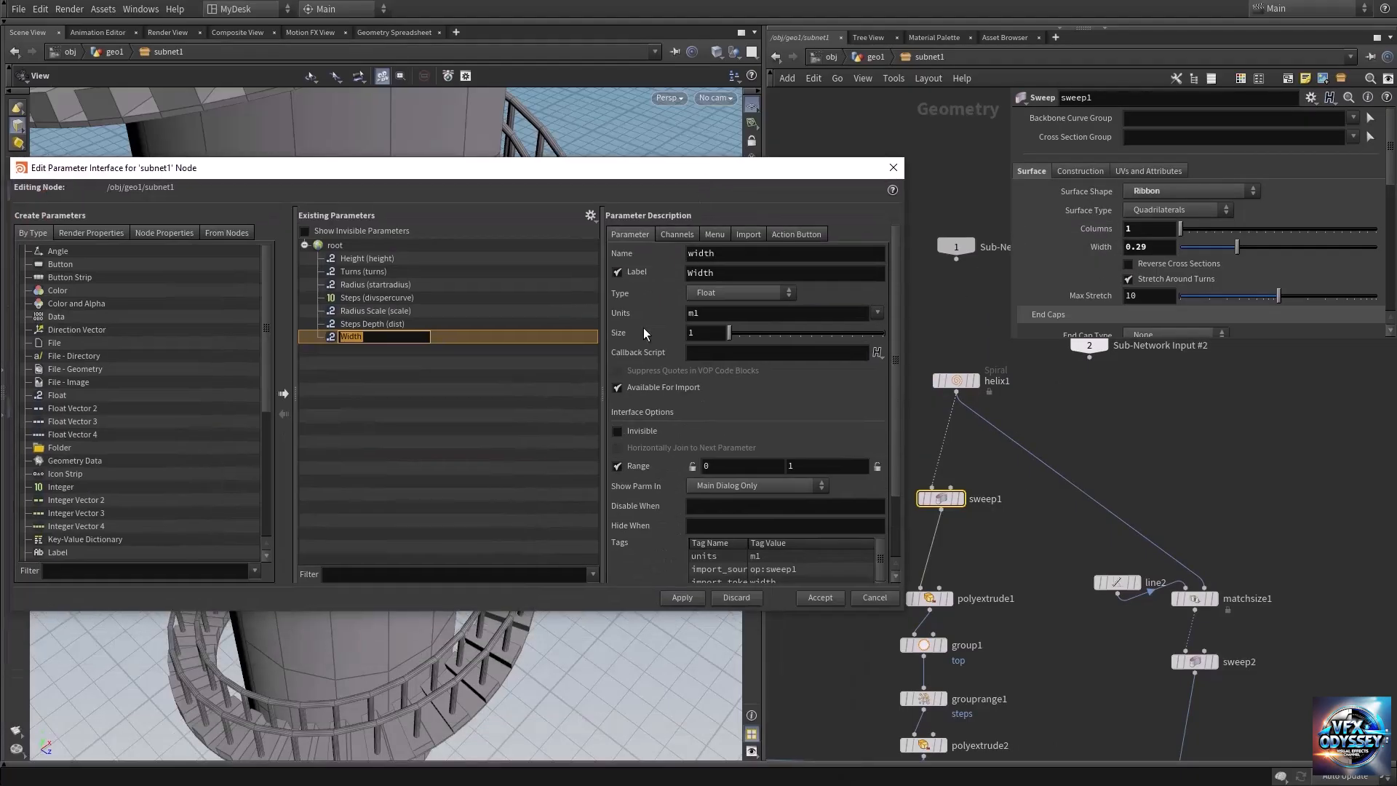
Relabel the new Width parameter as Steps Width, apply it and accept the interface changes
click(722, 271)
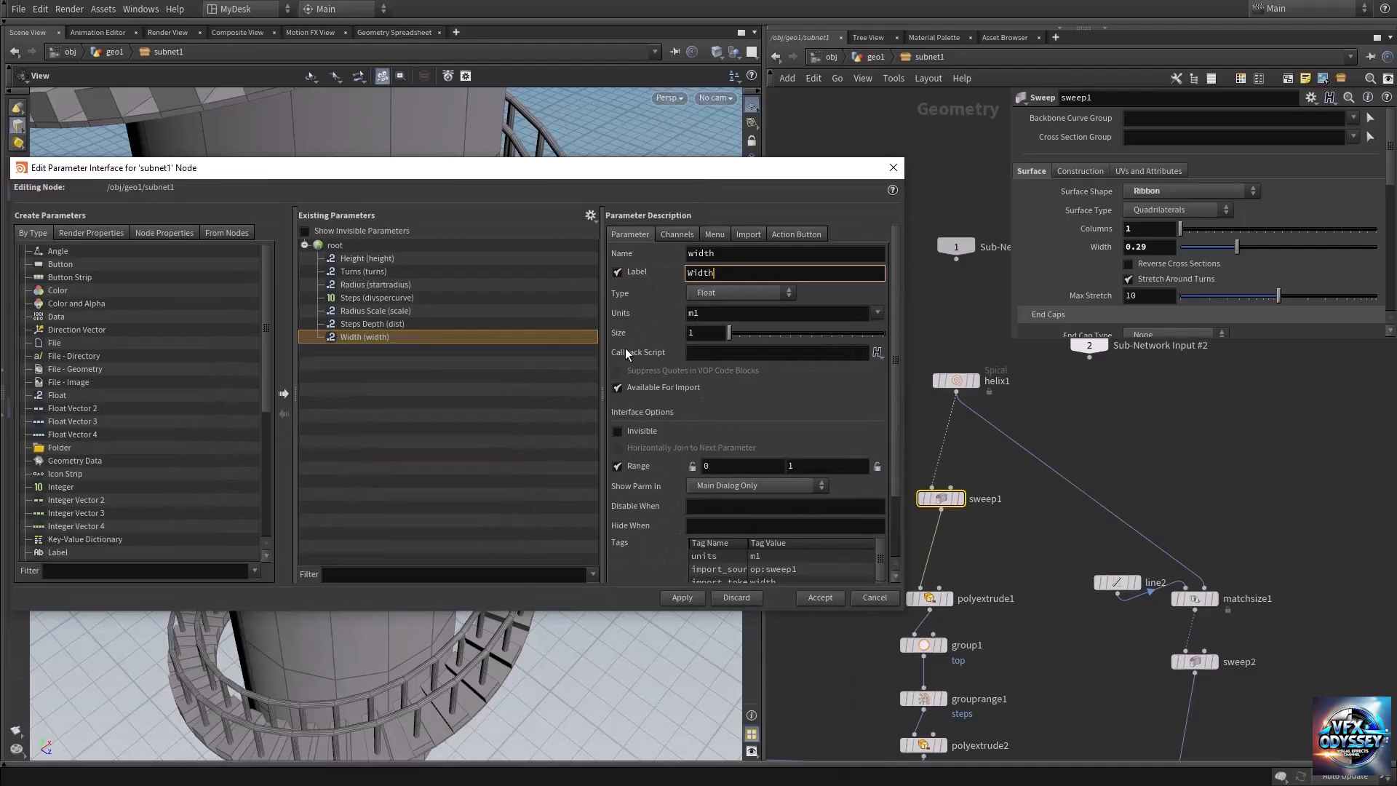
text(Steps)
click(688, 599)
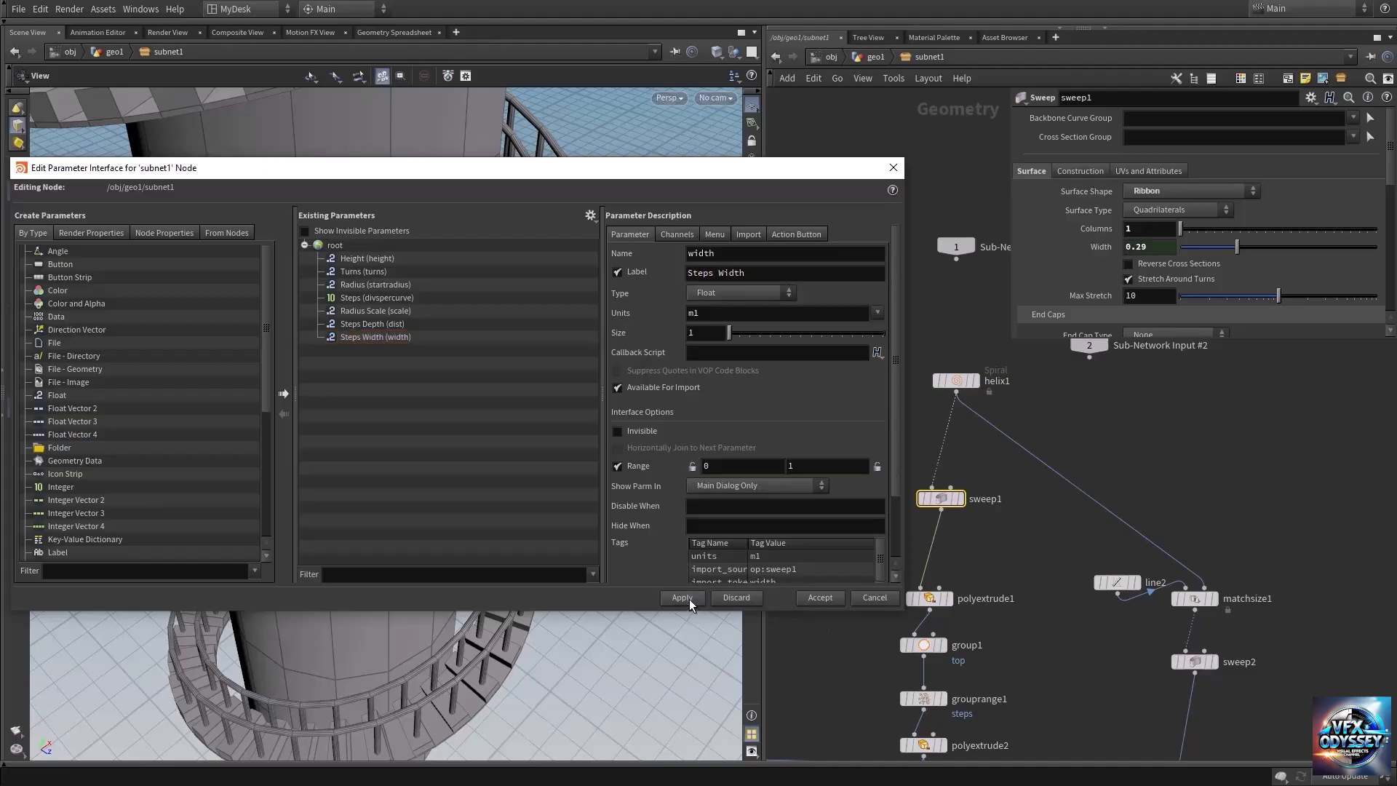
click(820, 598)
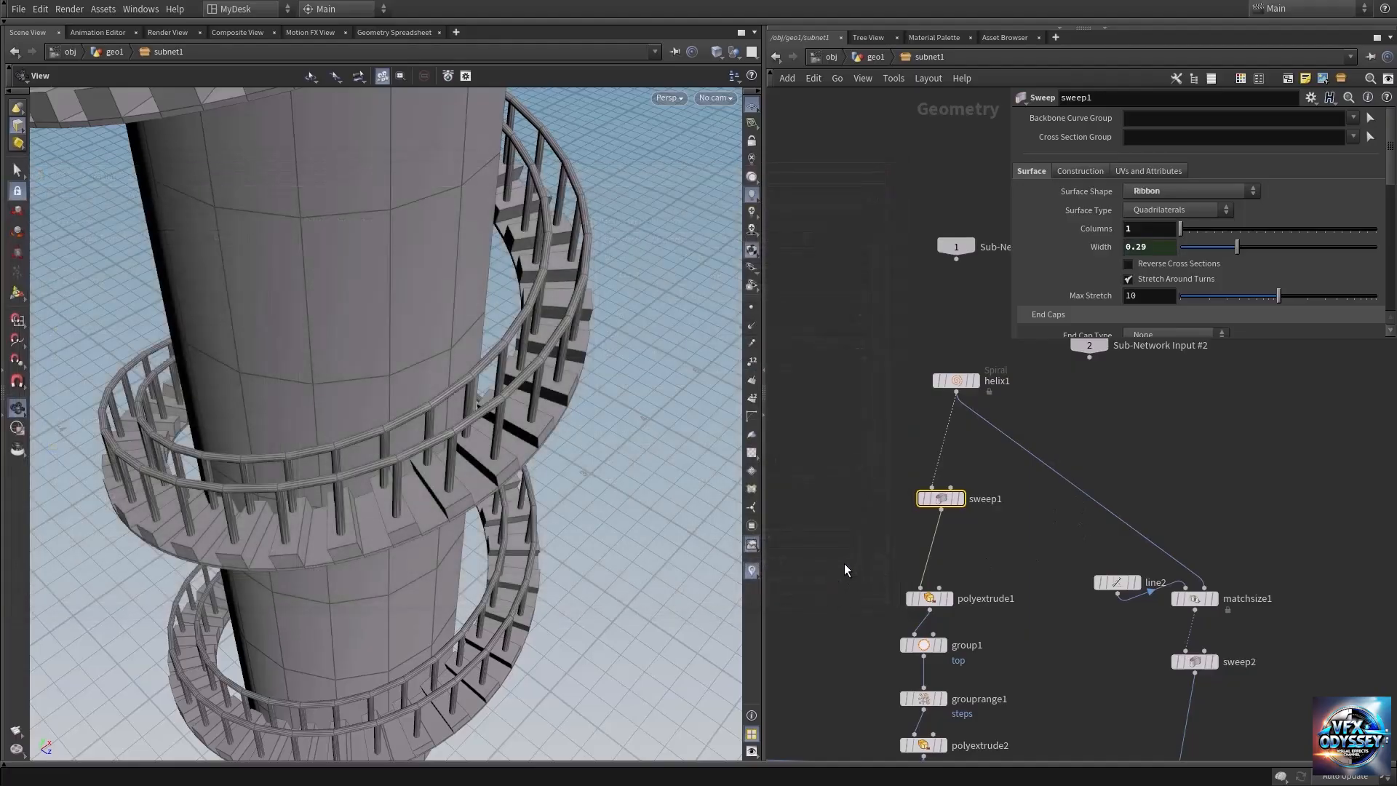
Back at the geo1 level, set subnet1's Steps Width to 0.244 and inspect the steps and railings up close
click(865, 55)
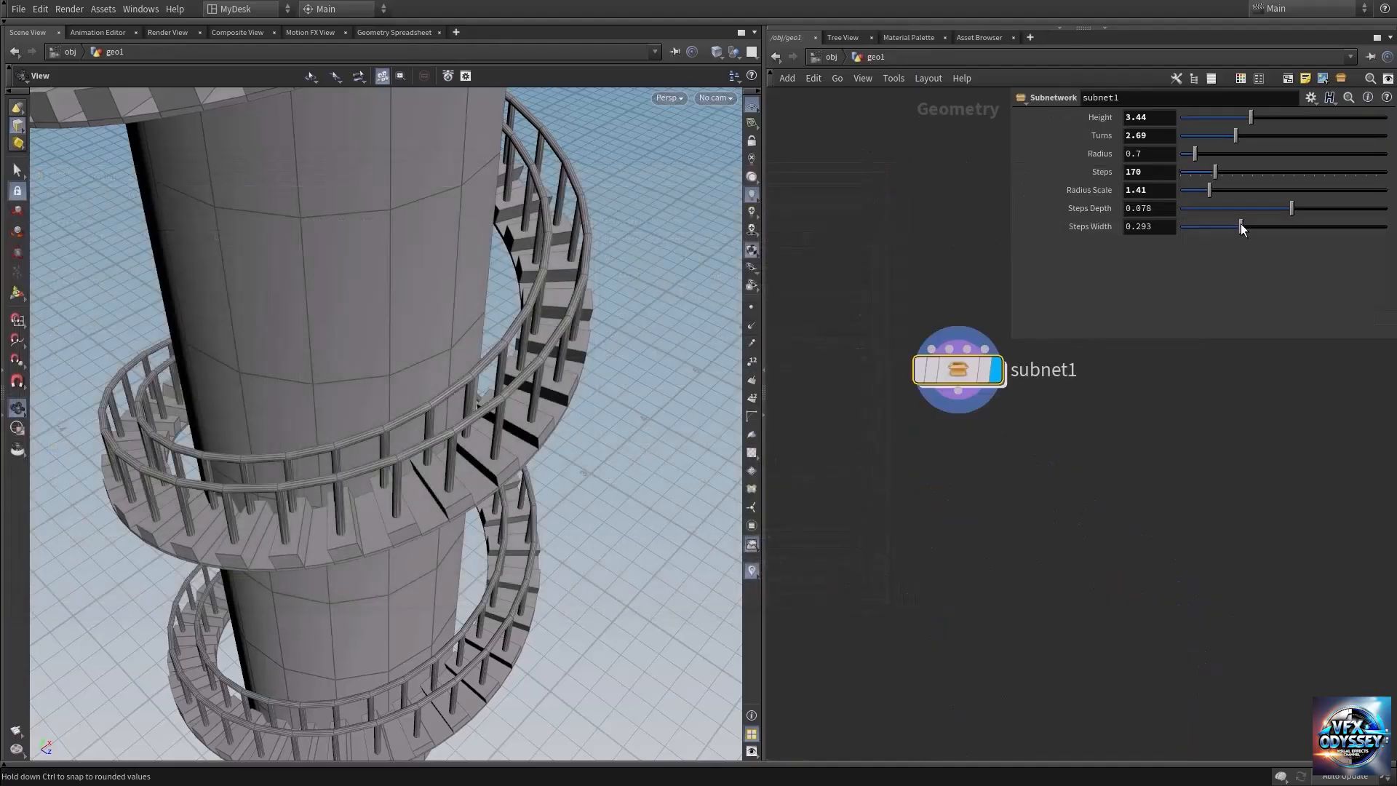
drag(1241, 224, 1229, 238)
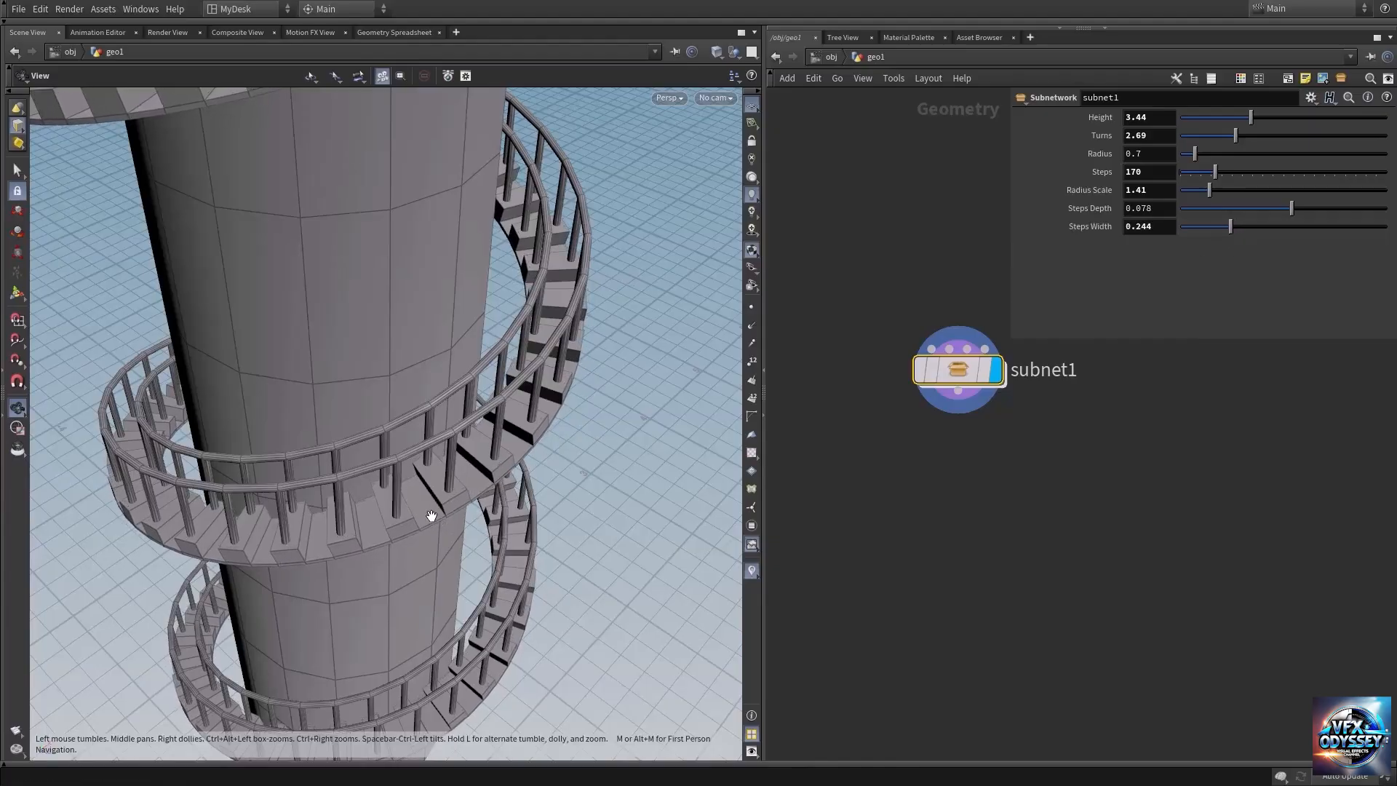
drag(431, 516, 489, 400)
right_drag(489, 399, 565, 427)
drag(565, 427, 539, 473)
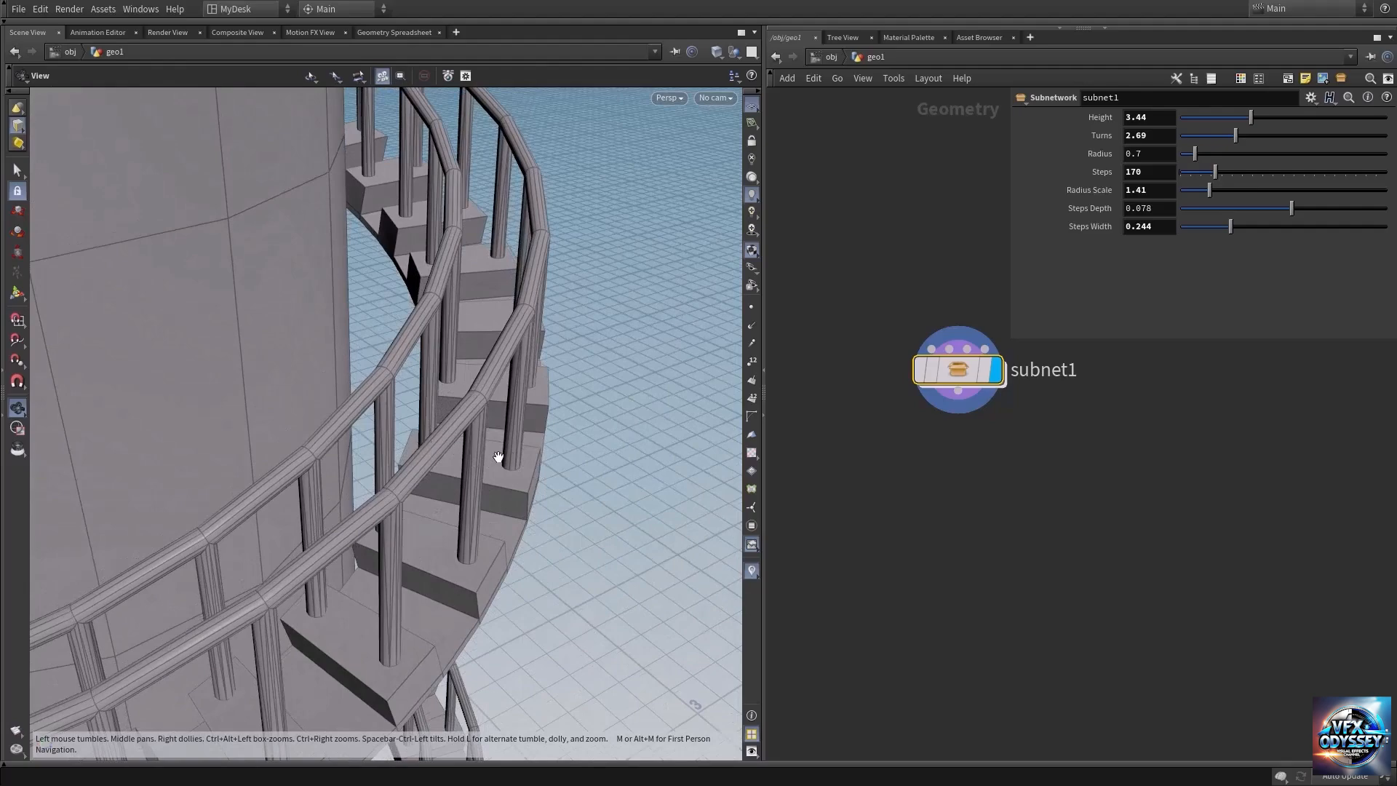
drag(428, 433, 449, 430)
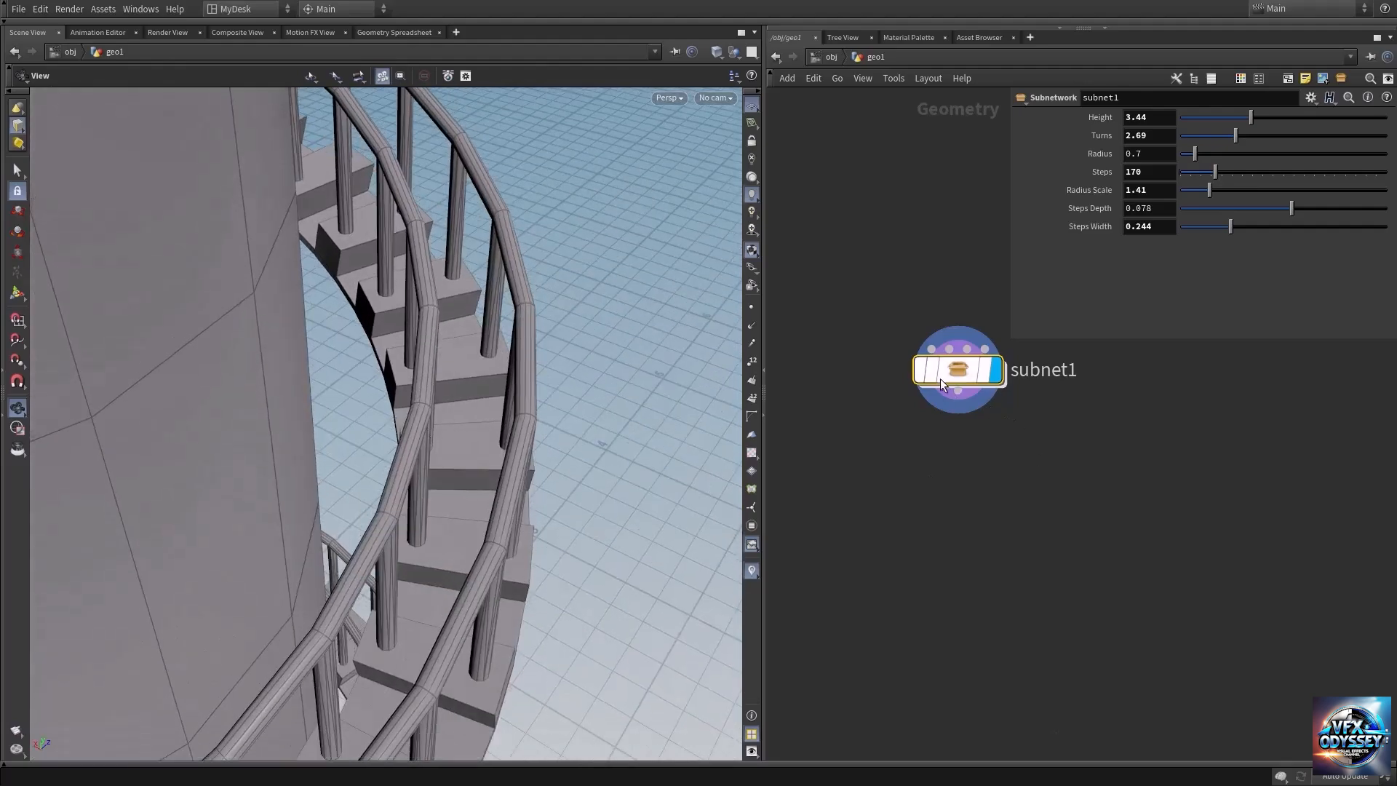
Reopen subnet1's Edit Parameter Interface window and go inside subnet1 to the foreach block feeding copytopoints1
click(1310, 97)
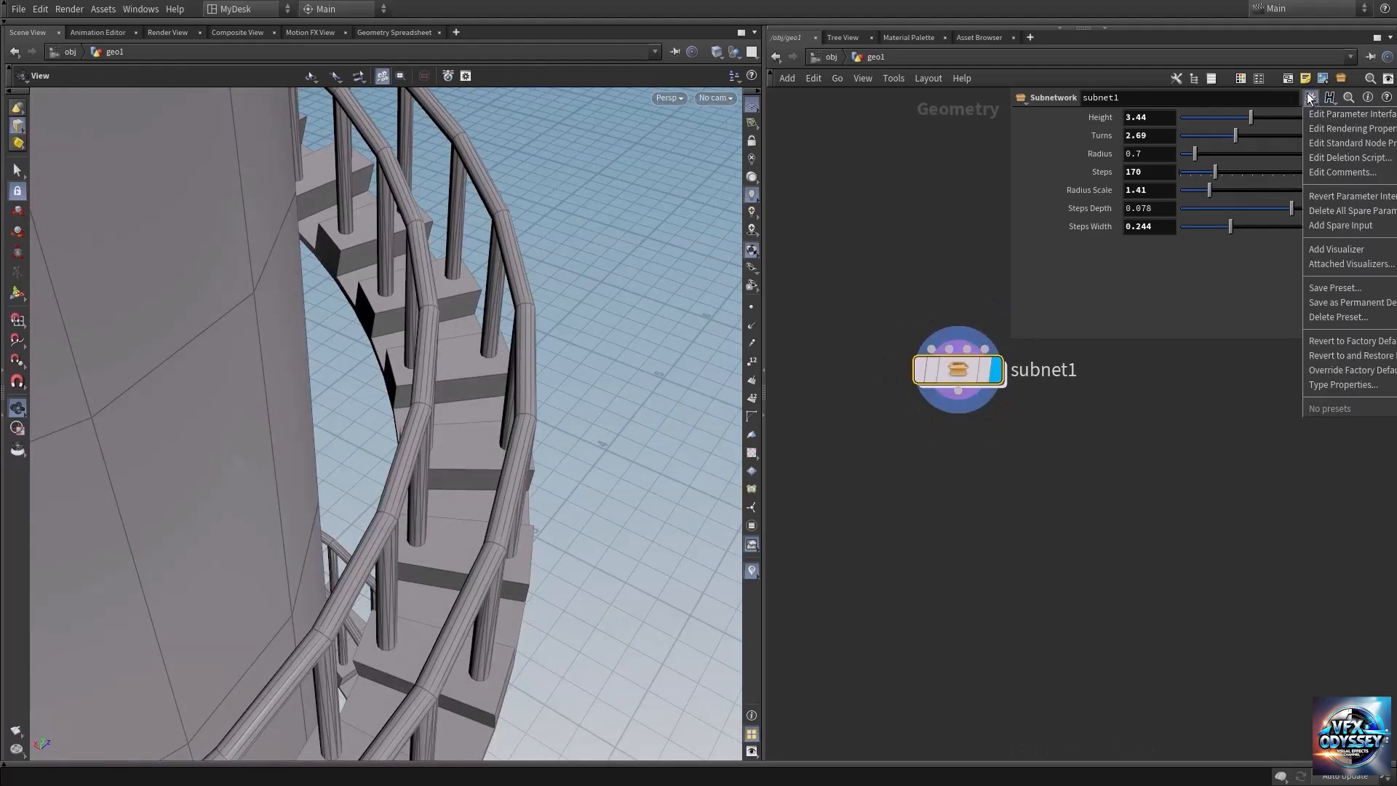
click(1313, 115)
drag(752, 166, 666, 241)
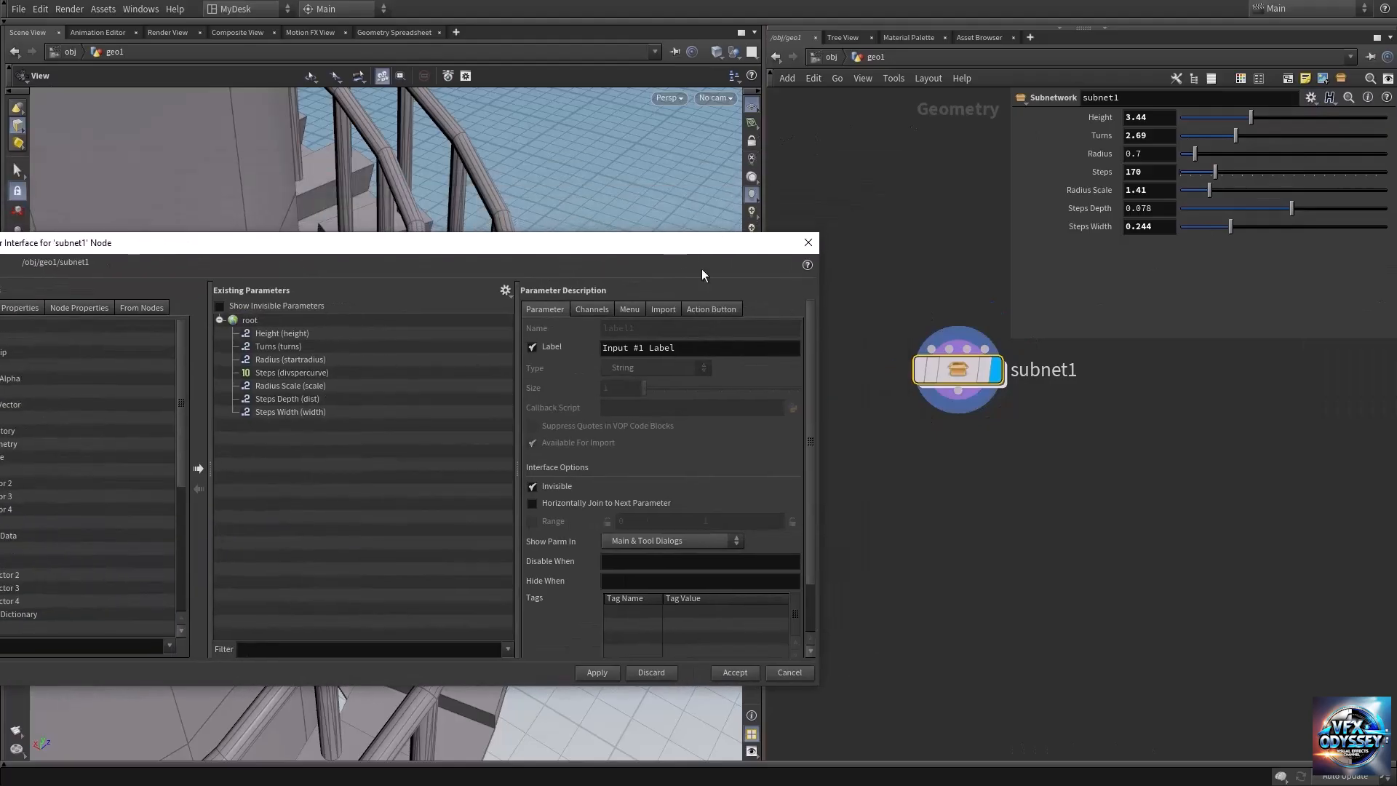
double_click(967, 372)
middle_drag(1028, 676, 1041, 364)
middle_drag(1008, 591, 1055, 375)
middle_drag(980, 646, 1055, 327)
middle_drag(1005, 611, 1207, 650)
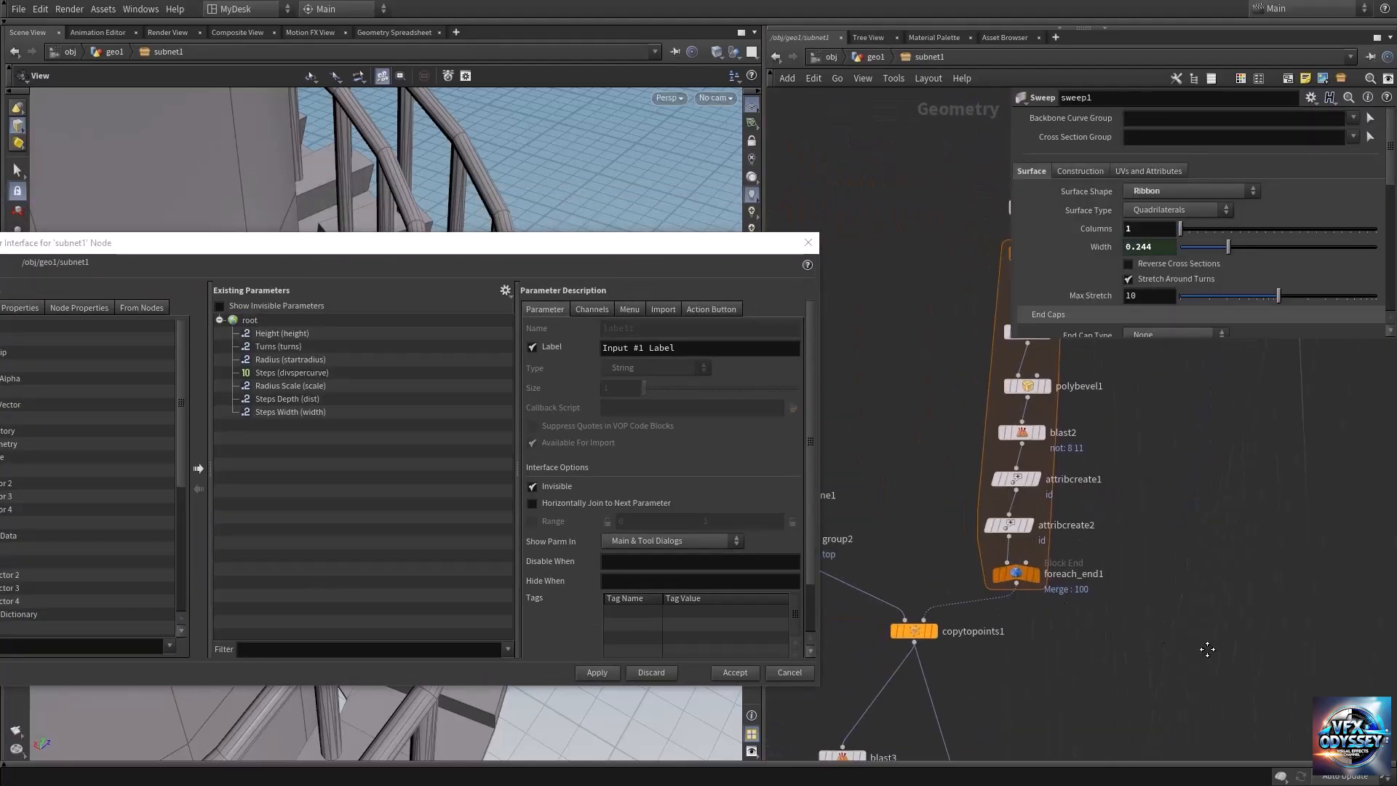
middle_drag(1162, 515, 1143, 595)
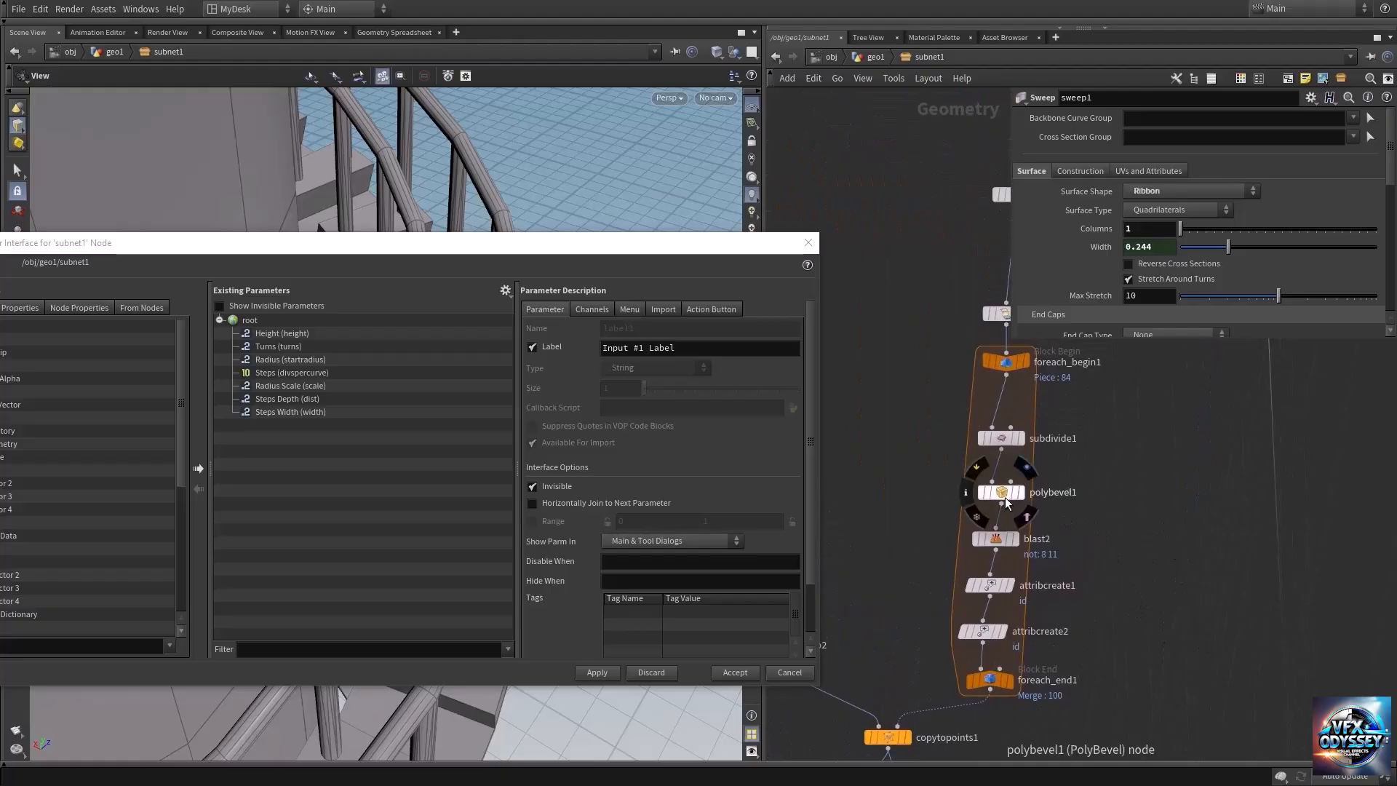
middle_drag(1140, 427, 1118, 514)
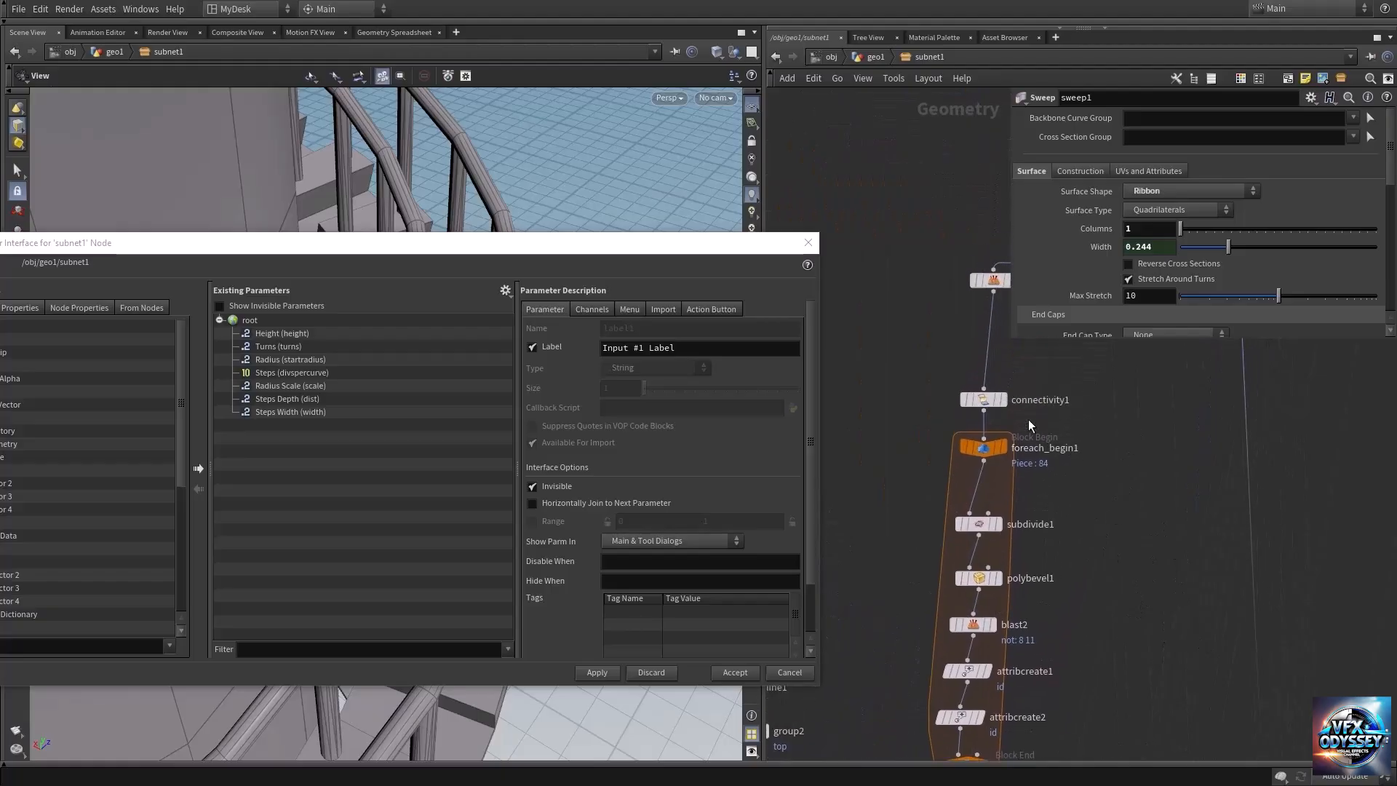
Display the polybevel1 node and show its parameters, keeping the whole Edit Parameter Interface window in view beside them
click(986, 399)
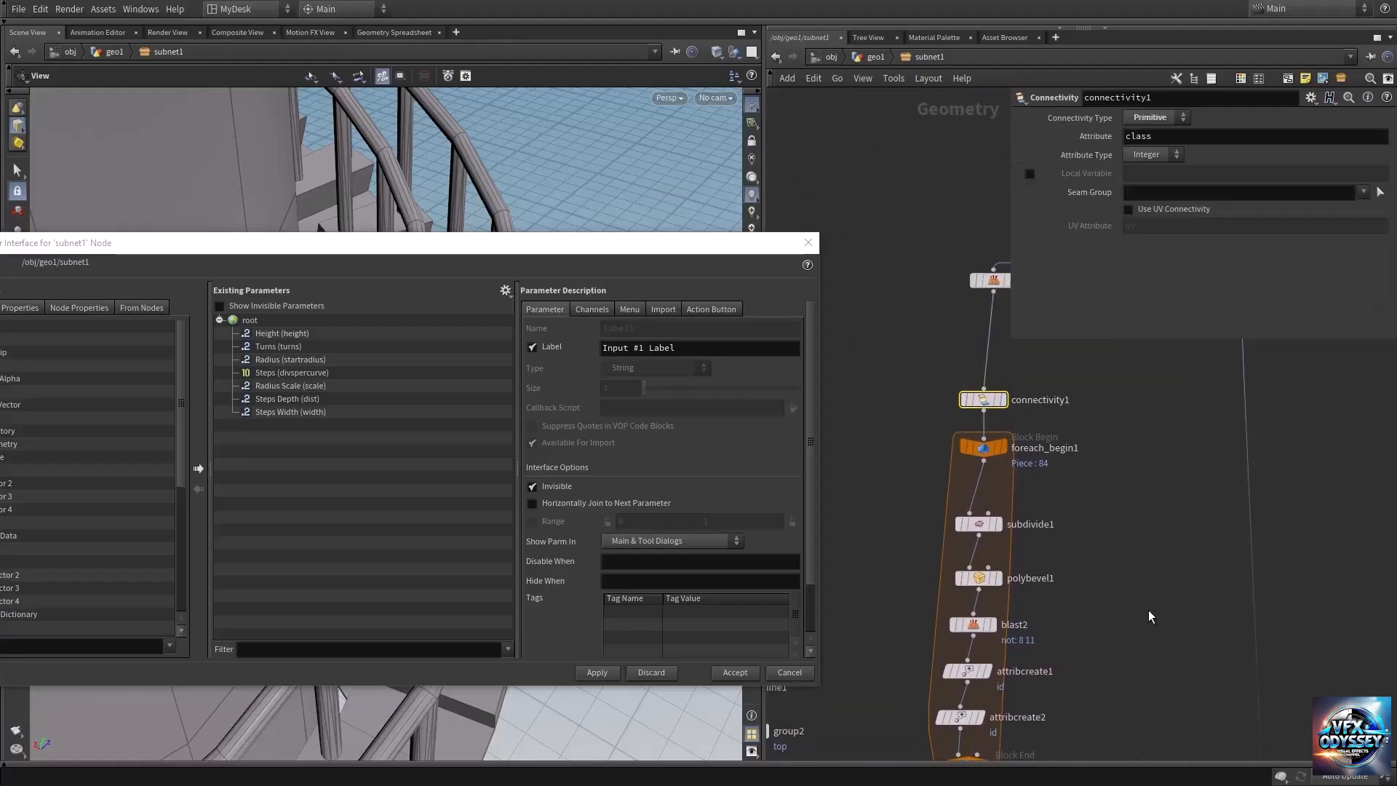
middle_drag(1011, 560, 1023, 494)
click(1015, 487)
click(989, 511)
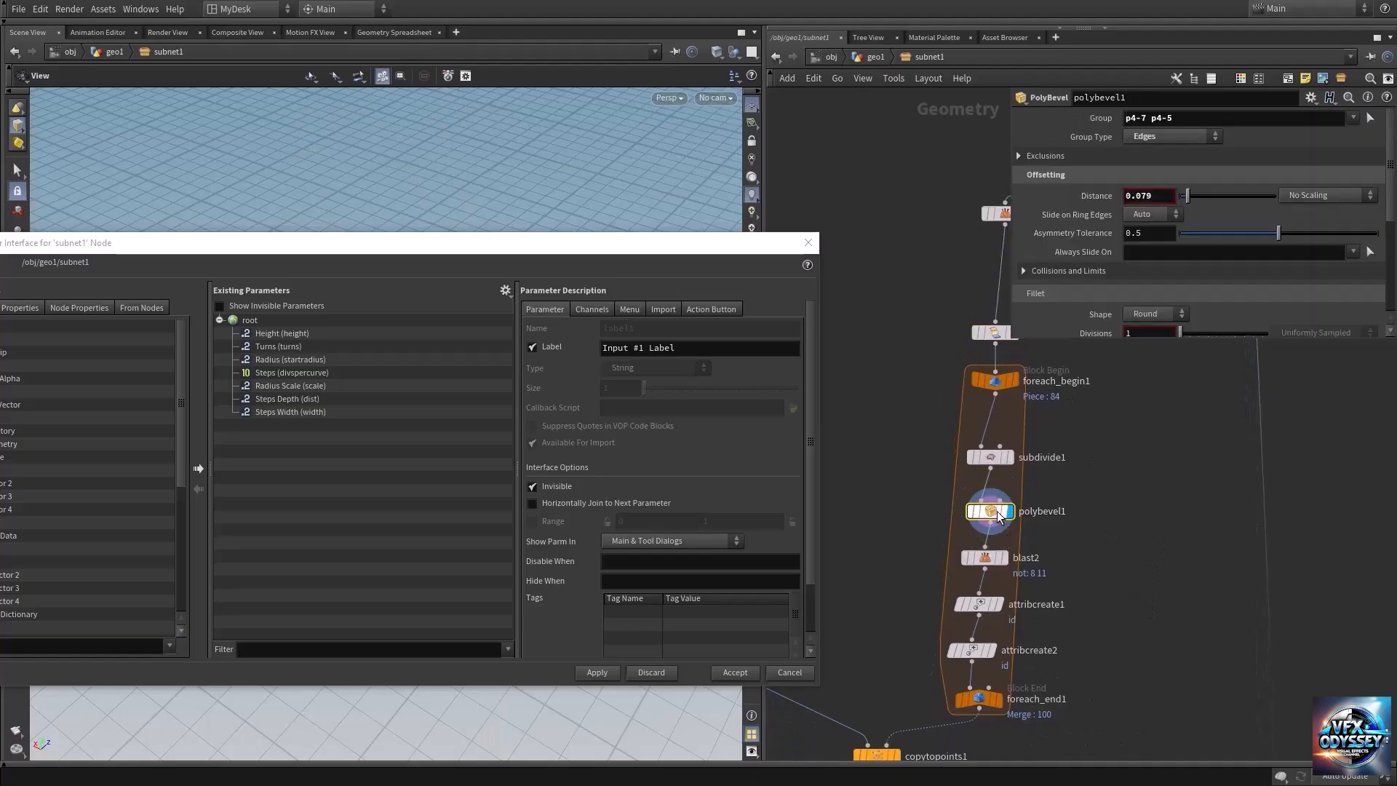
drag(623, 261, 706, 209)
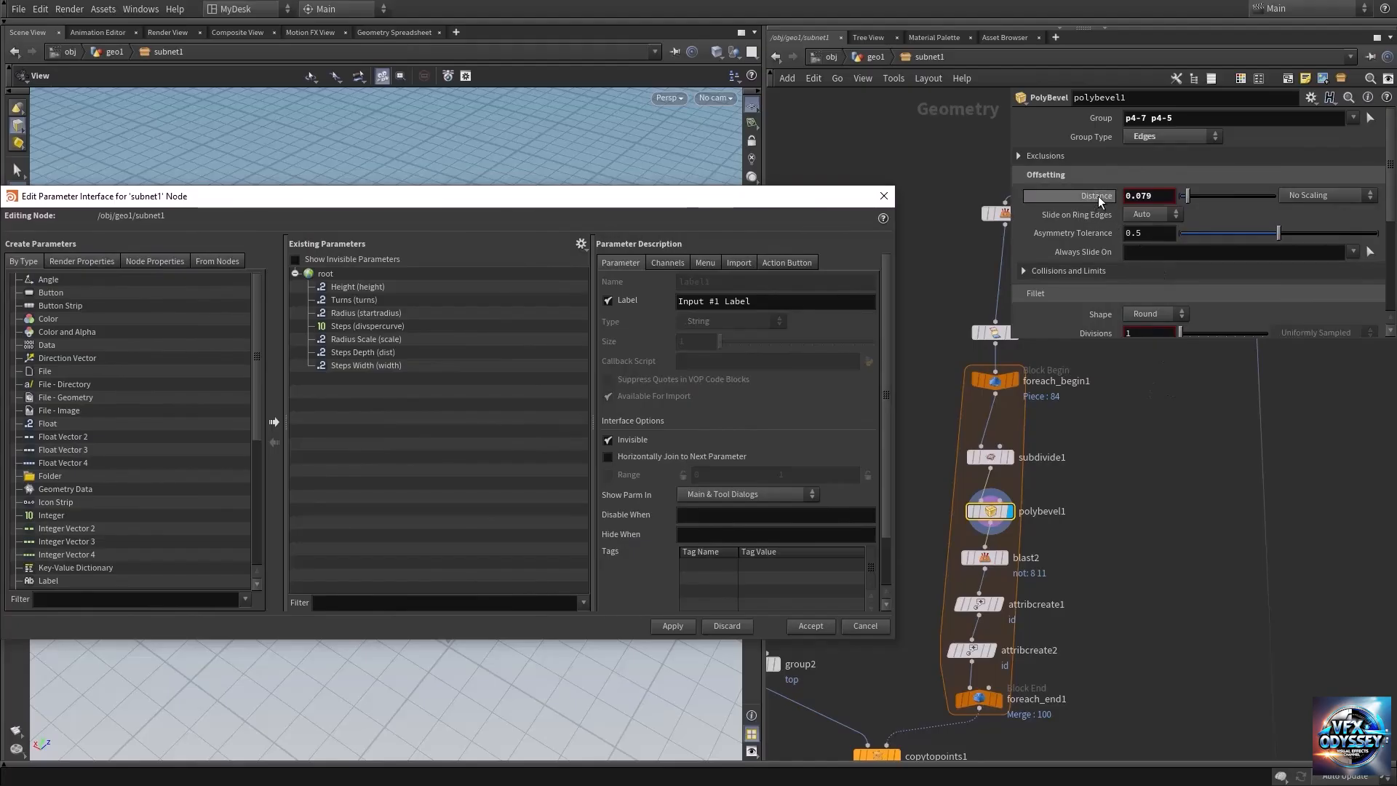
Add polybevel1's Distance parameter to subnet1's interface, relabel it Rail Offset, apply it and accept the interface changes
drag(1097, 196, 369, 369)
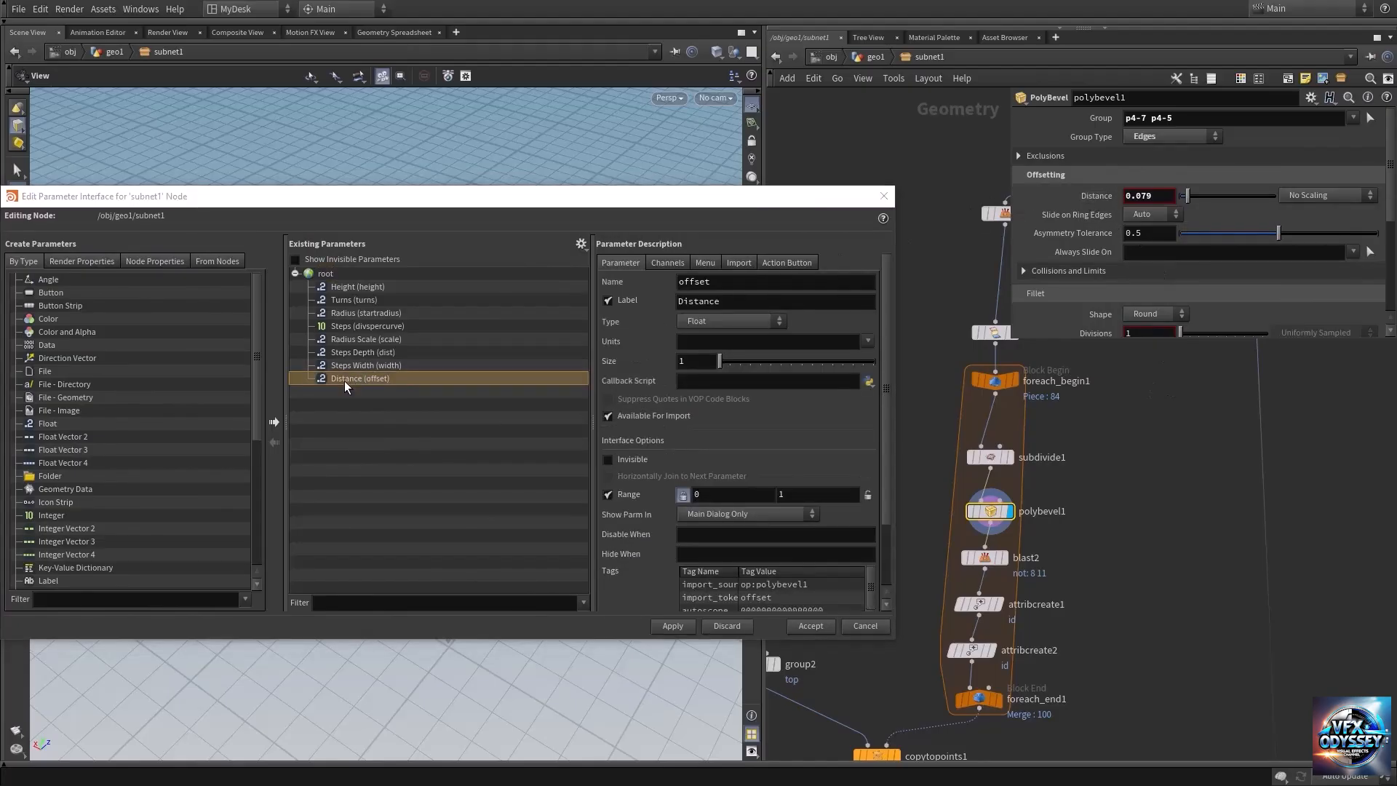
double_click(356, 379)
click(386, 380)
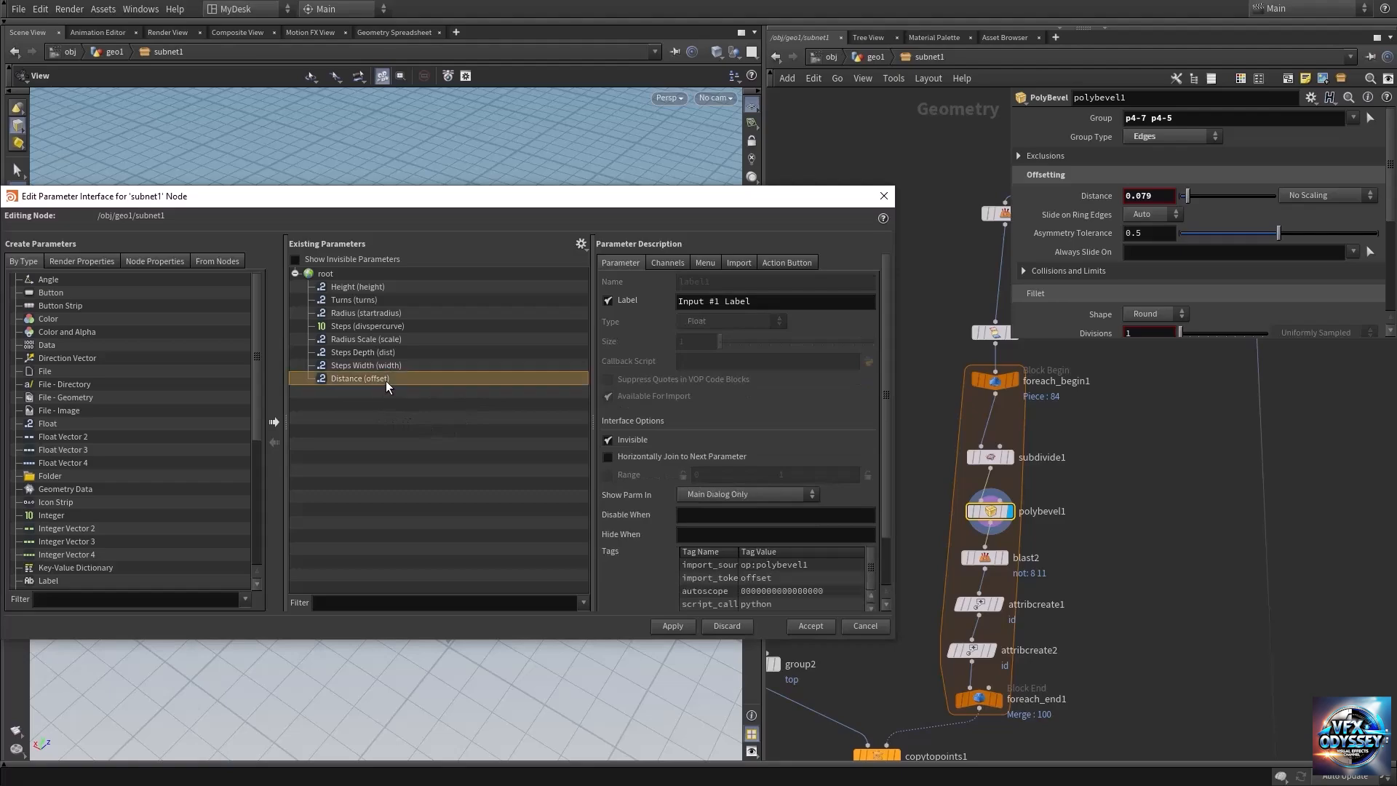
click(754, 297)
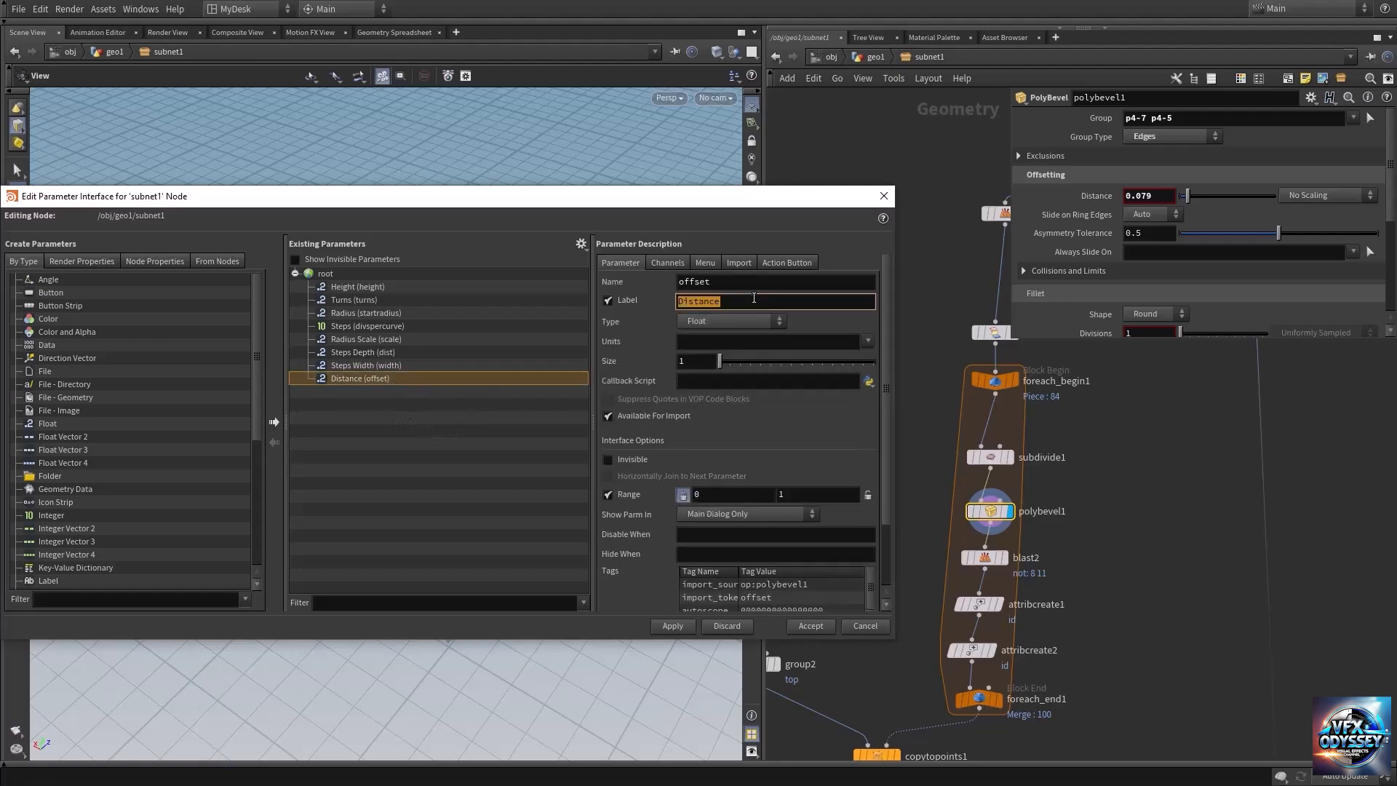
text(Rail Offset)
click(673, 624)
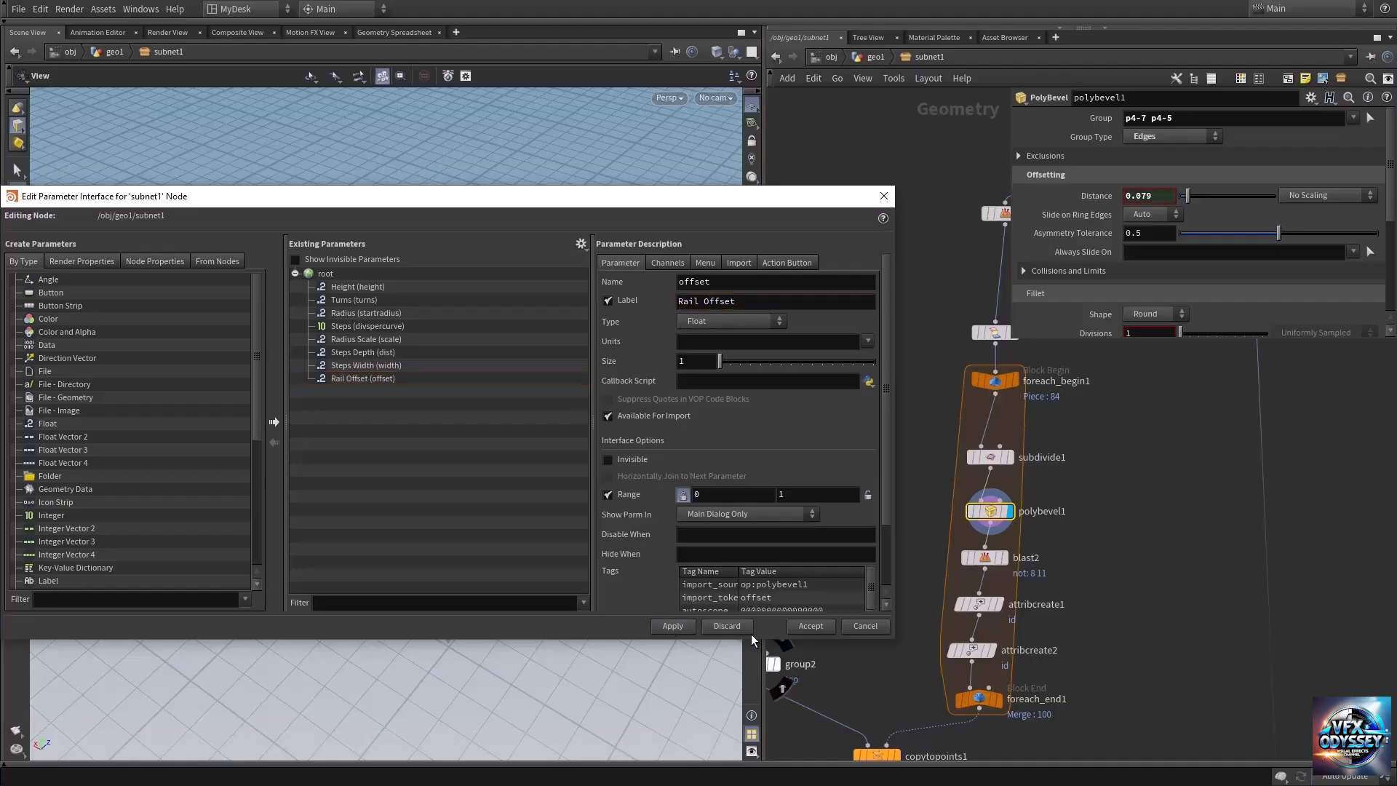
click(807, 625)
Move the output0 node farther down below merge1 inside subnet1
middle_drag(1139, 675, 1057, 325)
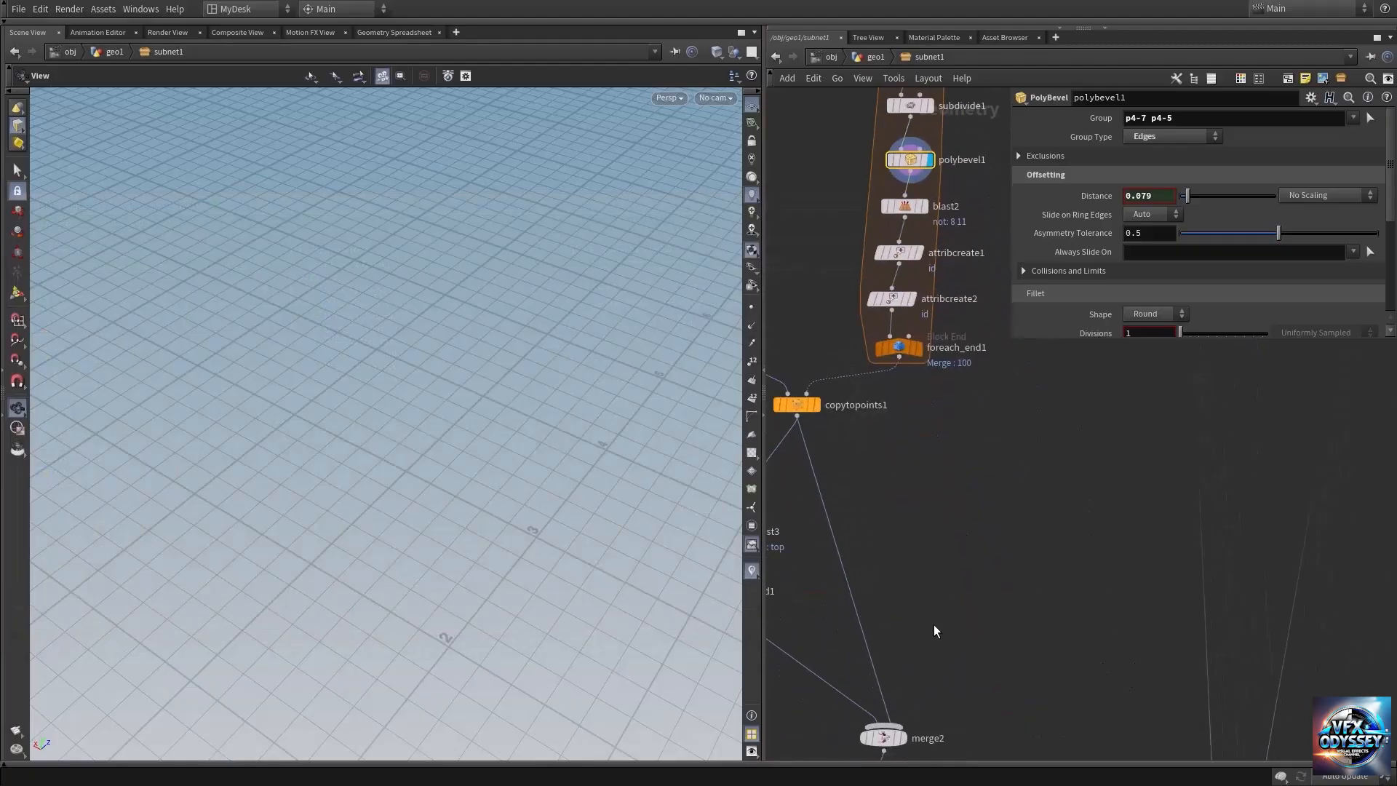
mouse_move(934, 627)
middle_down()
mouse_move(866, 278)
mouse_move(826, 490)
middle_up()
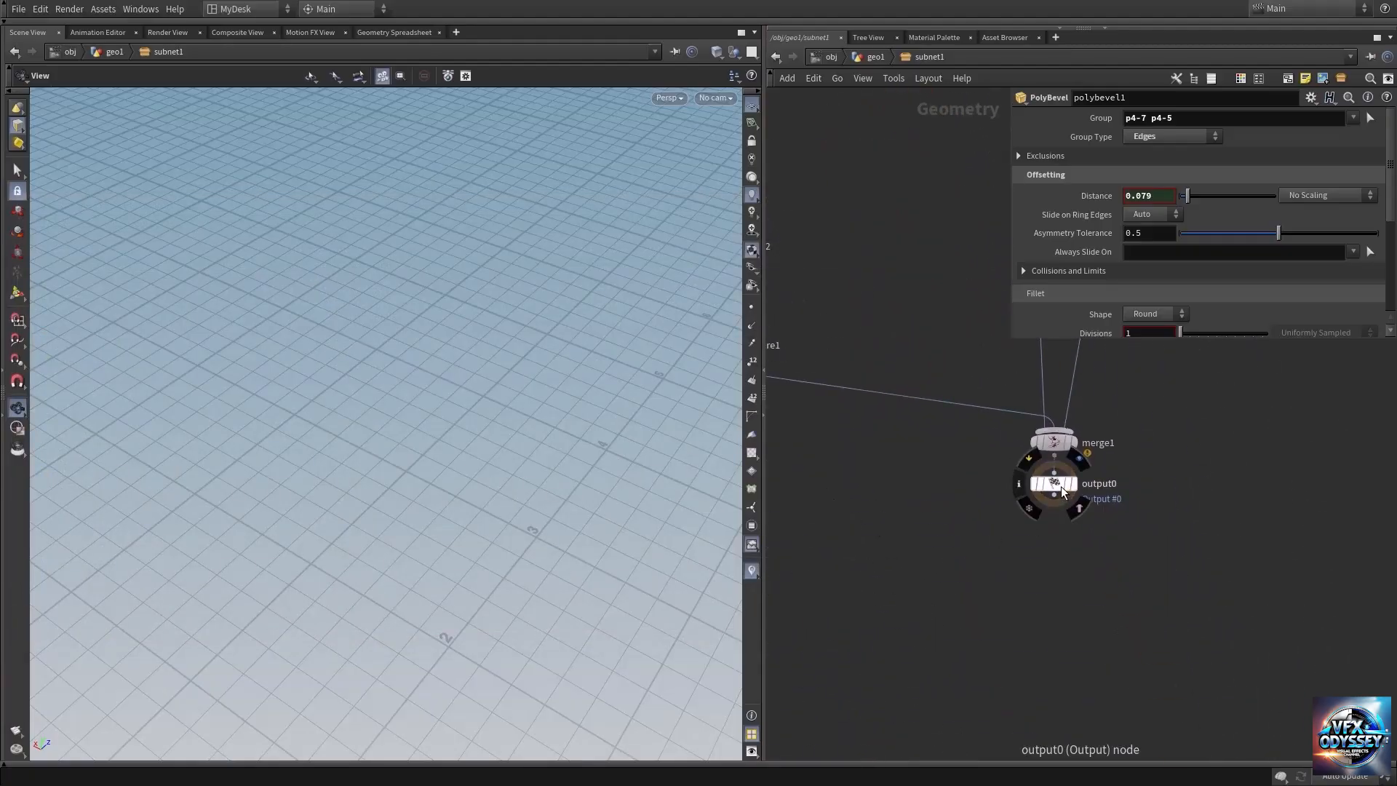
drag(1054, 480, 1055, 604)
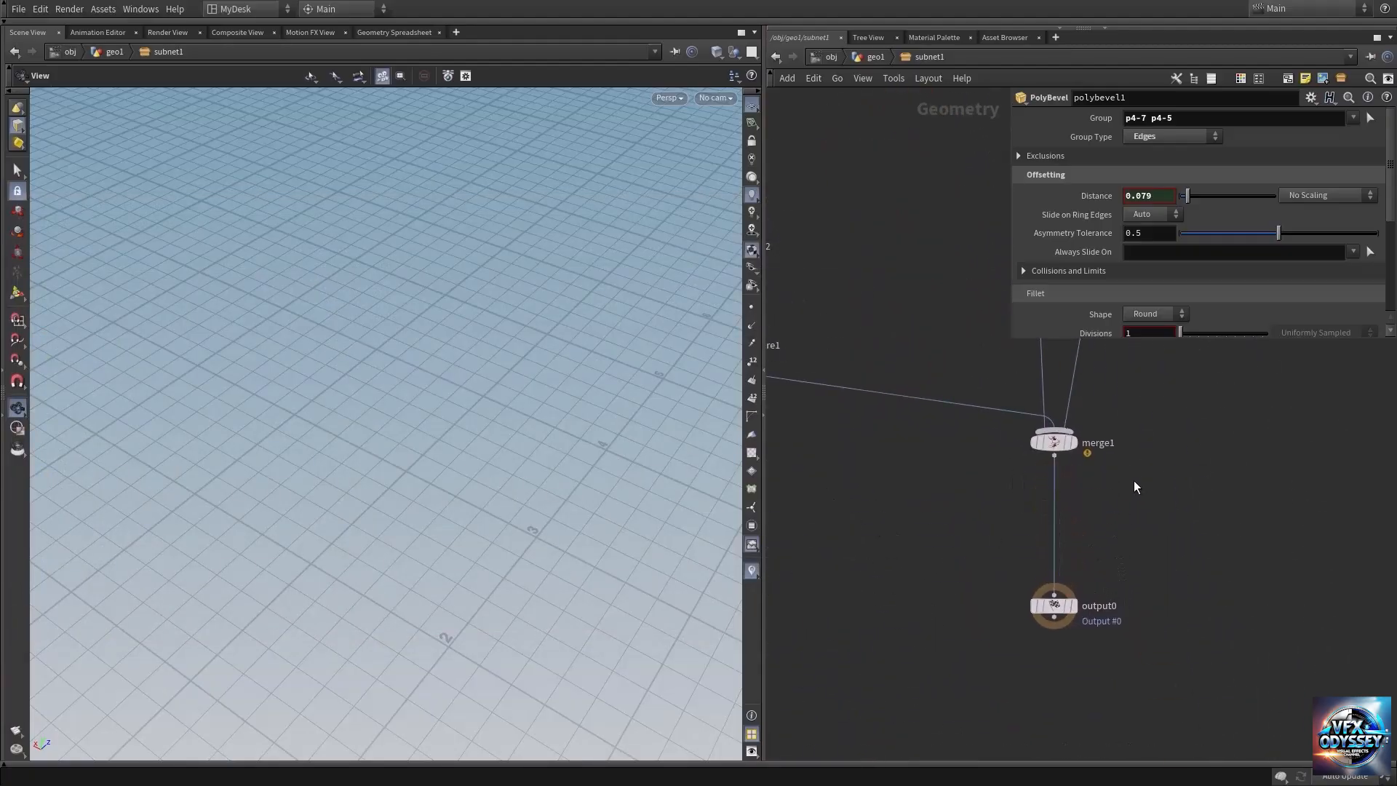
Display the polyextrude2 node inside subnet1, then return to the geo1 level and view the whole staircase output
middle_drag(1168, 413, 1157, 556)
right_drag(1161, 546, 1122, 536)
middle_drag(966, 430, 946, 561)
middle_drag(946, 287, 955, 549)
middle_drag(954, 408, 951, 420)
middle_drag(1014, 304, 985, 423)
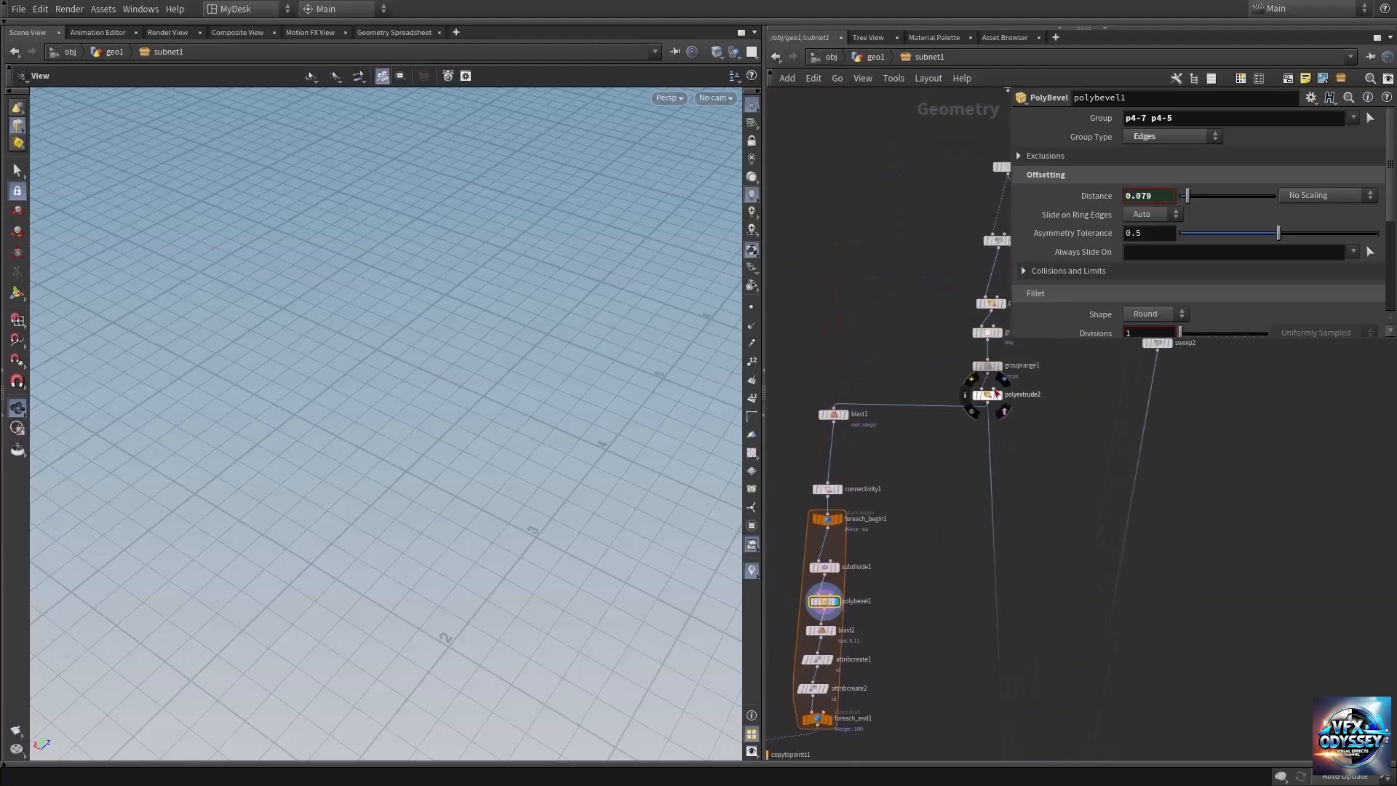
click(997, 394)
scroll(1013, 444, up, 2)
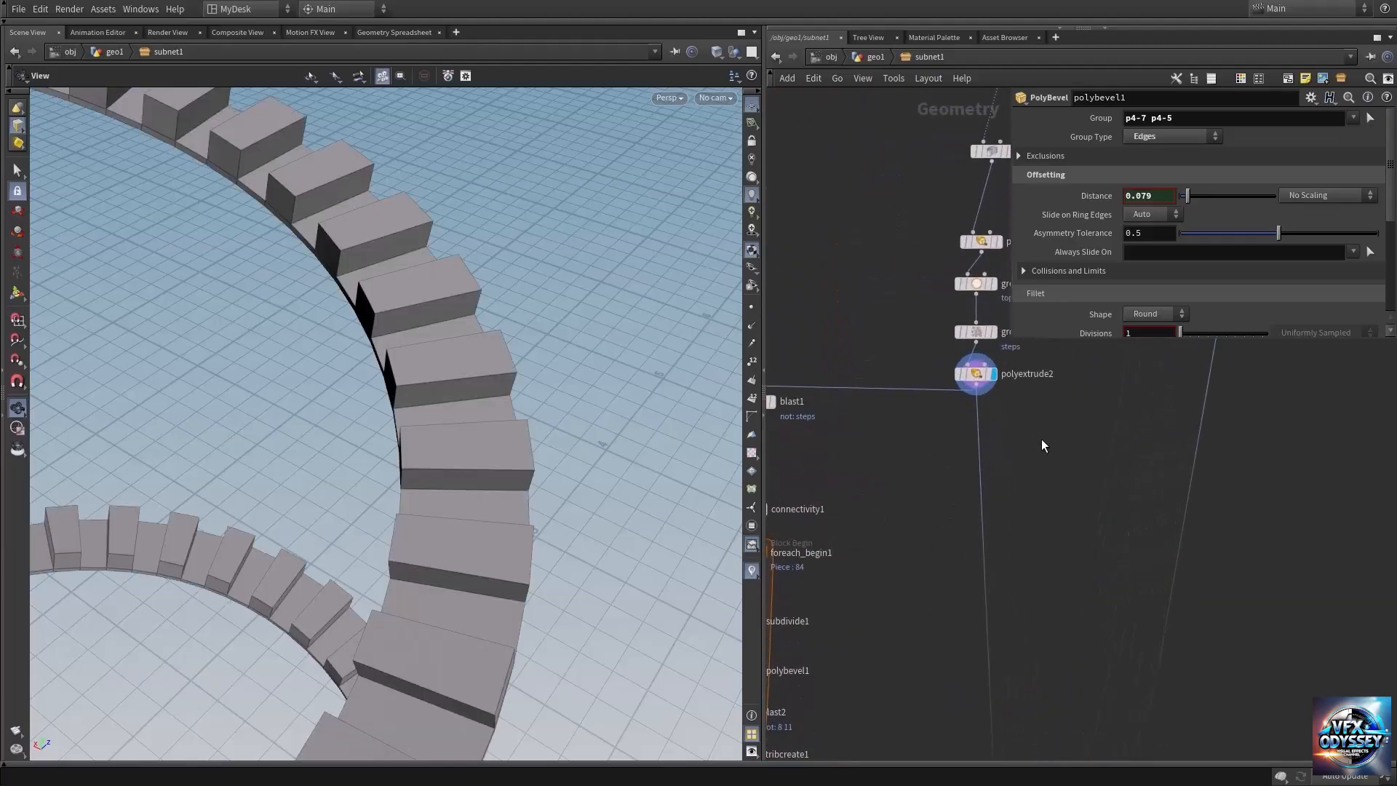
click(863, 57)
middle_drag(959, 540, 953, 493)
right_drag(440, 439, 280, 441)
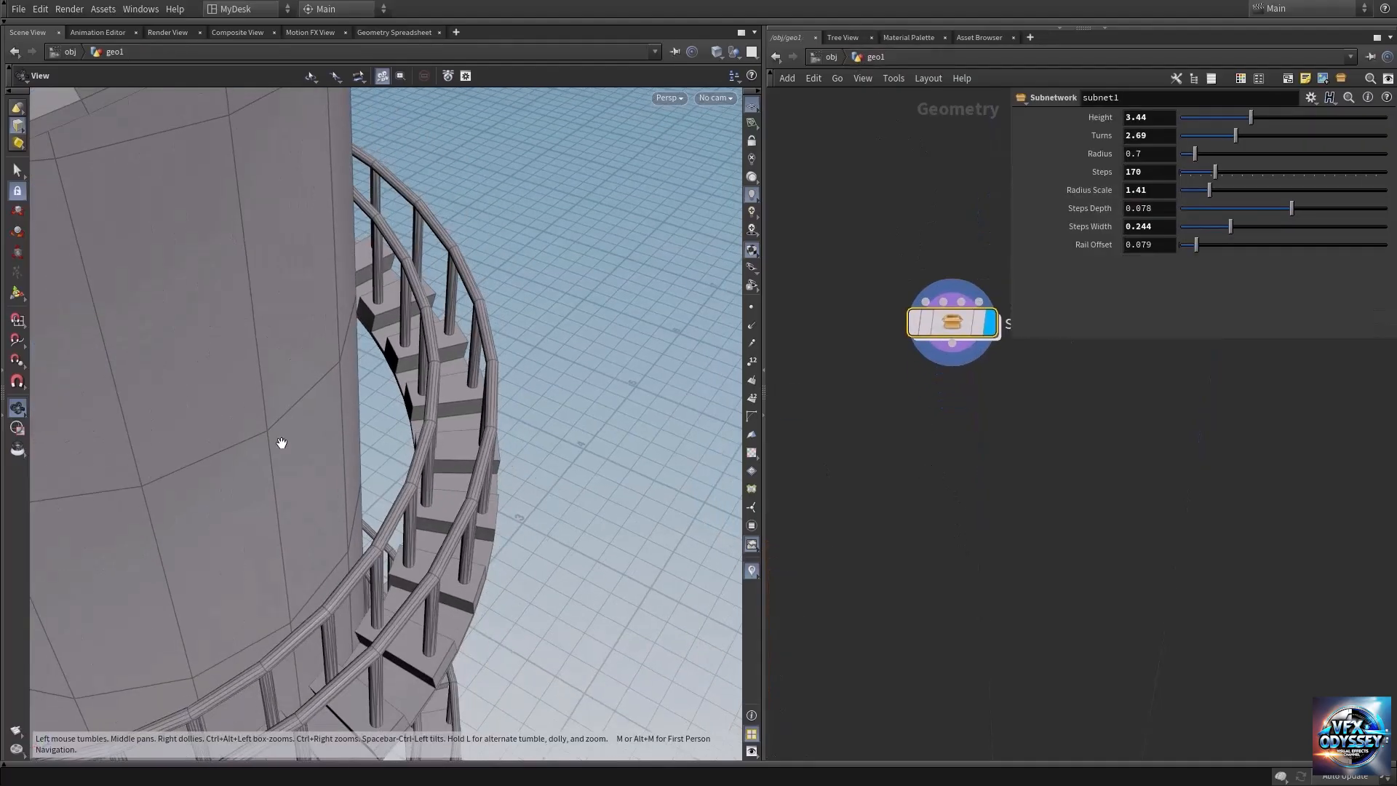
Go back inside subnet1, select the output0 node and shift it slightly lower below merge1
double_click(951, 330)
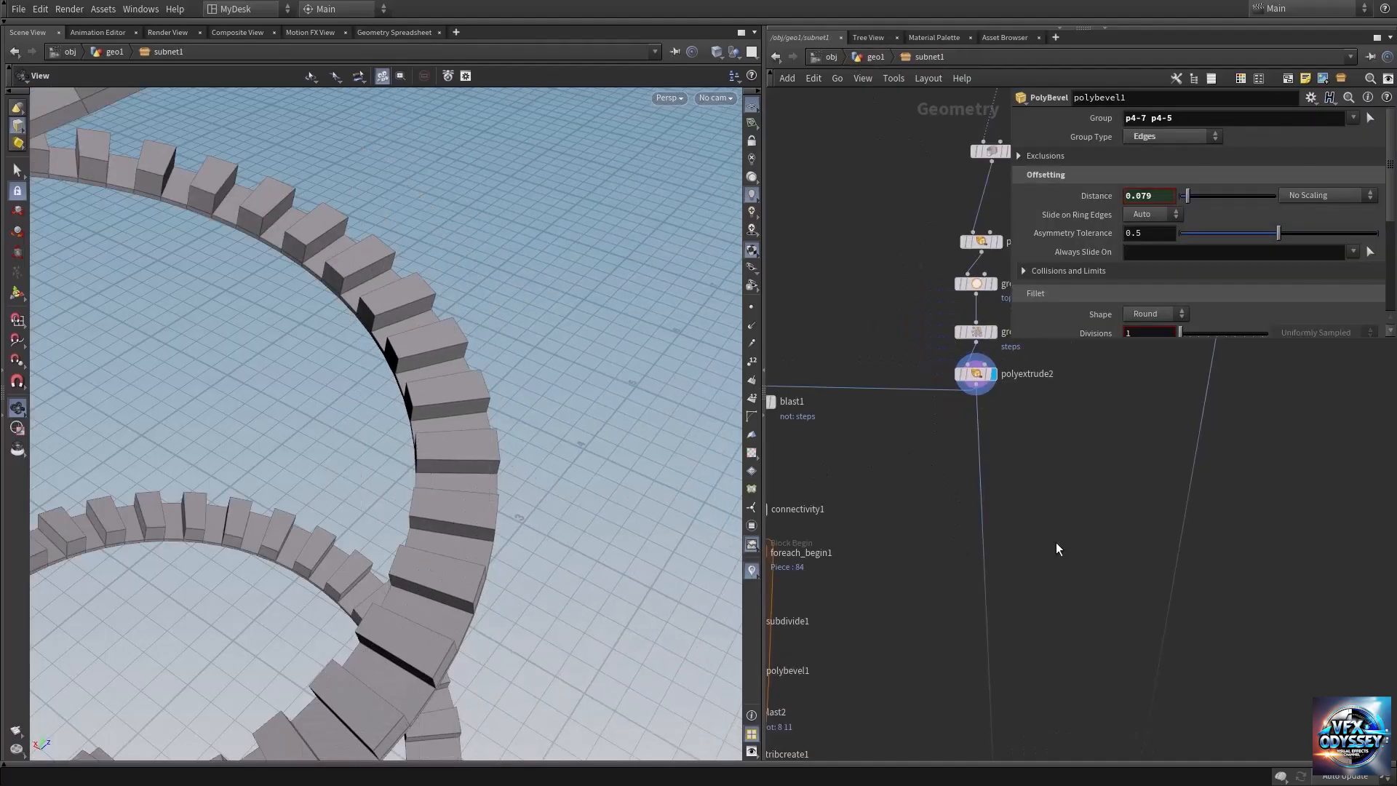
middle_drag(1055, 619, 989, 340)
middle_drag(998, 677, 977, 405)
middle_drag(1068, 682, 1097, 432)
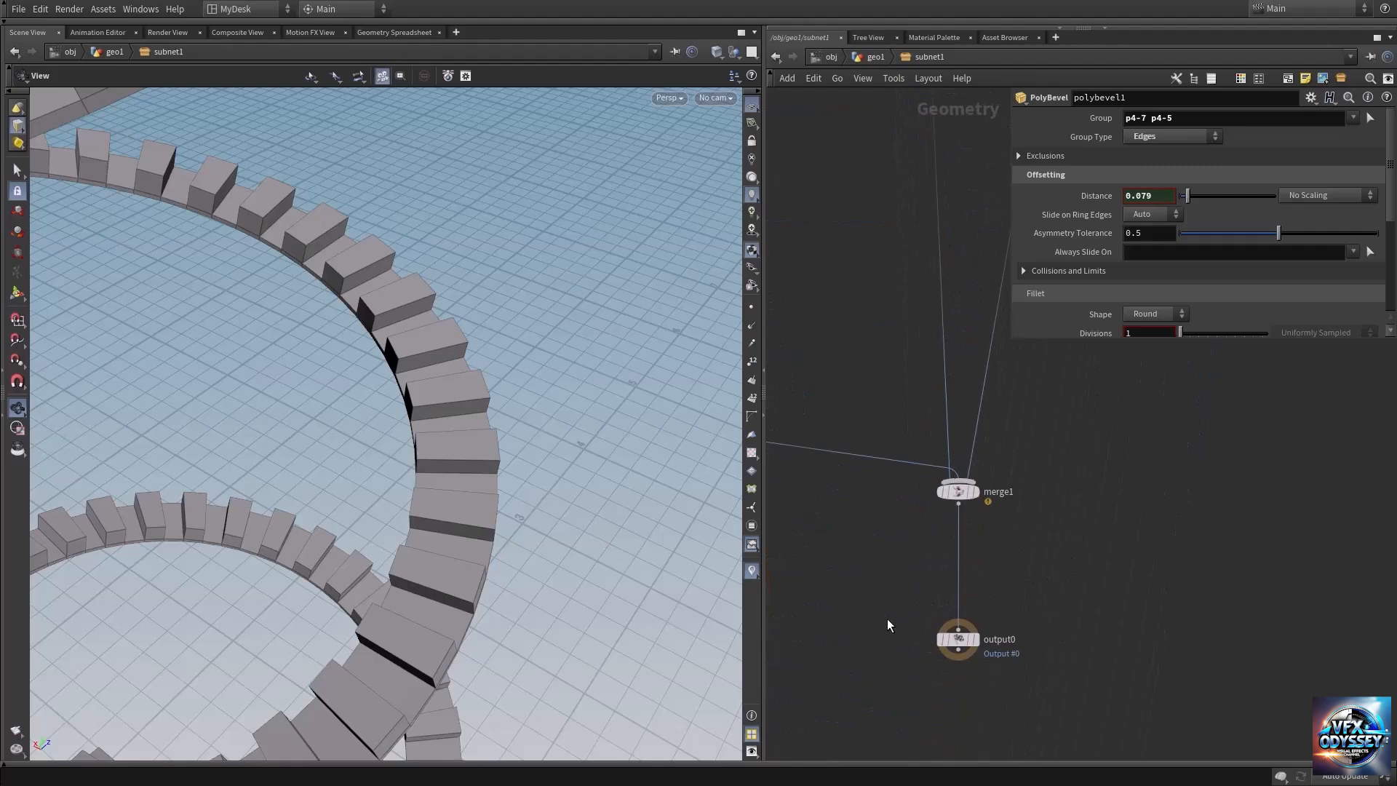
click(961, 644)
drag(970, 644, 970, 653)
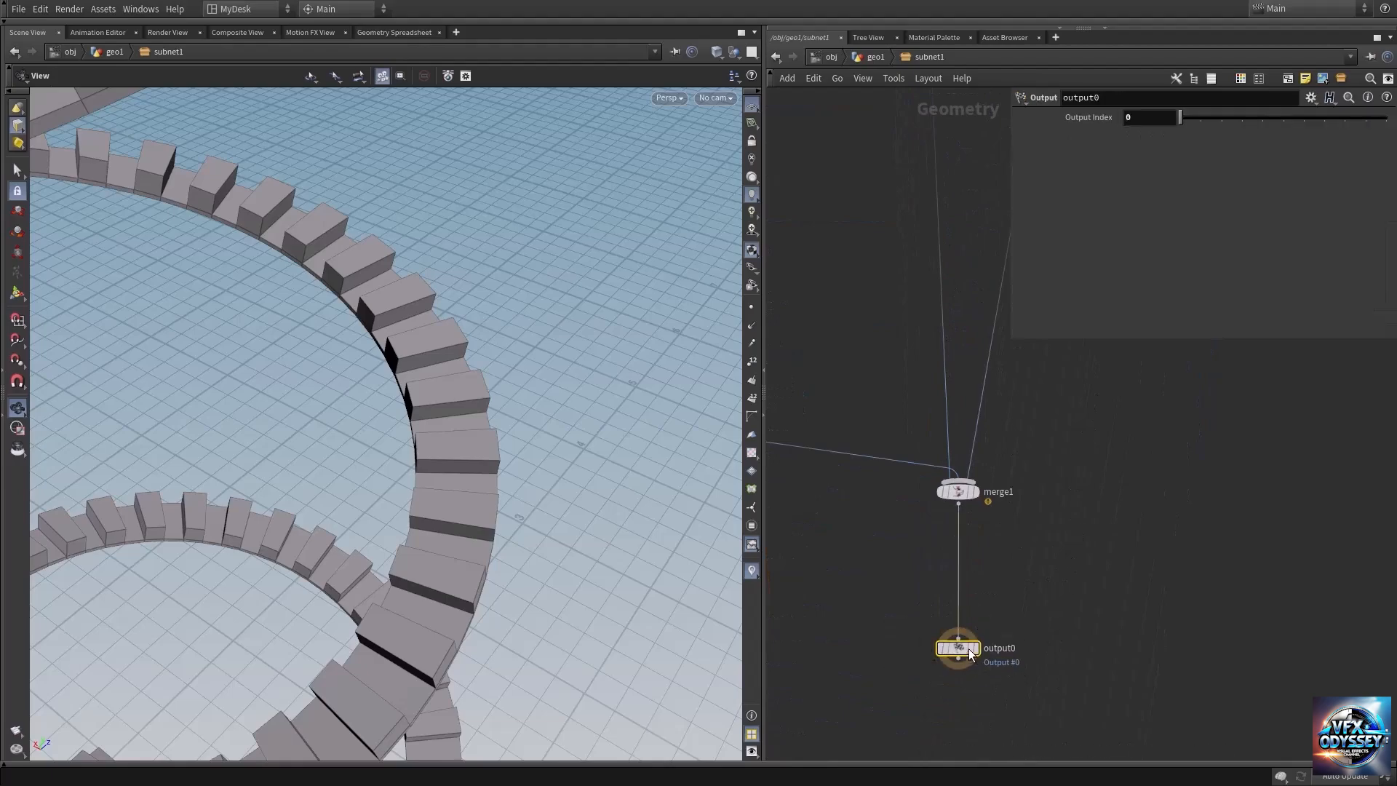
Back at the geo1 level, set subnet1's Steps Width to 0.307 and Rail Offset to 0.212
click(877, 58)
right_drag(454, 338, 175, 346)
drag(413, 427, 422, 357)
right_drag(437, 367, 343, 374)
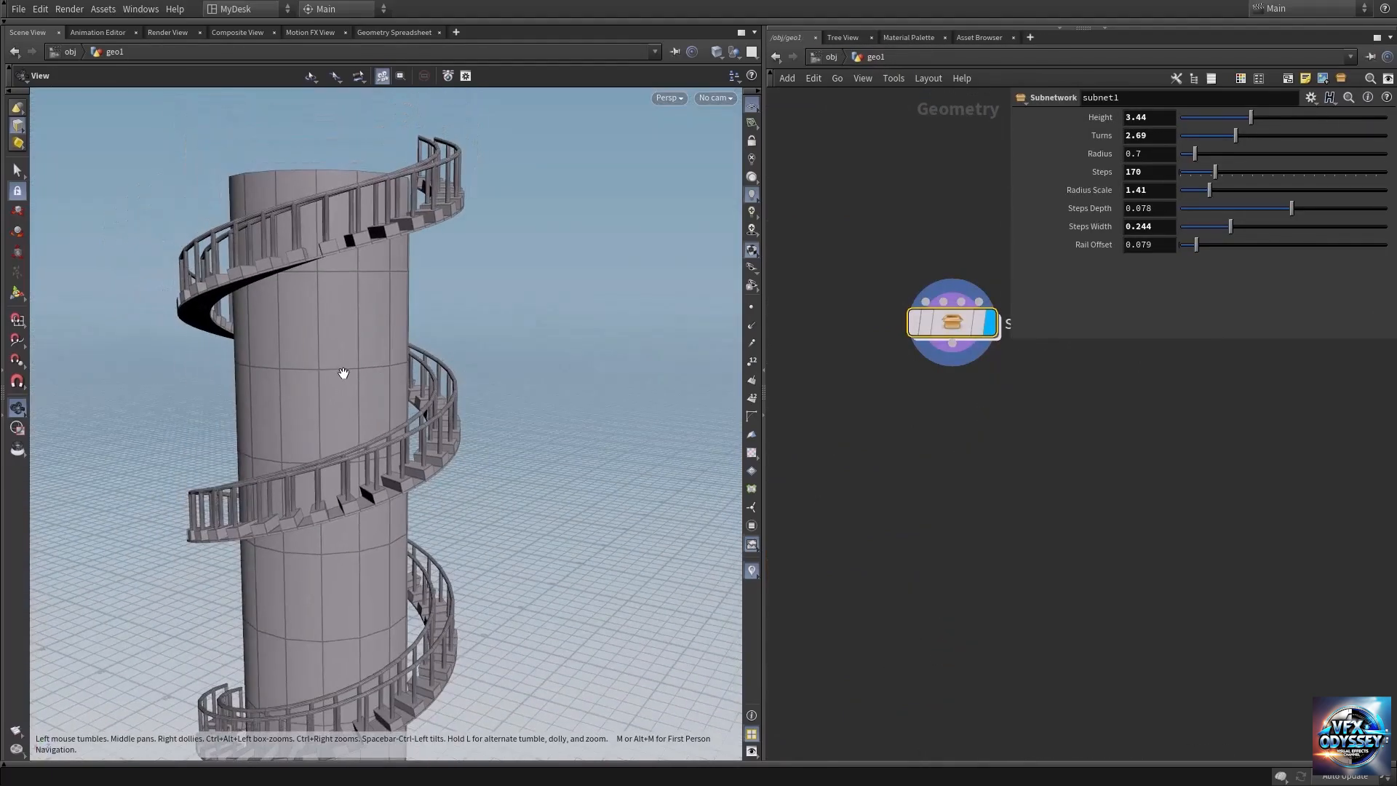
middle_drag(343, 374, 390, 346)
drag(390, 346, 396, 381)
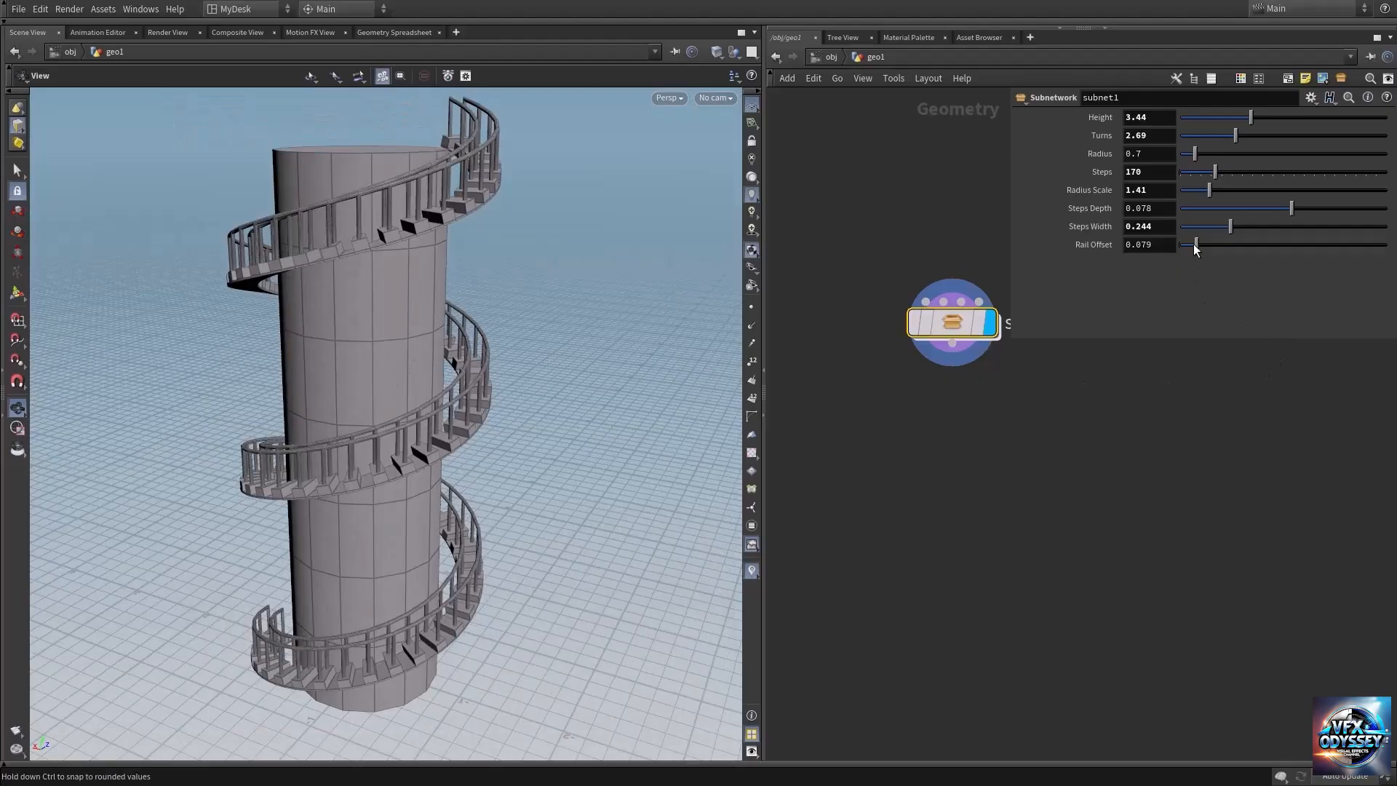
drag(1196, 245, 1224, 249)
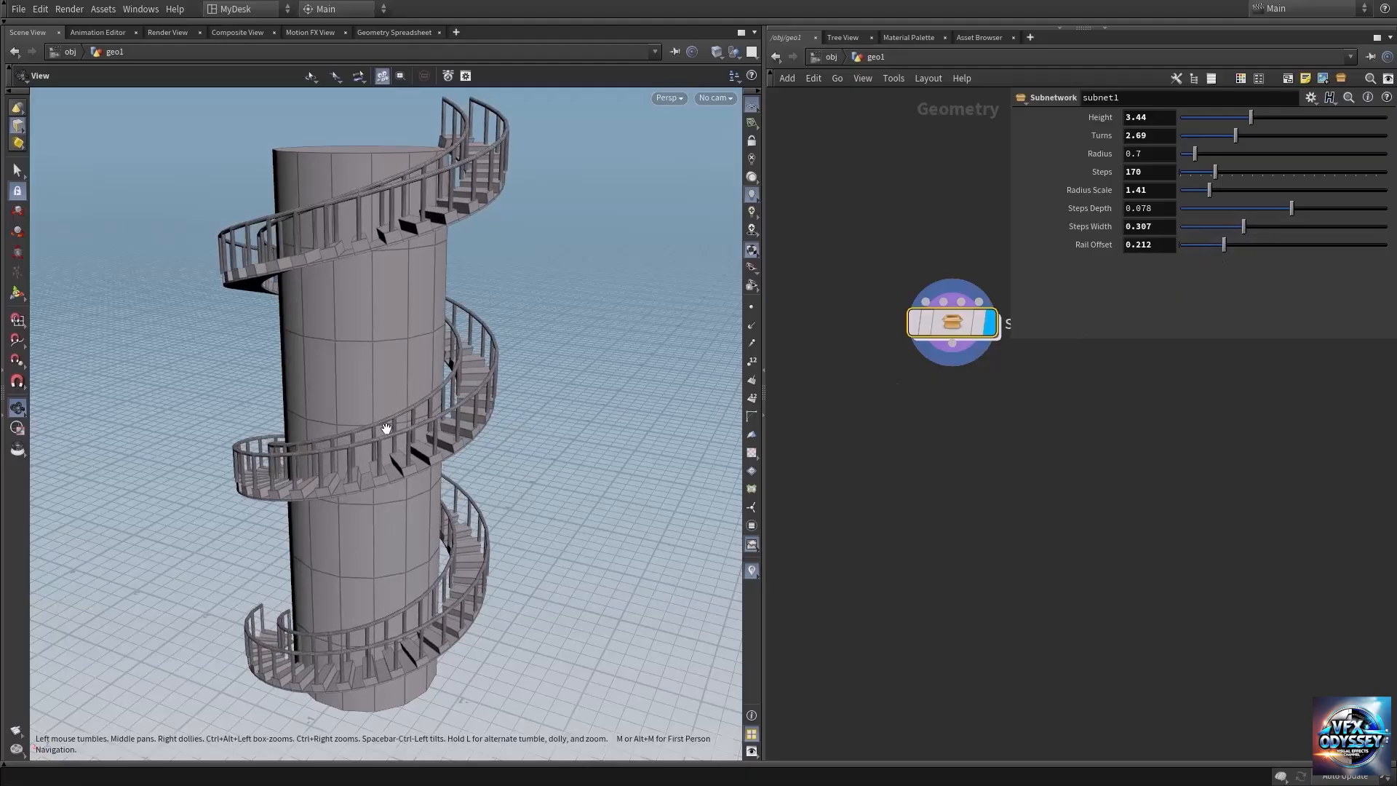
drag(481, 444, 421, 451)
Set subnet1's Steps Depth to 0.095, Steps to 213 and Radius to 0.99
drag(1292, 211, 1293, 216)
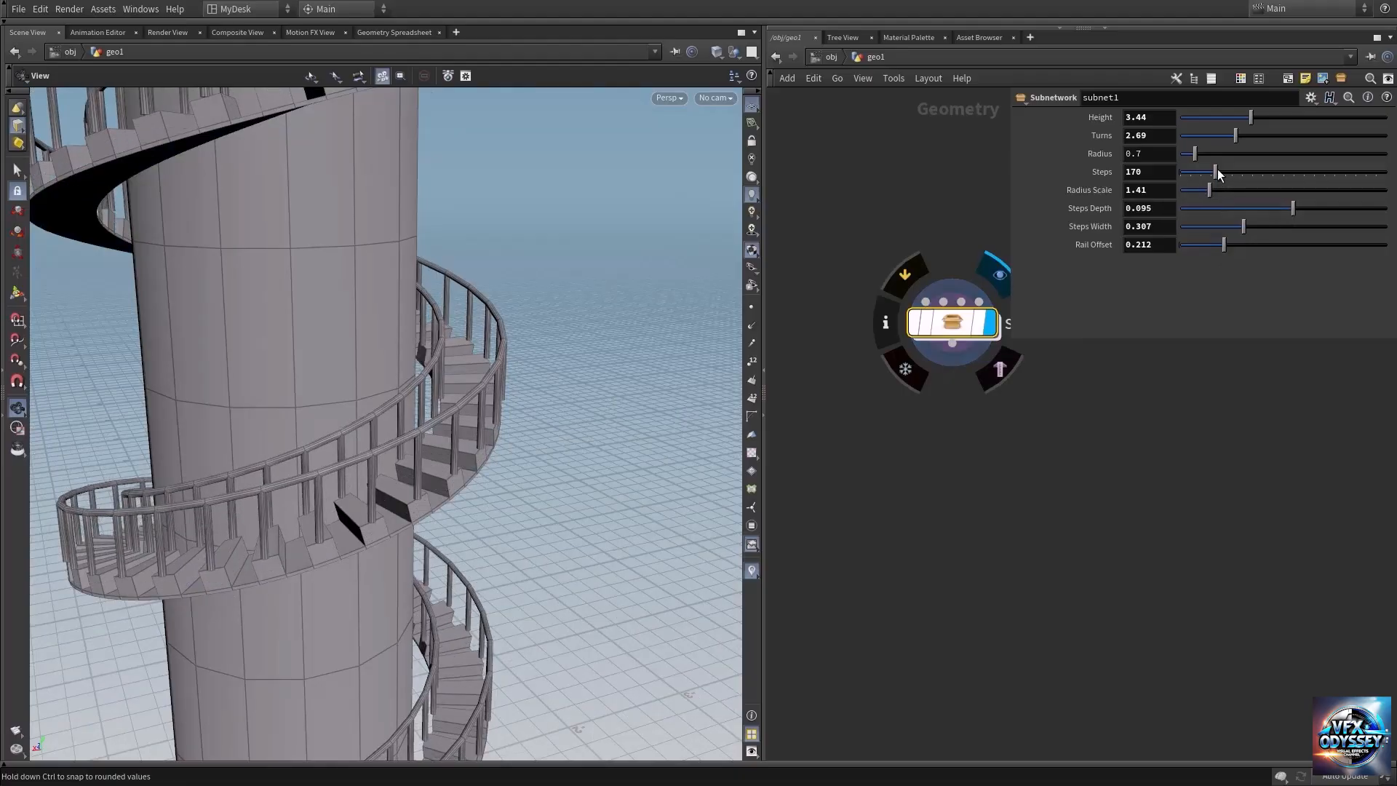
mouse_move(1217, 170)
mouse_down()
mouse_move(1240, 170)
mouse_move(1217, 171)
mouse_up()
mouse_move(1210, 185)
mouse_down()
mouse_move(1224, 187)
mouse_move(1201, 163)
mouse_up()
scroll(474, 288, down, 6)
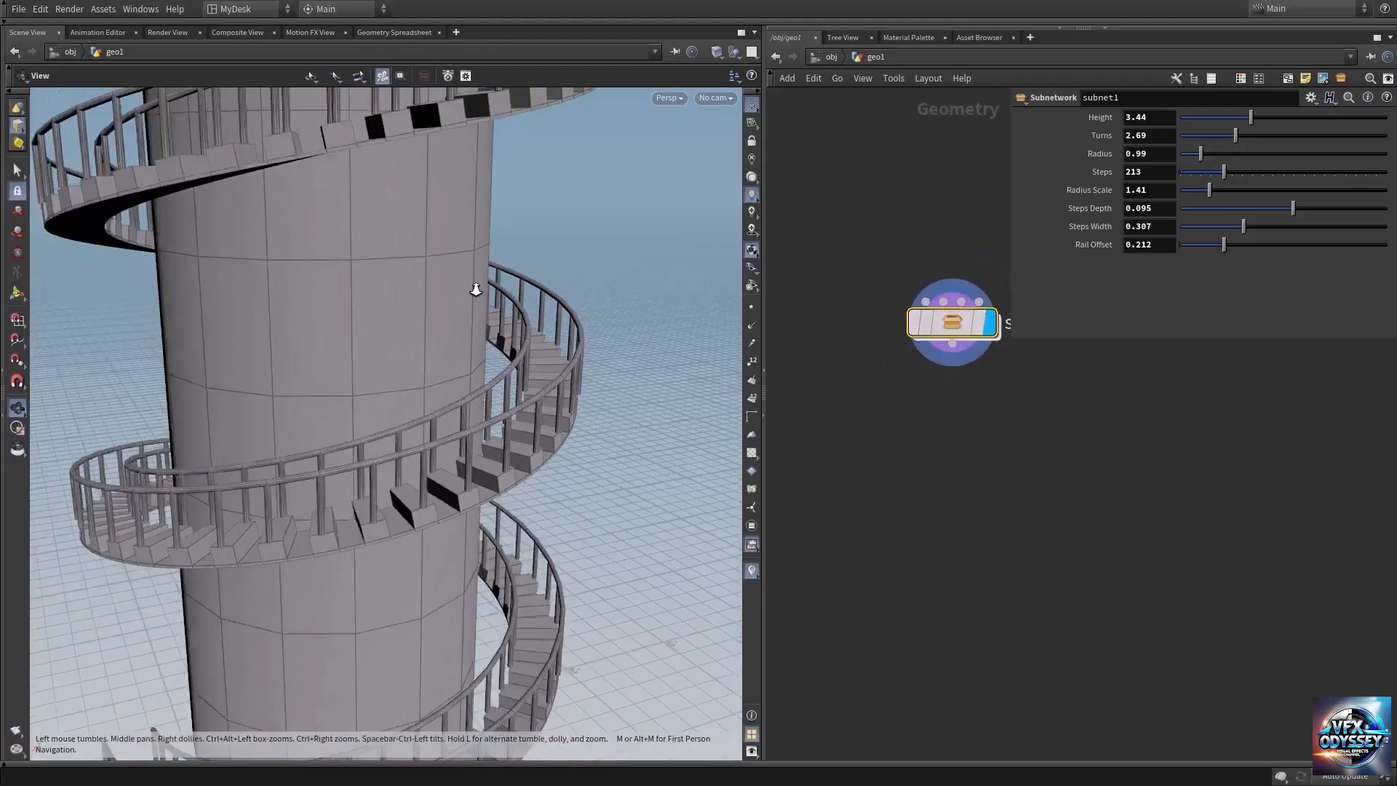
drag(510, 308, 571, 365)
Rename the subnet1 node to Procedural_Staircase and move it slightly down in the network
middle_drag(1118, 474, 1048, 531)
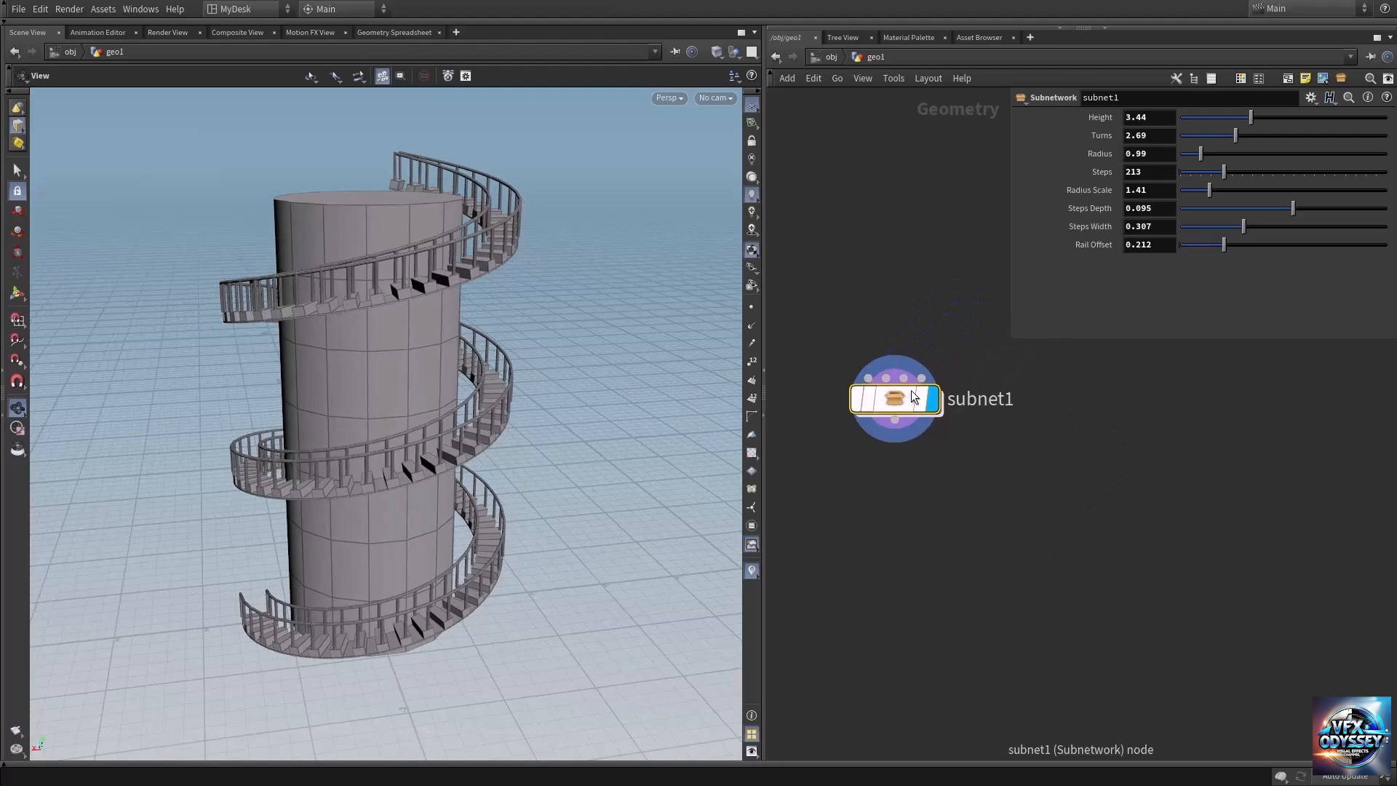
double_click(1023, 407)
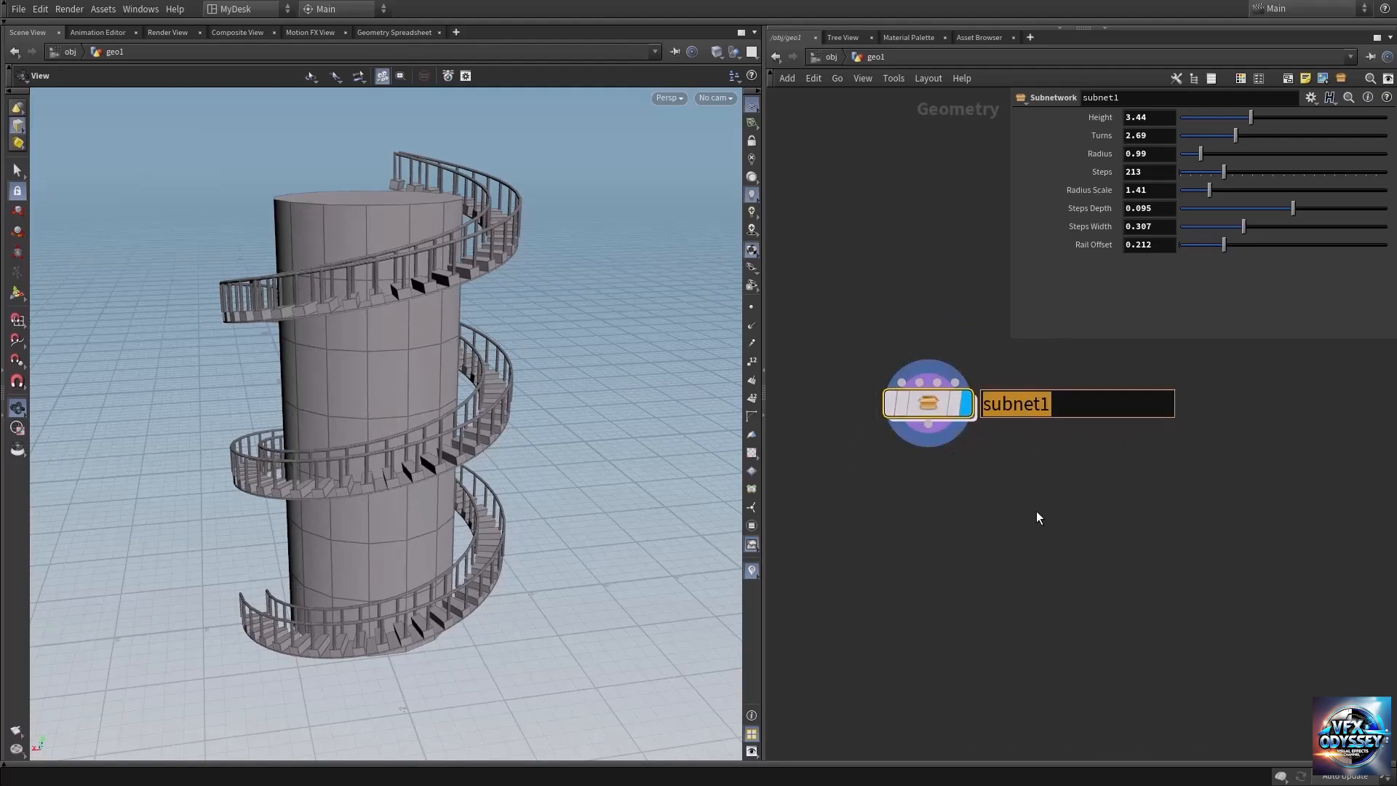
text(Procedural)
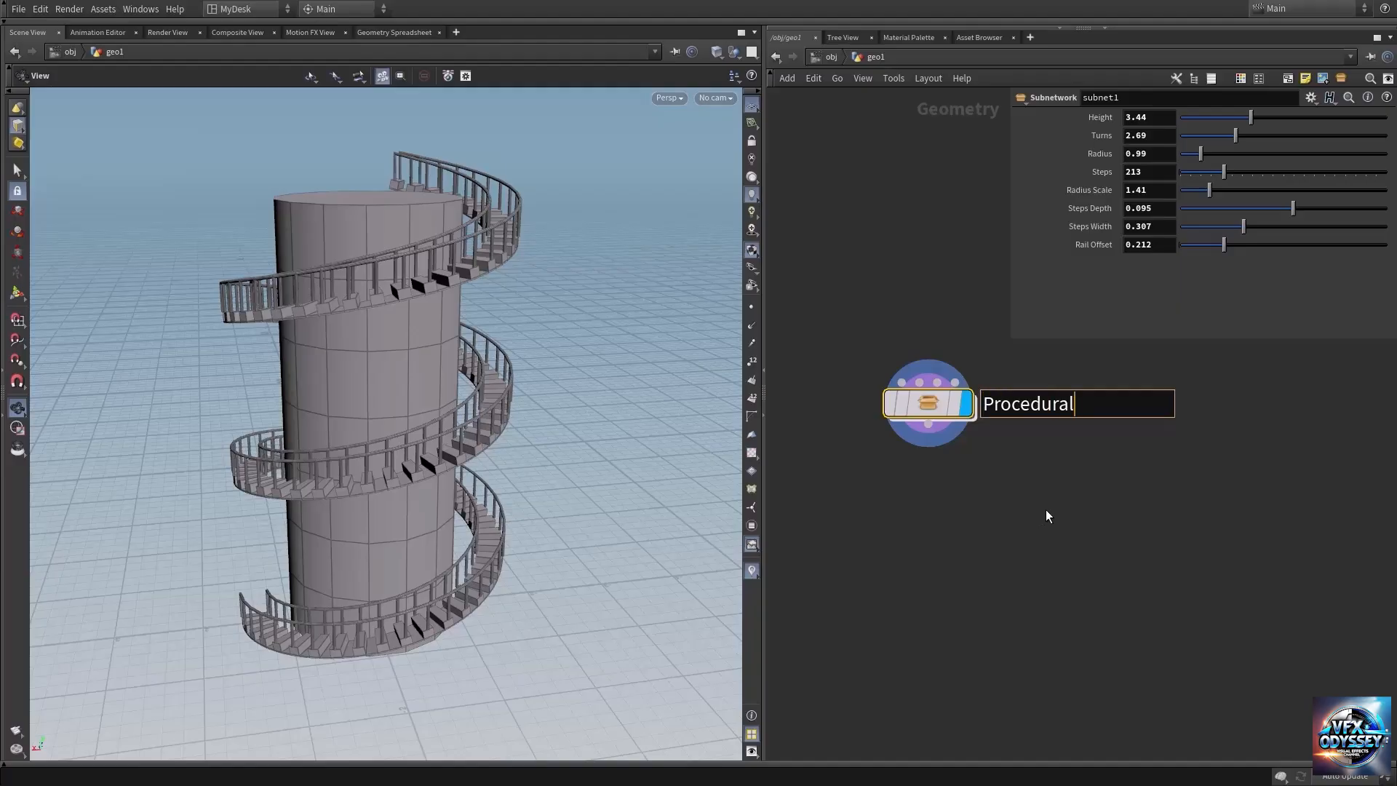
text(_Staircase)
key(Return)
mouse_move(925, 412)
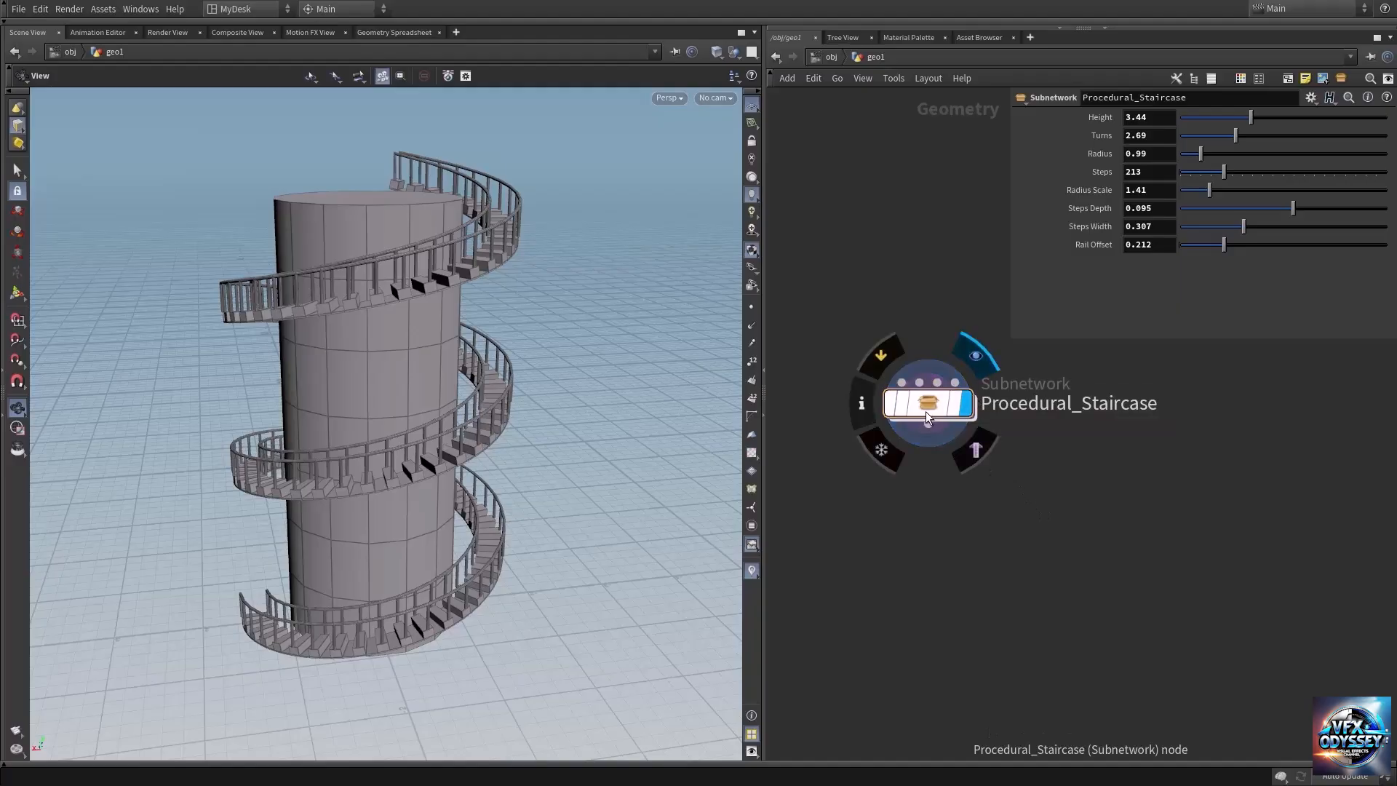
drag(927, 409, 919, 440)
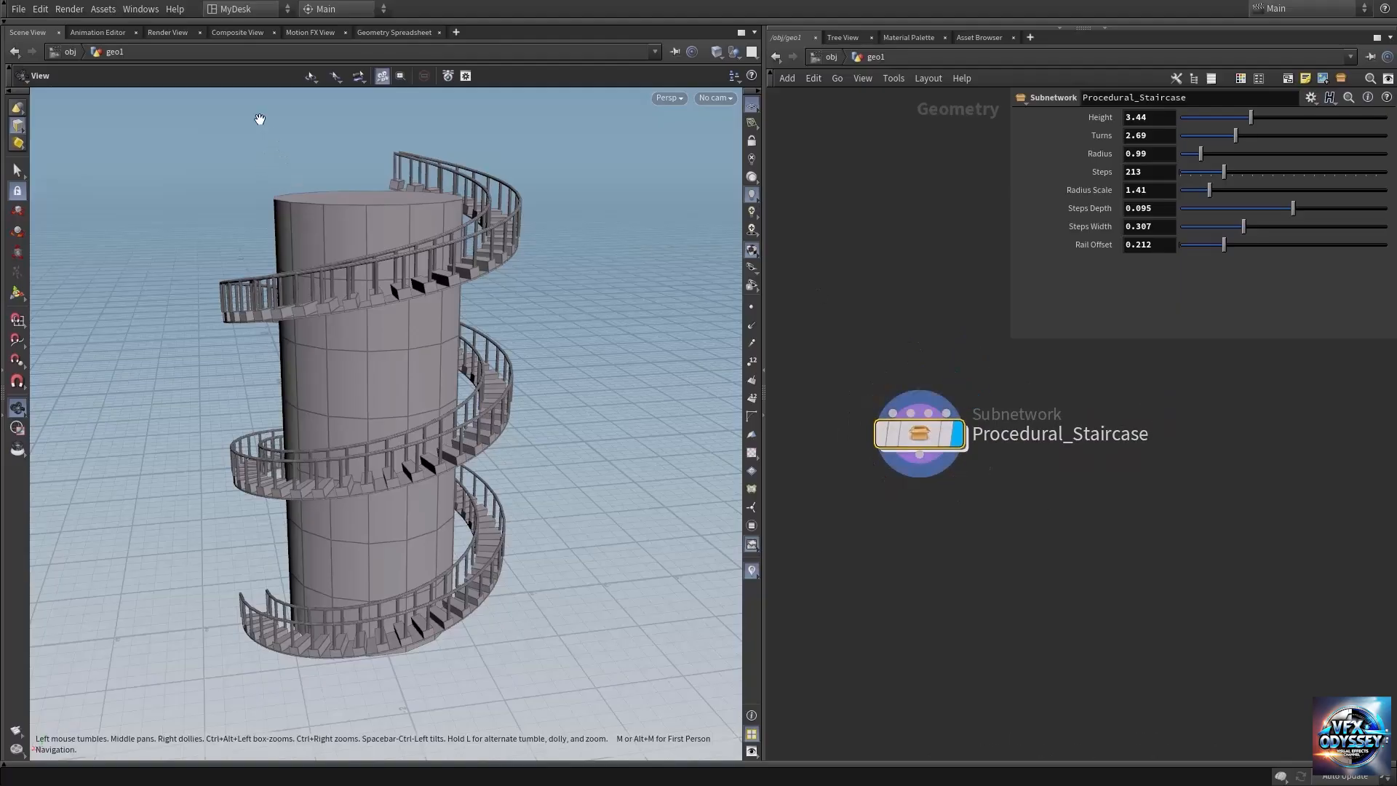
Start a new digital asset from the Procedural_Staircase node and set its operator name to Procedural_staircase
click(103, 9)
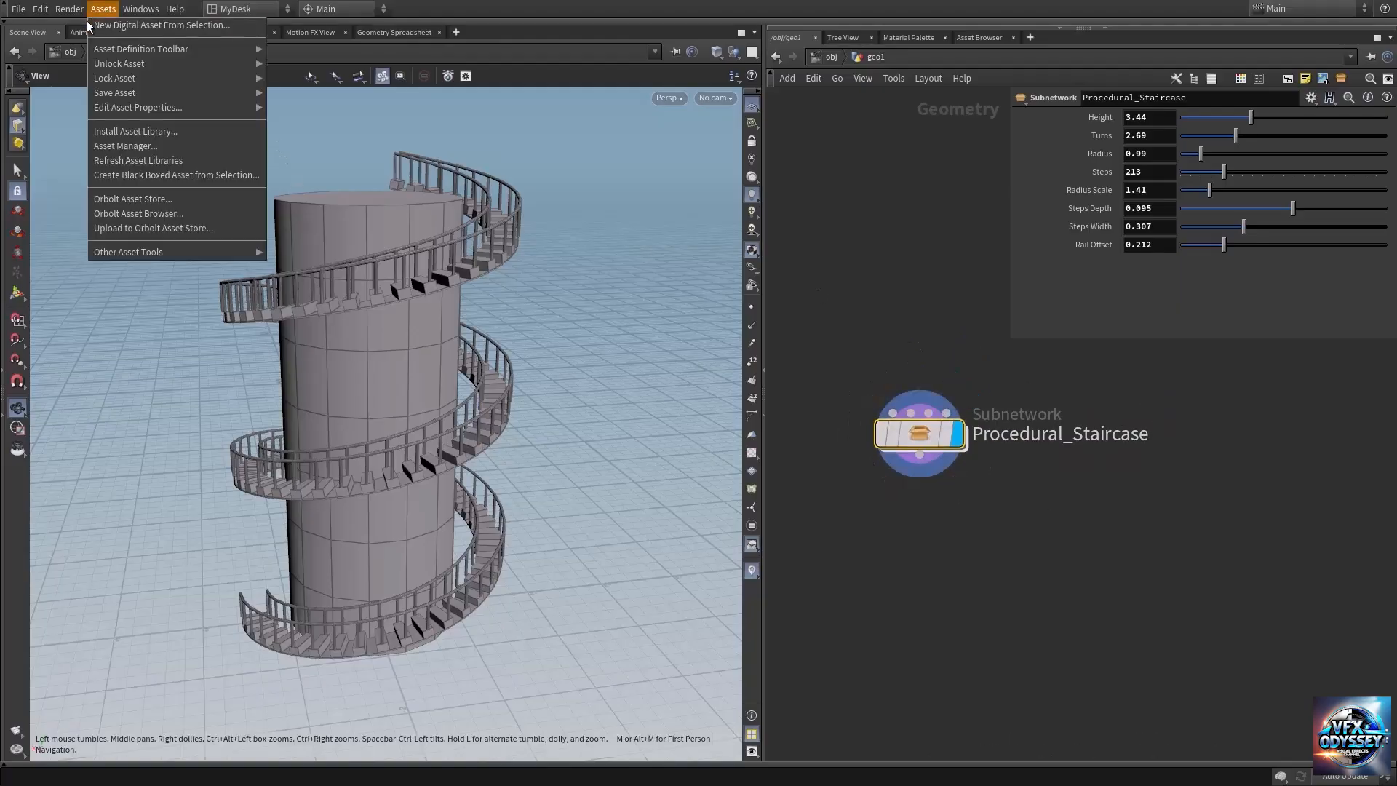
click(145, 28)
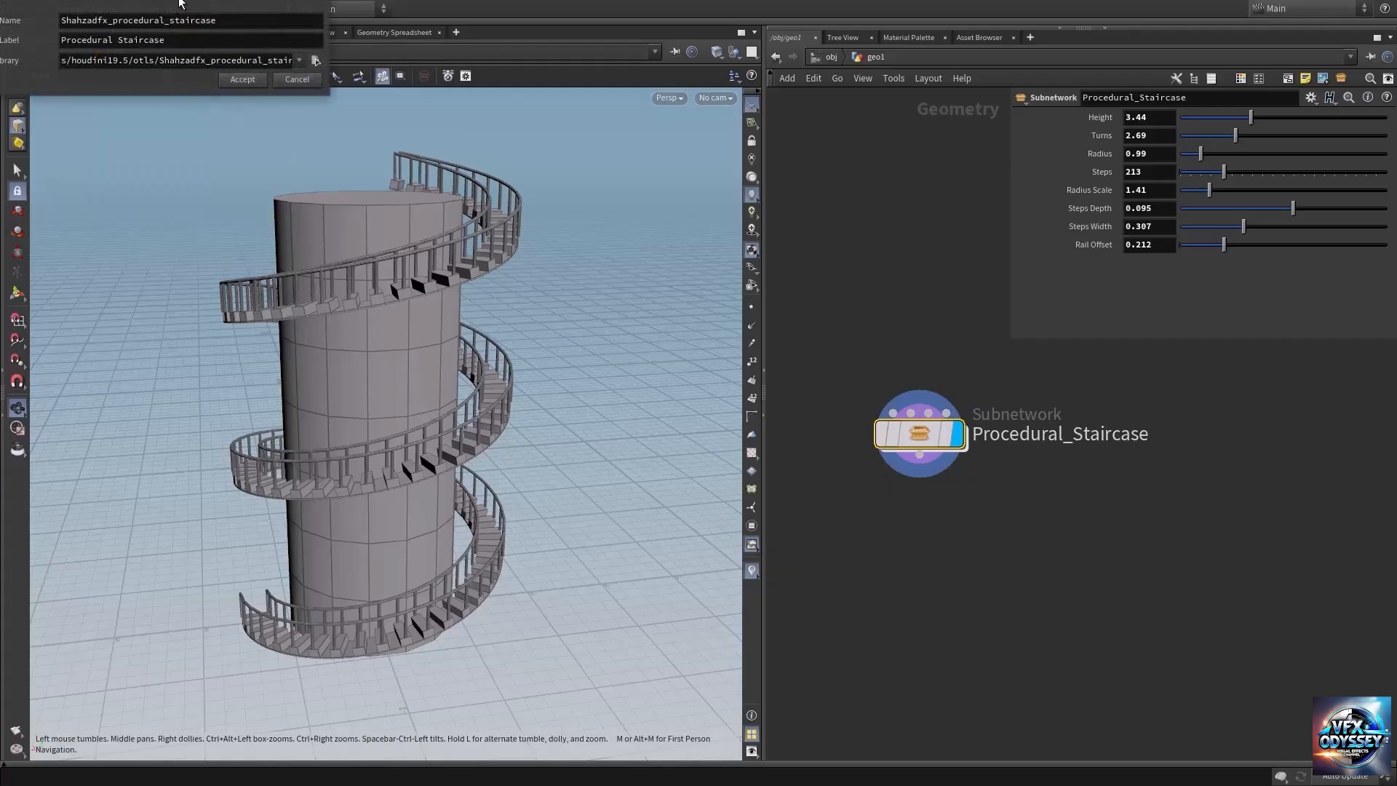
drag(304, 203, 521, 285)
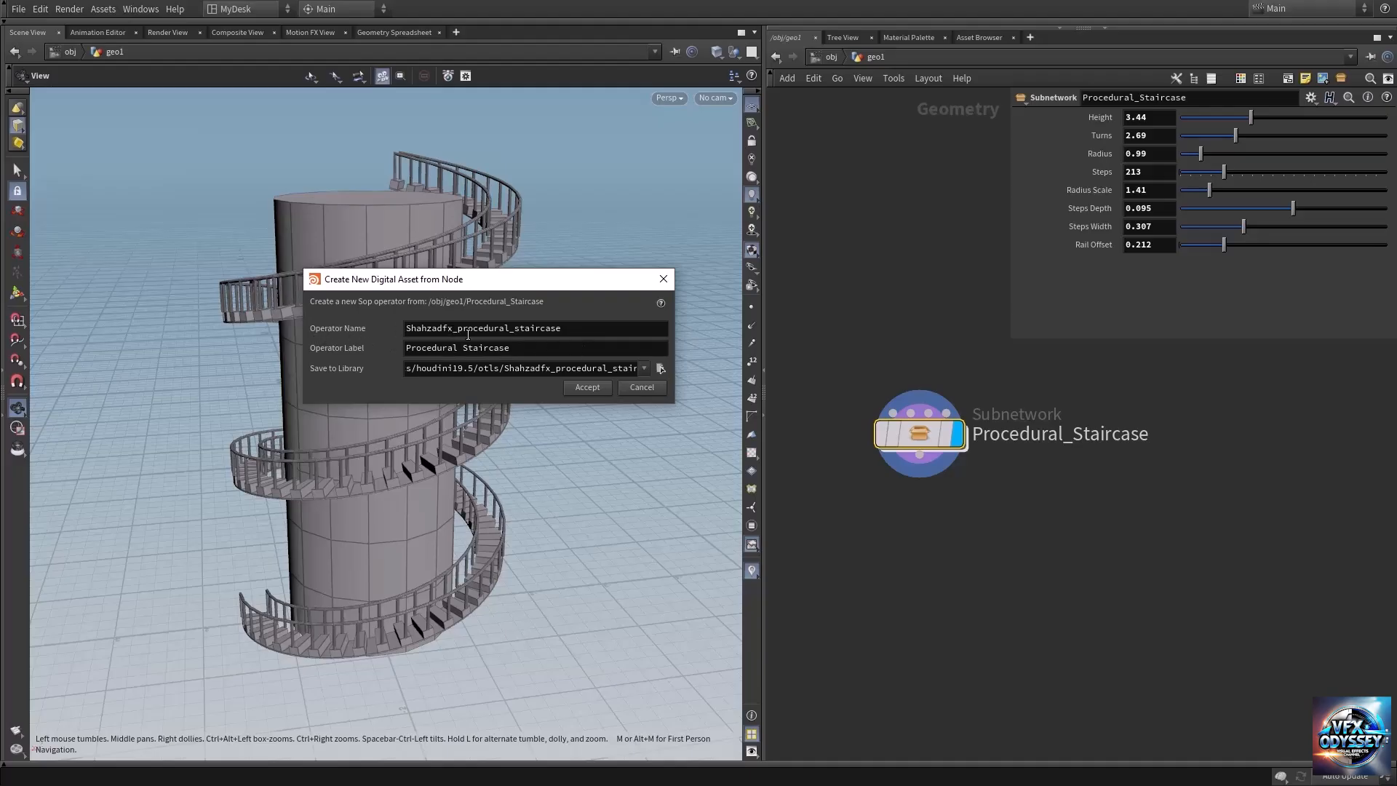
drag(463, 328, 362, 329)
text(p)
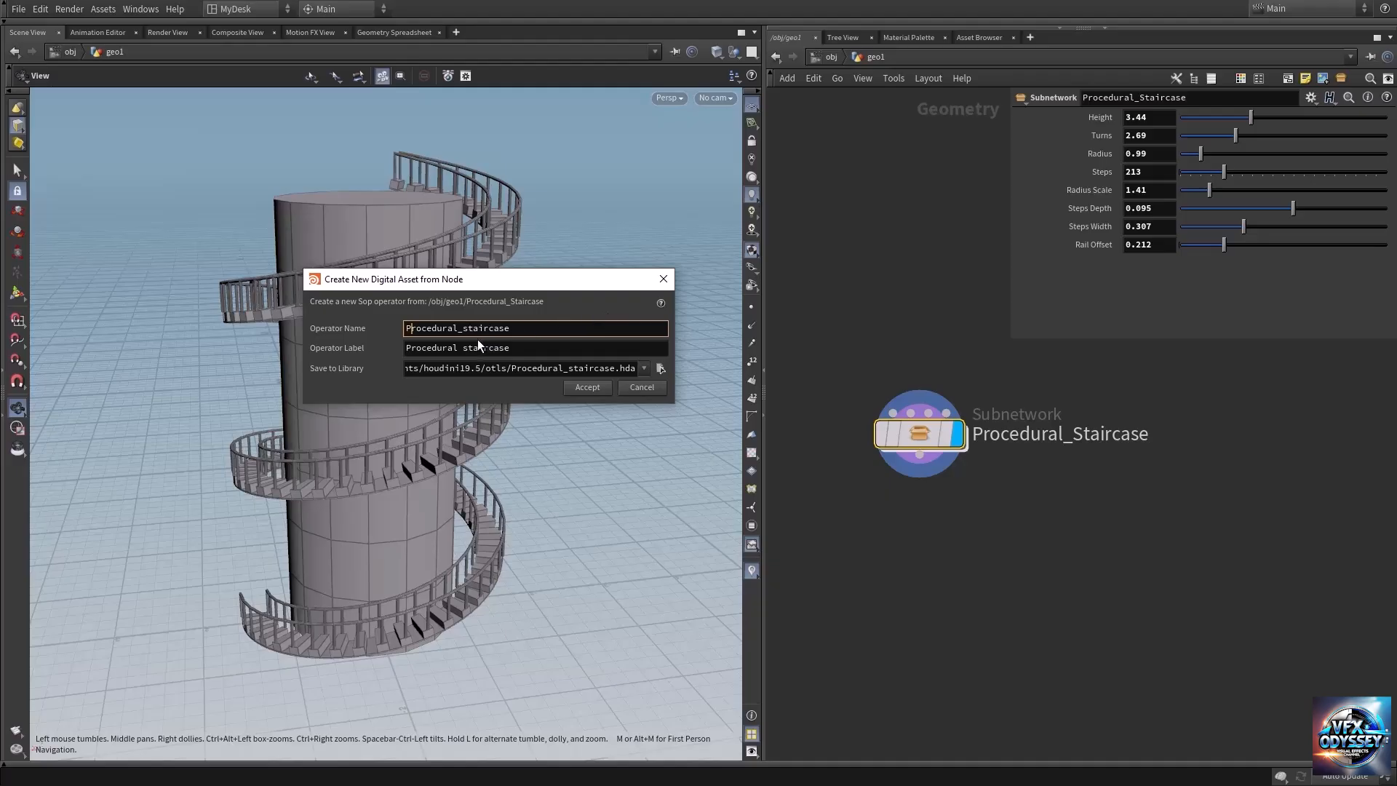
Capitalize the second word of the operator label so it reads Procedural Staircase, and shift the asset creation window
click(423, 350)
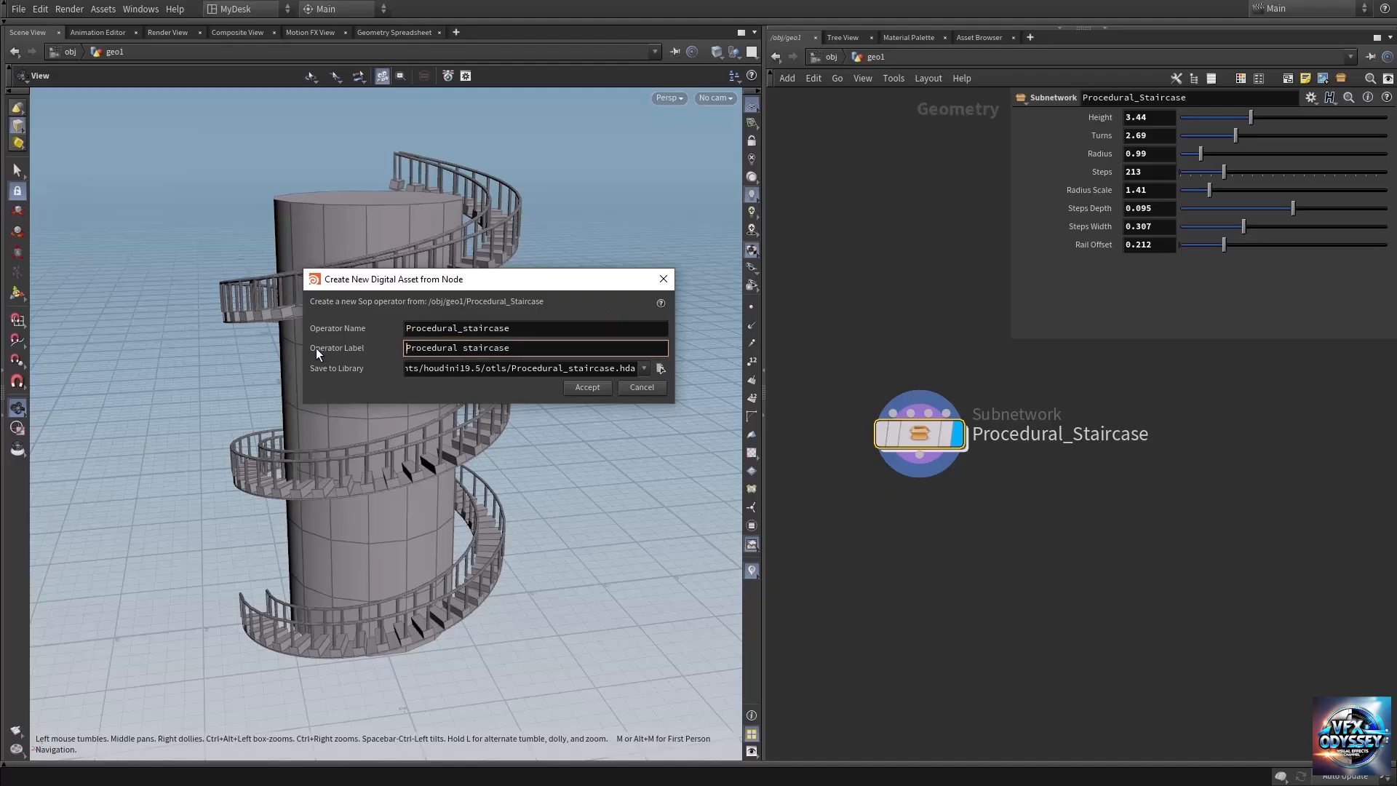
click(466, 350)
key(BackSpace)
text(S)
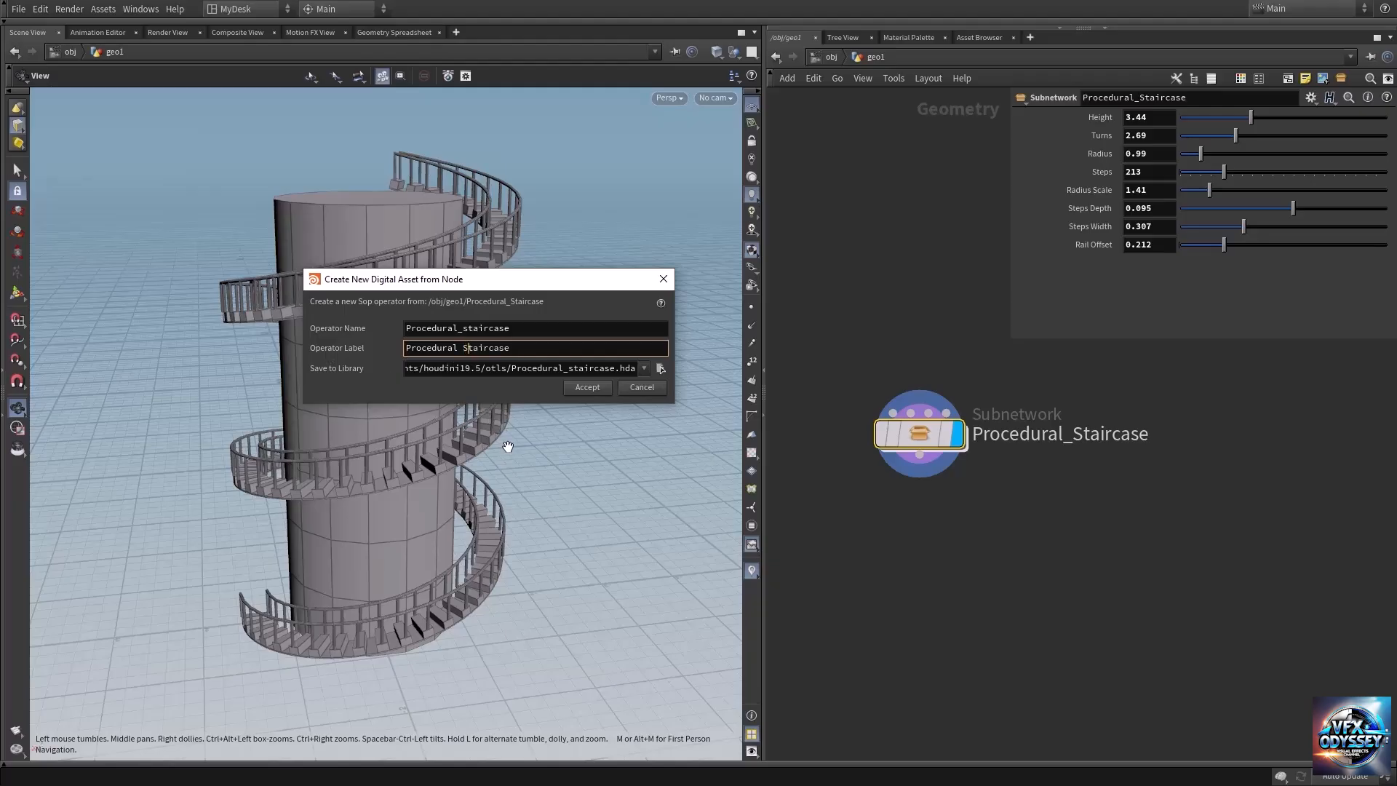
click(541, 342)
drag(570, 281, 535, 252)
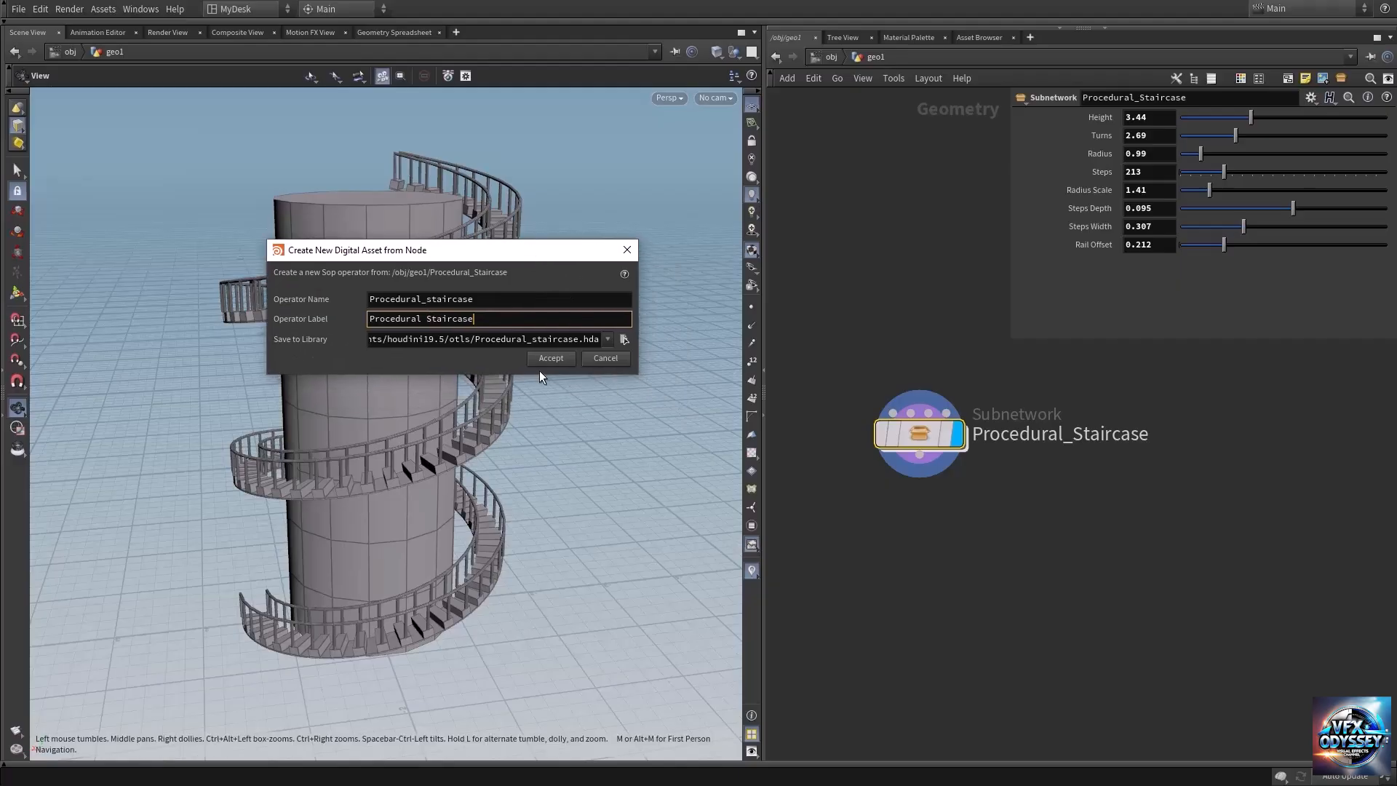
Set the asset's library file to $HIP/Procedural_staircase.hda and accept the creation of the digital asset
click(624, 339)
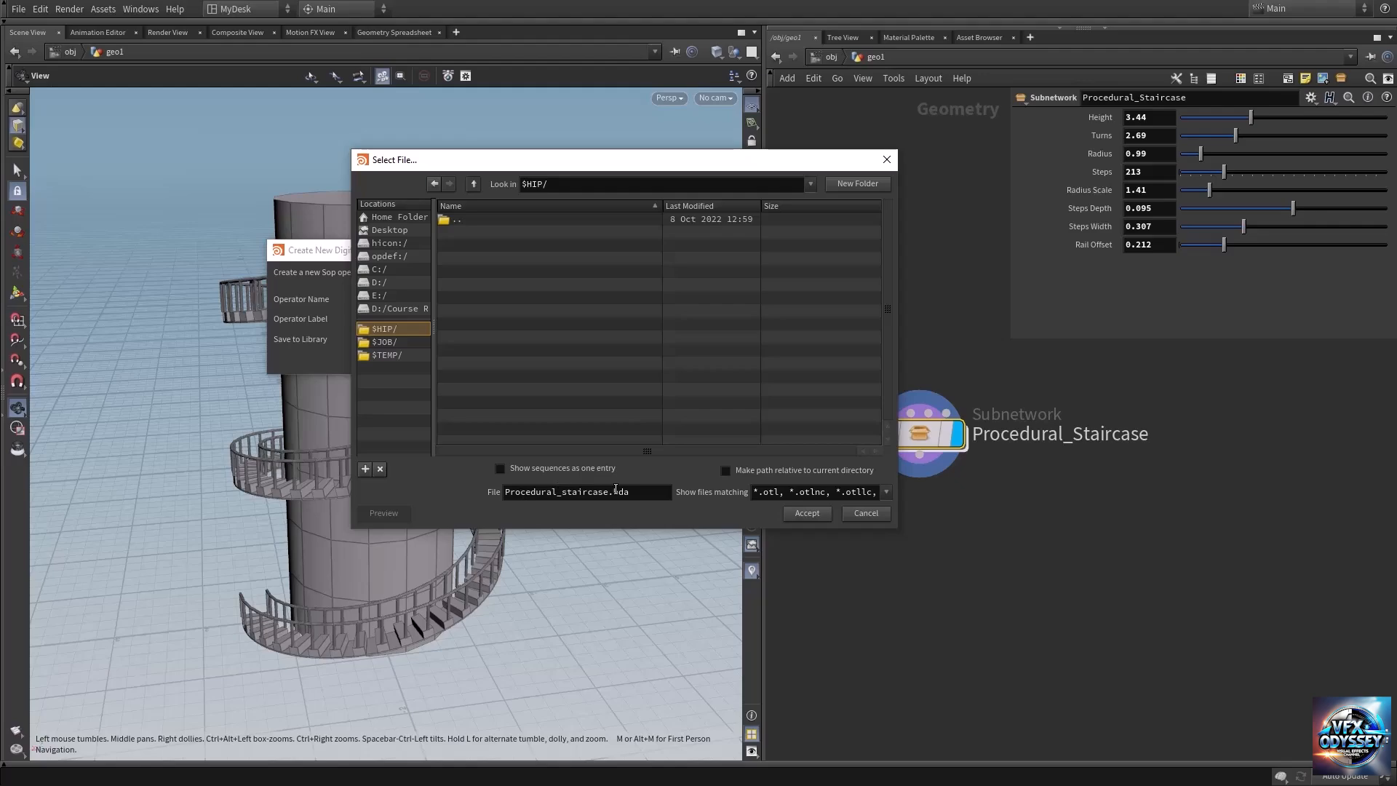
click(807, 513)
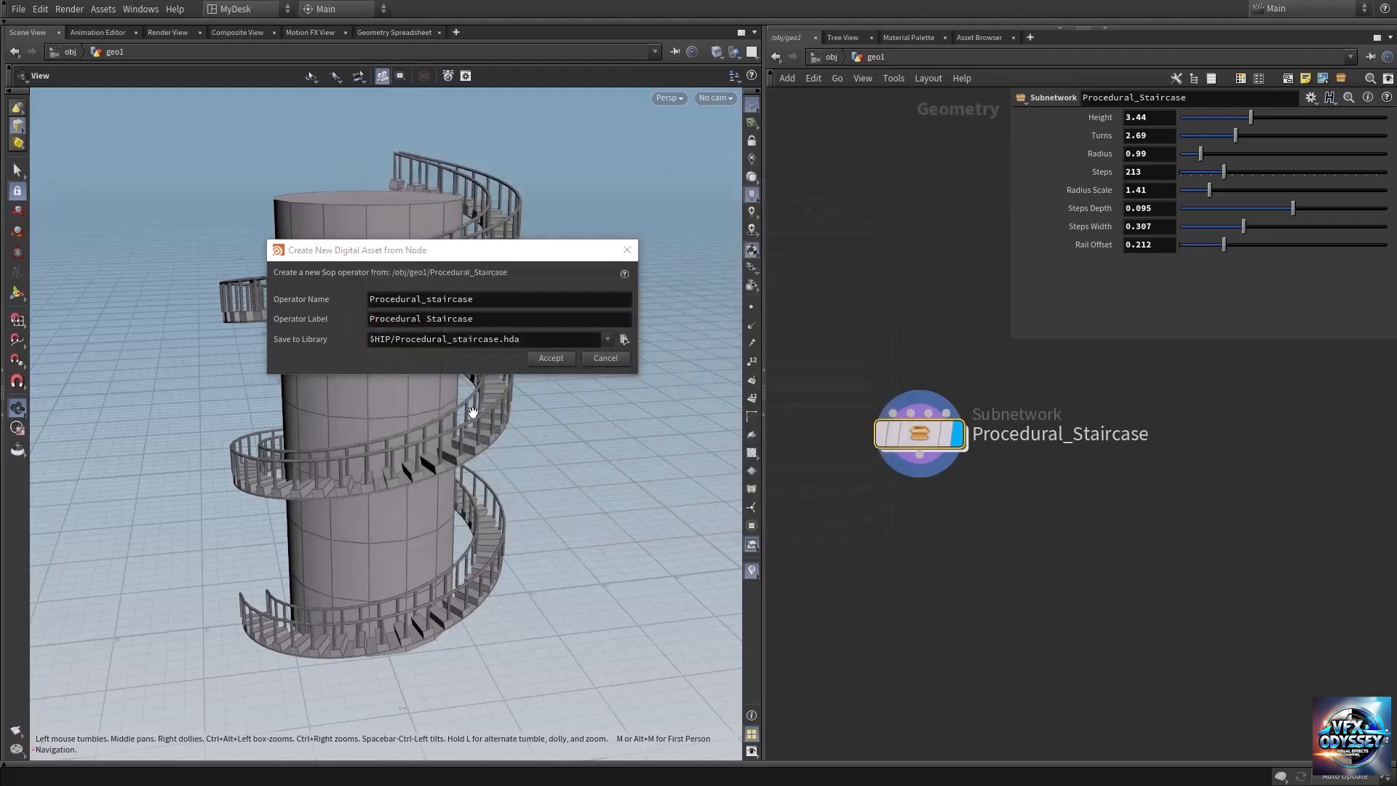
click(551, 355)
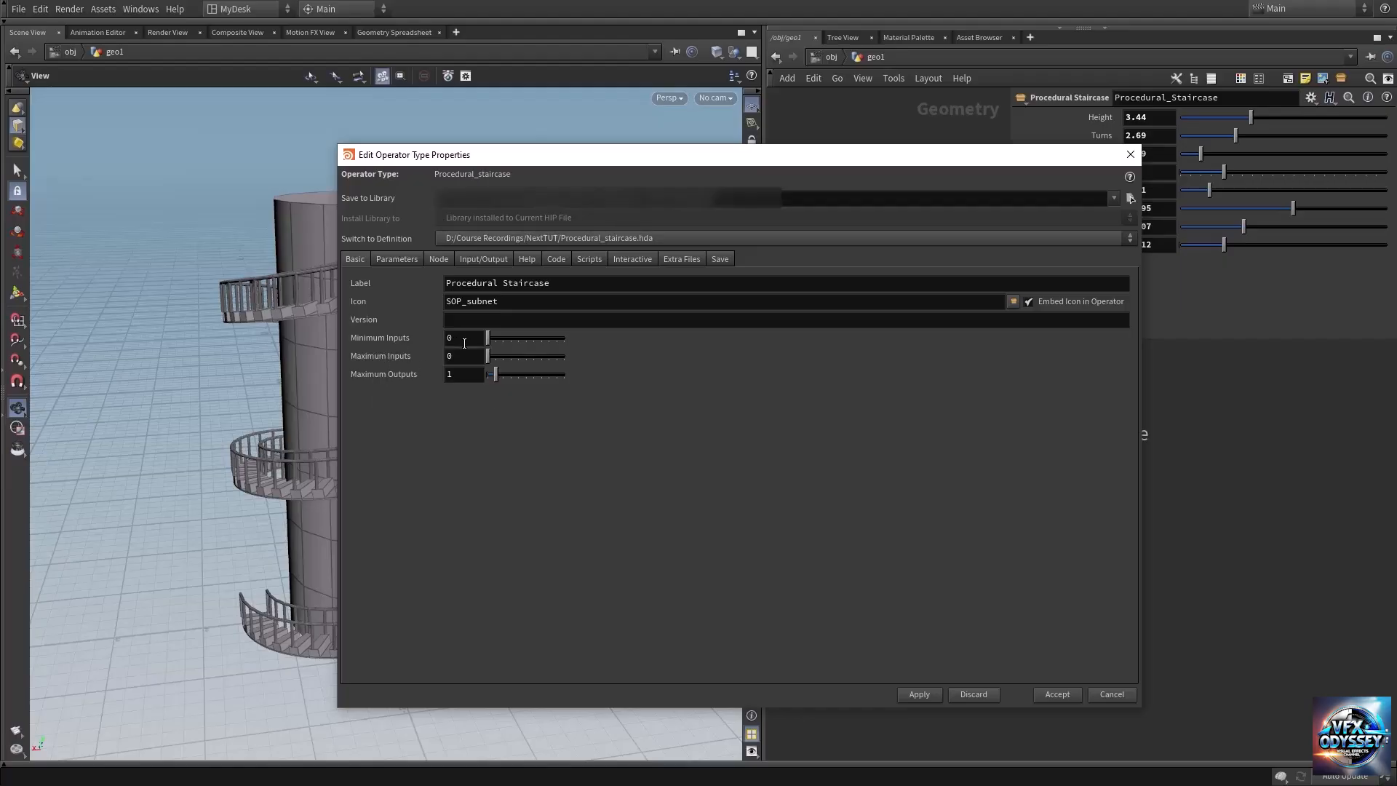
Move the Edit Operator Type Properties window aside to check the Procedural_Staircase node and shift the node slightly
drag(853, 162, 507, 184)
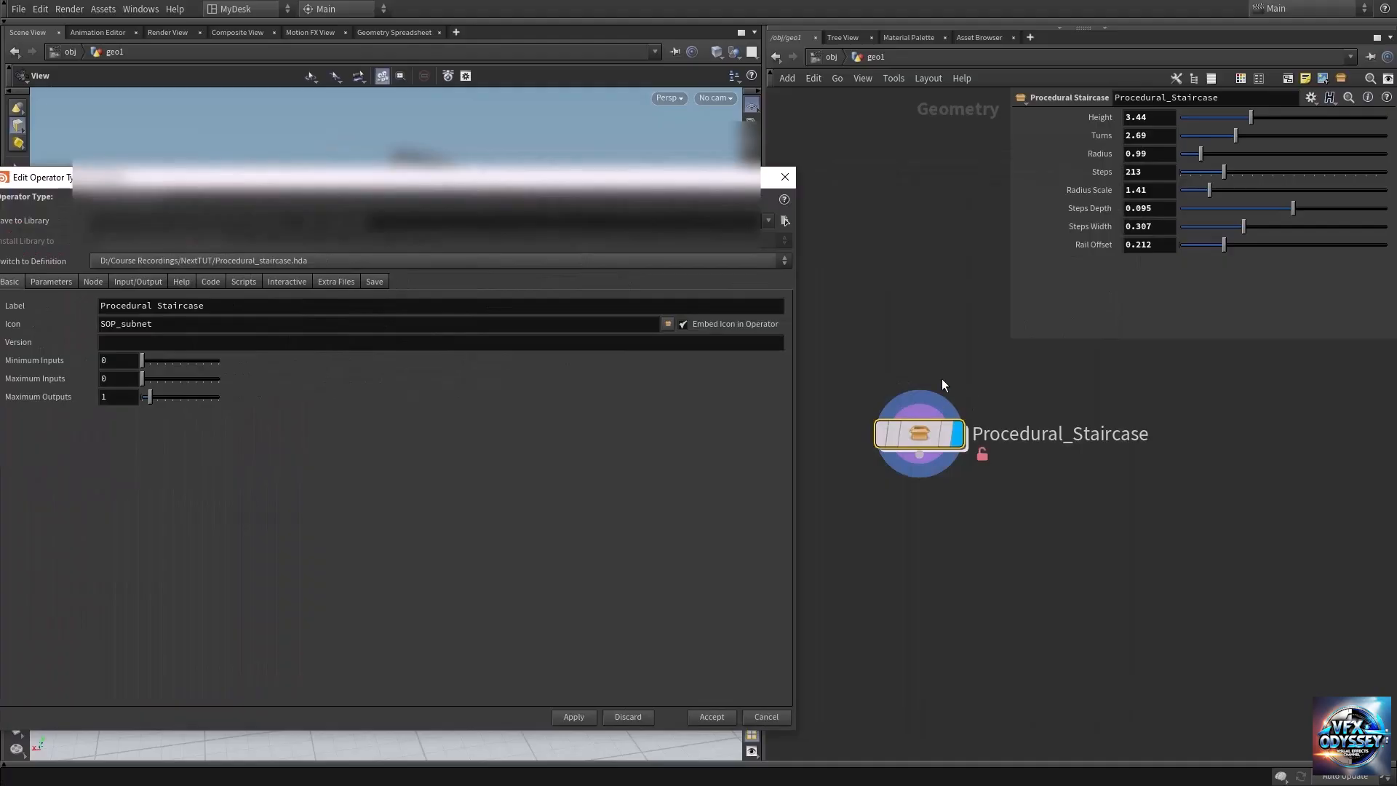
drag(915, 409, 953, 408)
drag(532, 177, 706, 132)
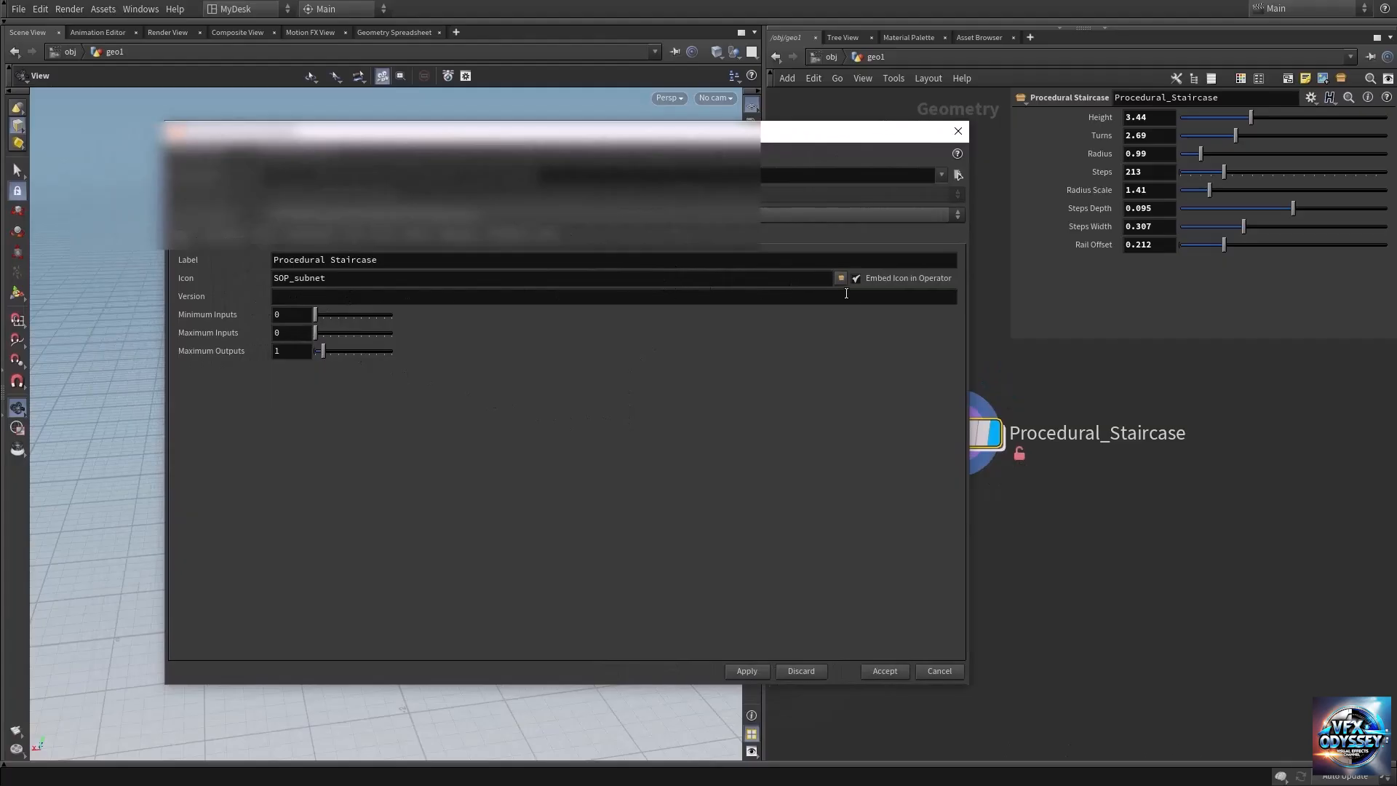
click(791, 278)
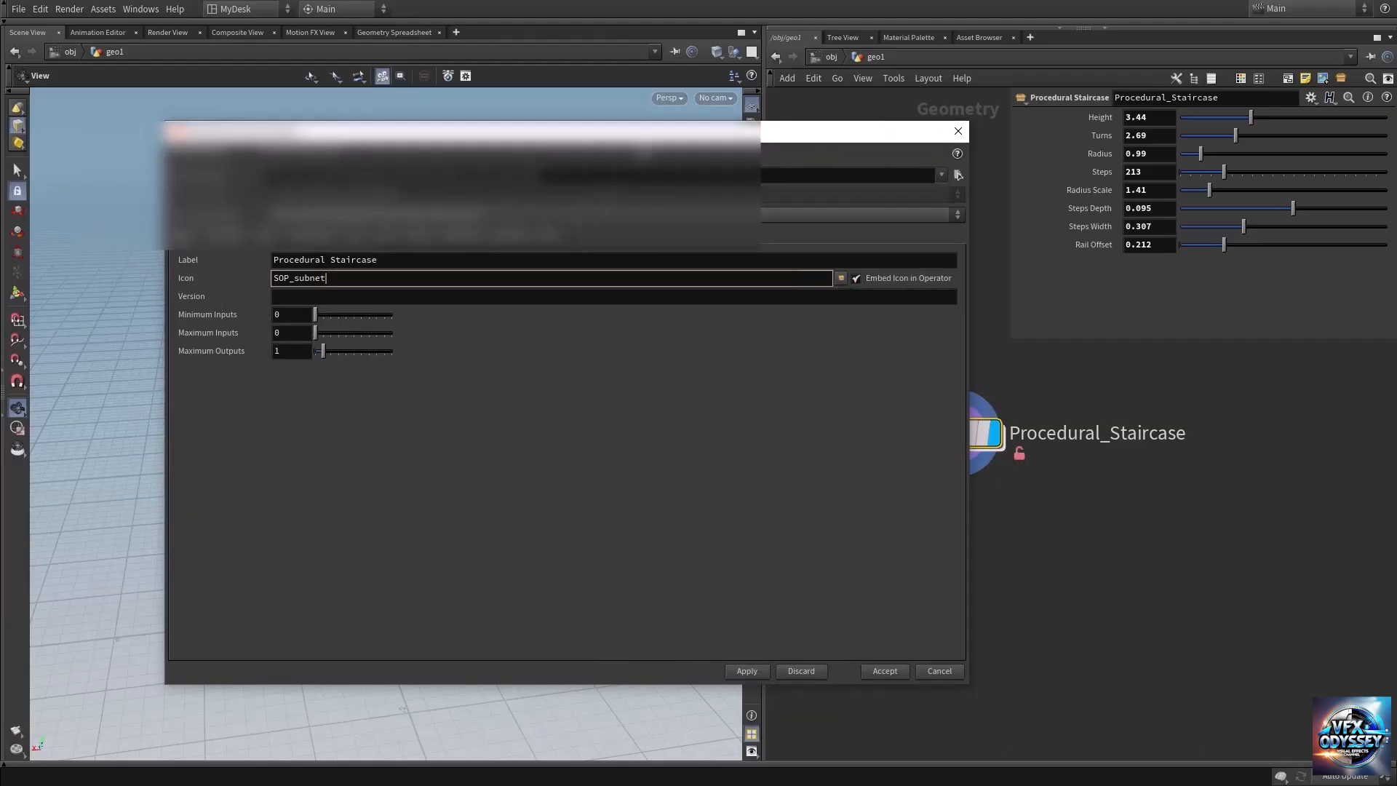
drag(637, 139, 665, 133)
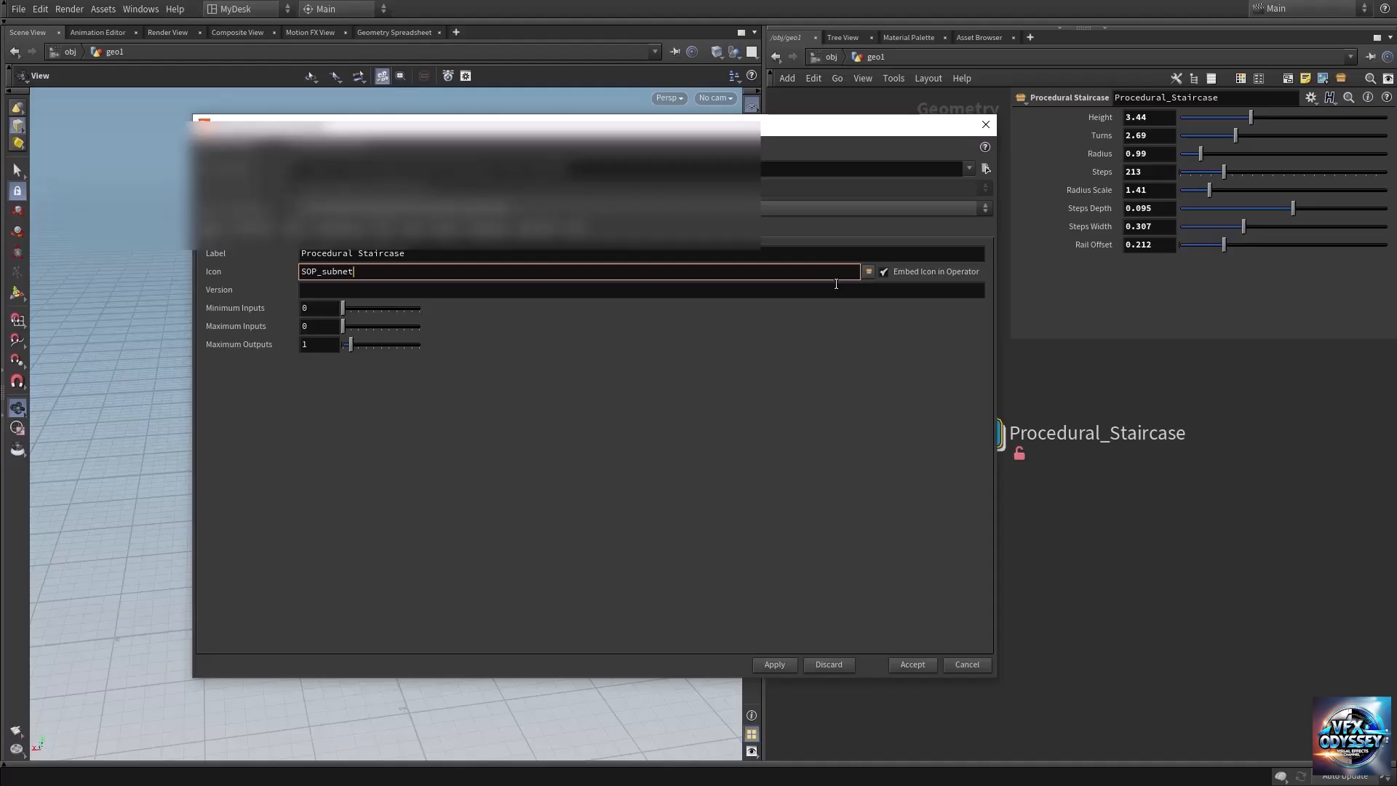
click(869, 272)
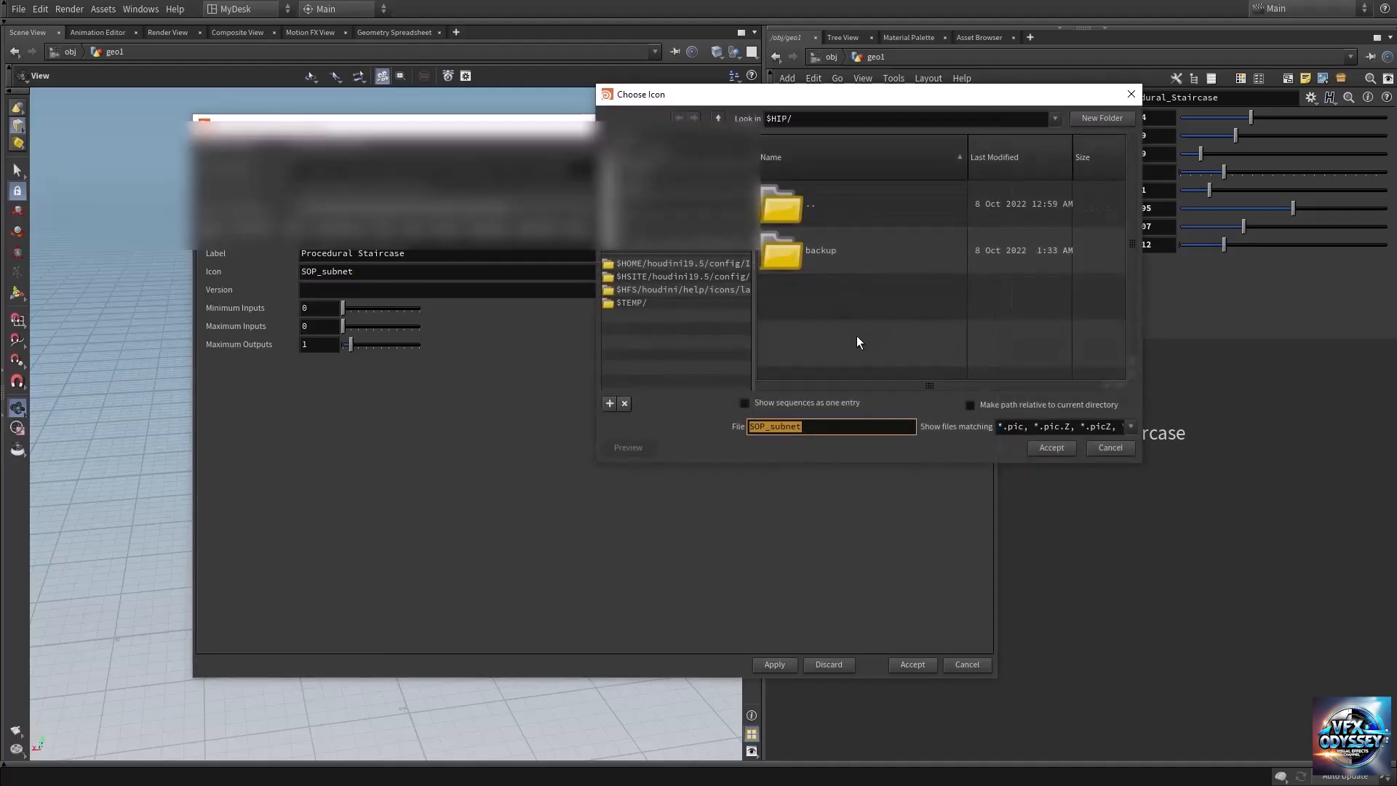
key(Escape)
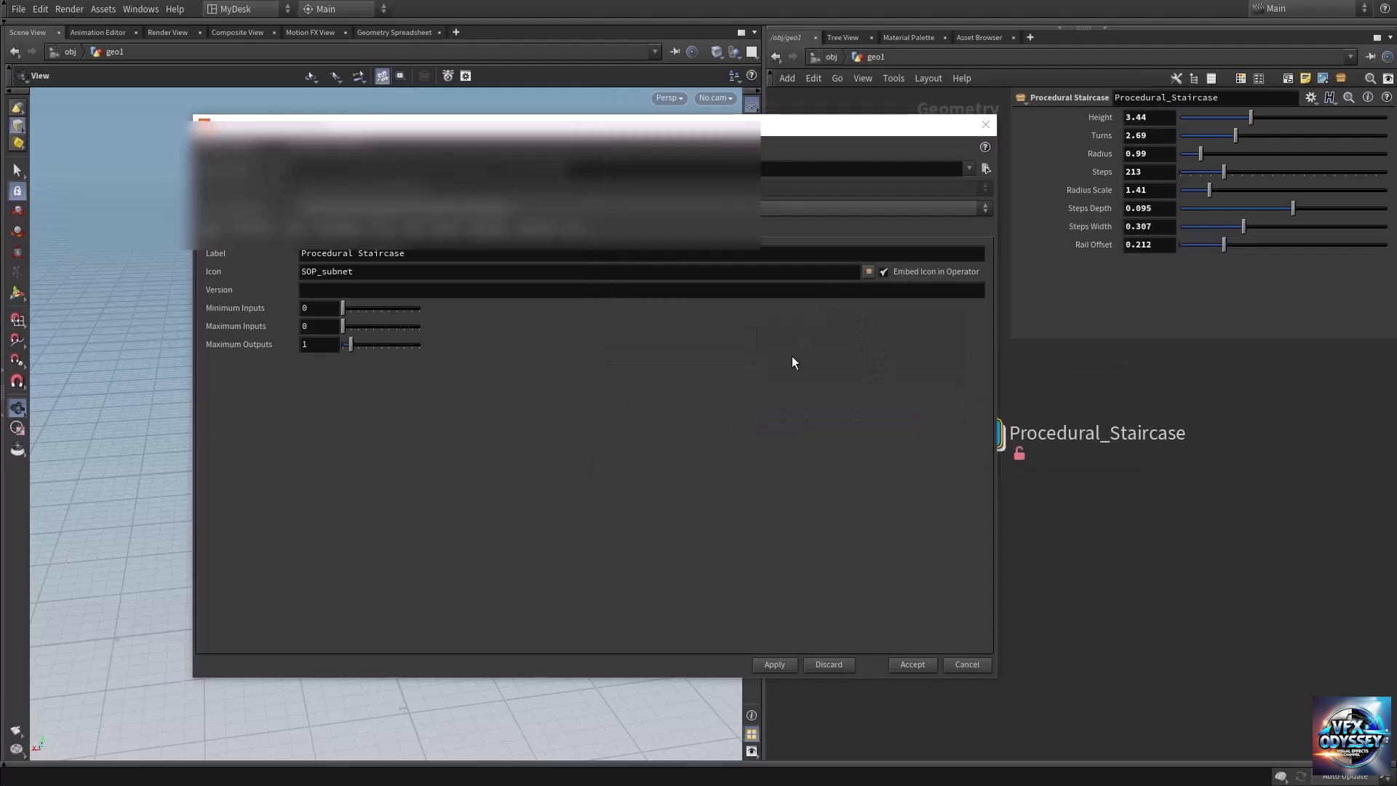
Apply and accept the operator type properties of the Procedural Staircase asset
click(777, 665)
click(900, 664)
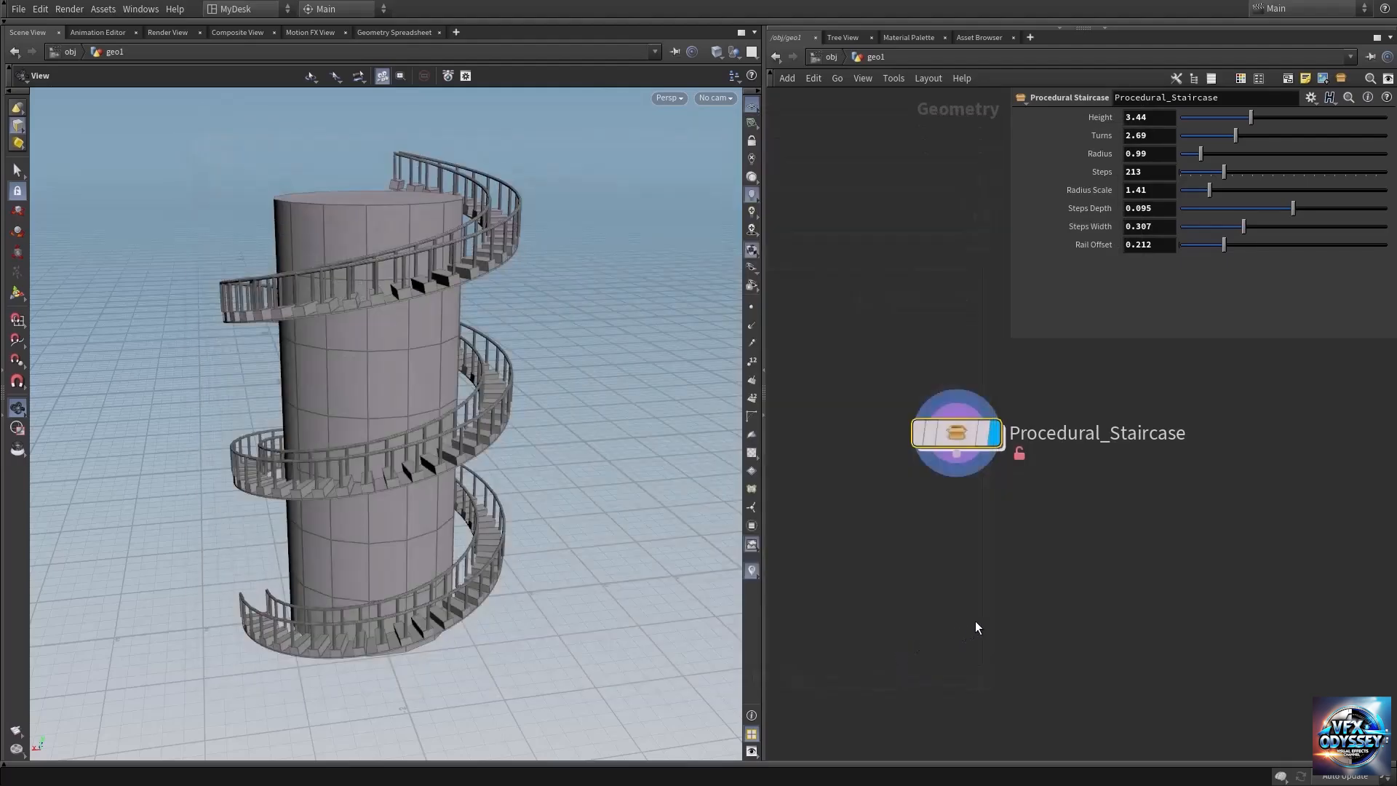
Add a Procedural Staircase asset node to the geometry network and make it the displayed node
key(Tab)
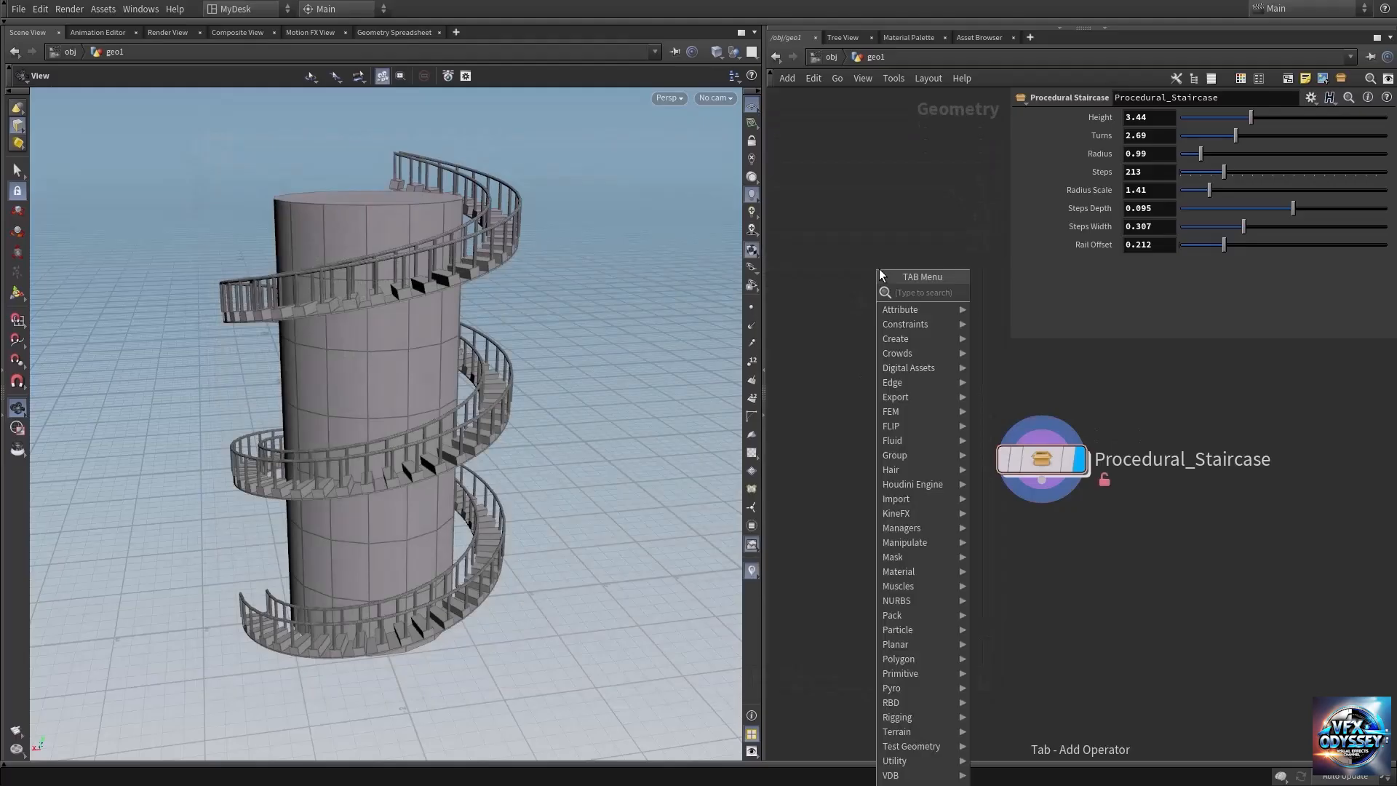
text(pro)
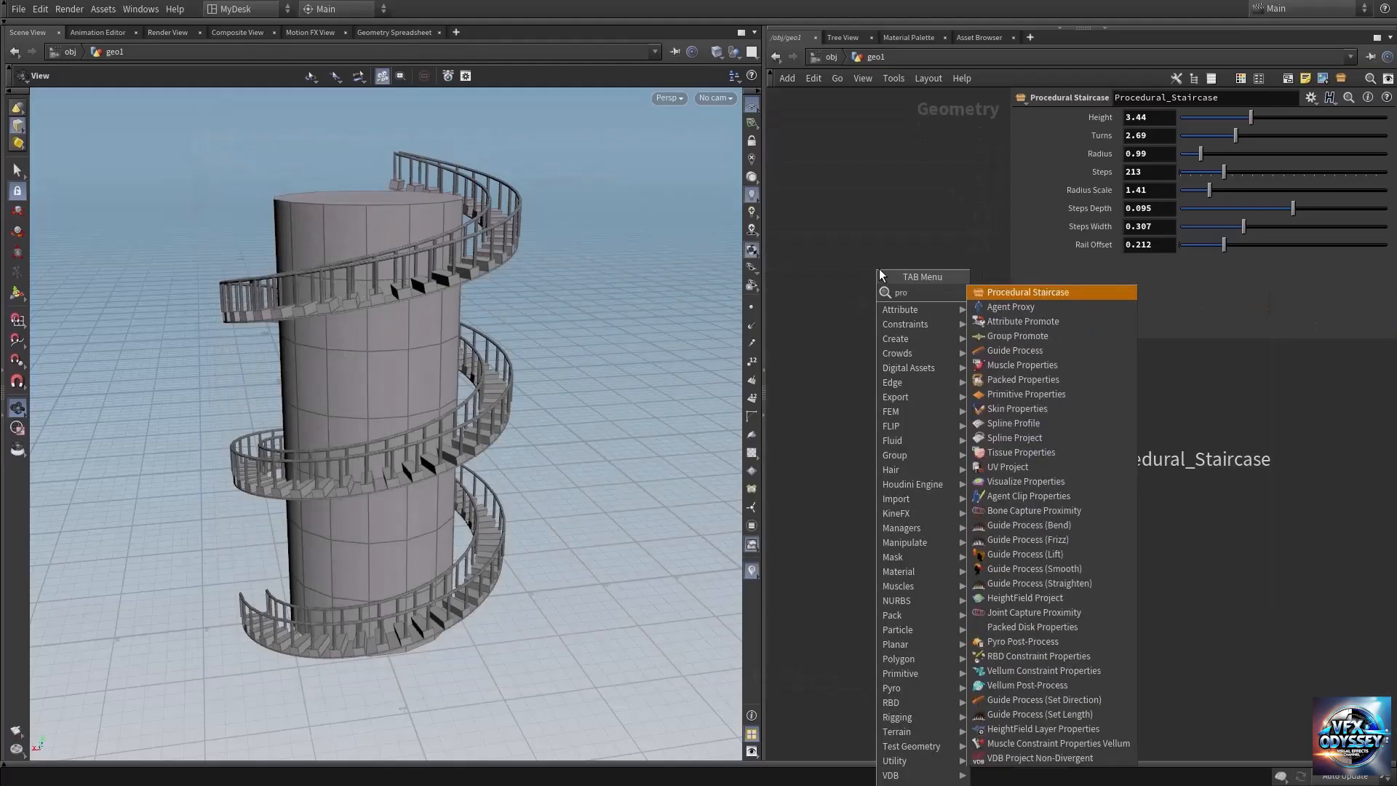
click(1020, 291)
click(857, 313)
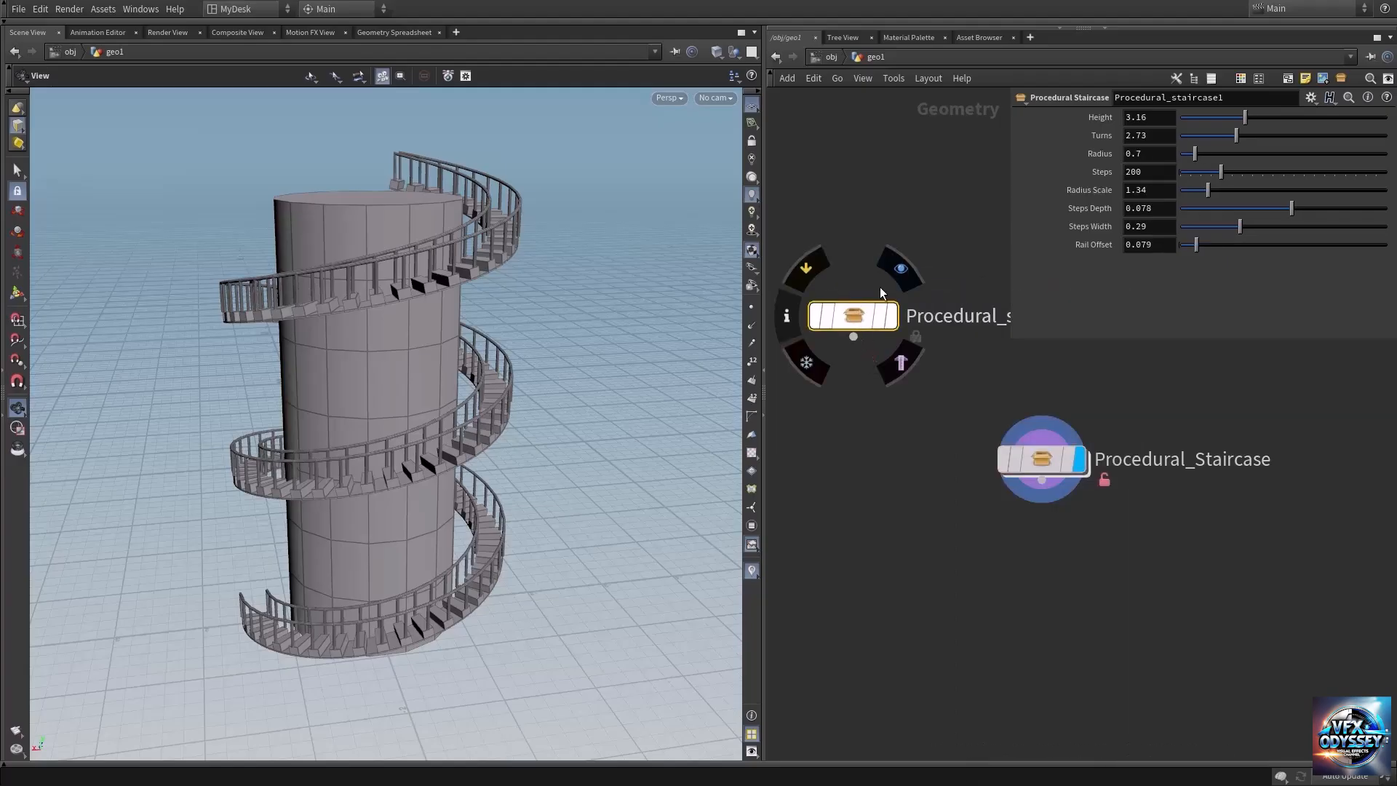
click(901, 269)
Spread the new staircase node and the original Procedural_Staircase node apart in the network
drag(853, 319, 849, 415)
drag(1042, 462, 1131, 516)
drag(857, 418, 891, 411)
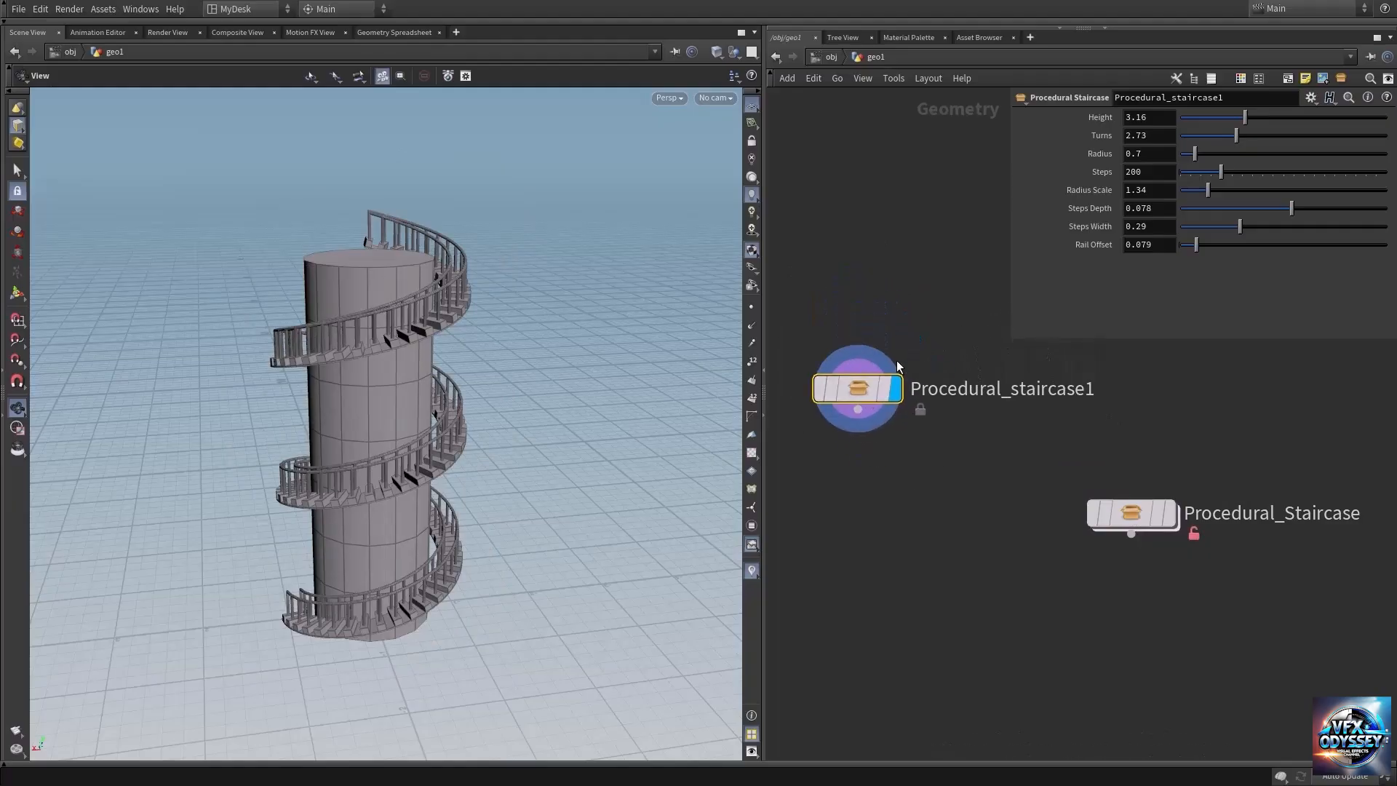
middle_drag(898, 342, 945, 426)
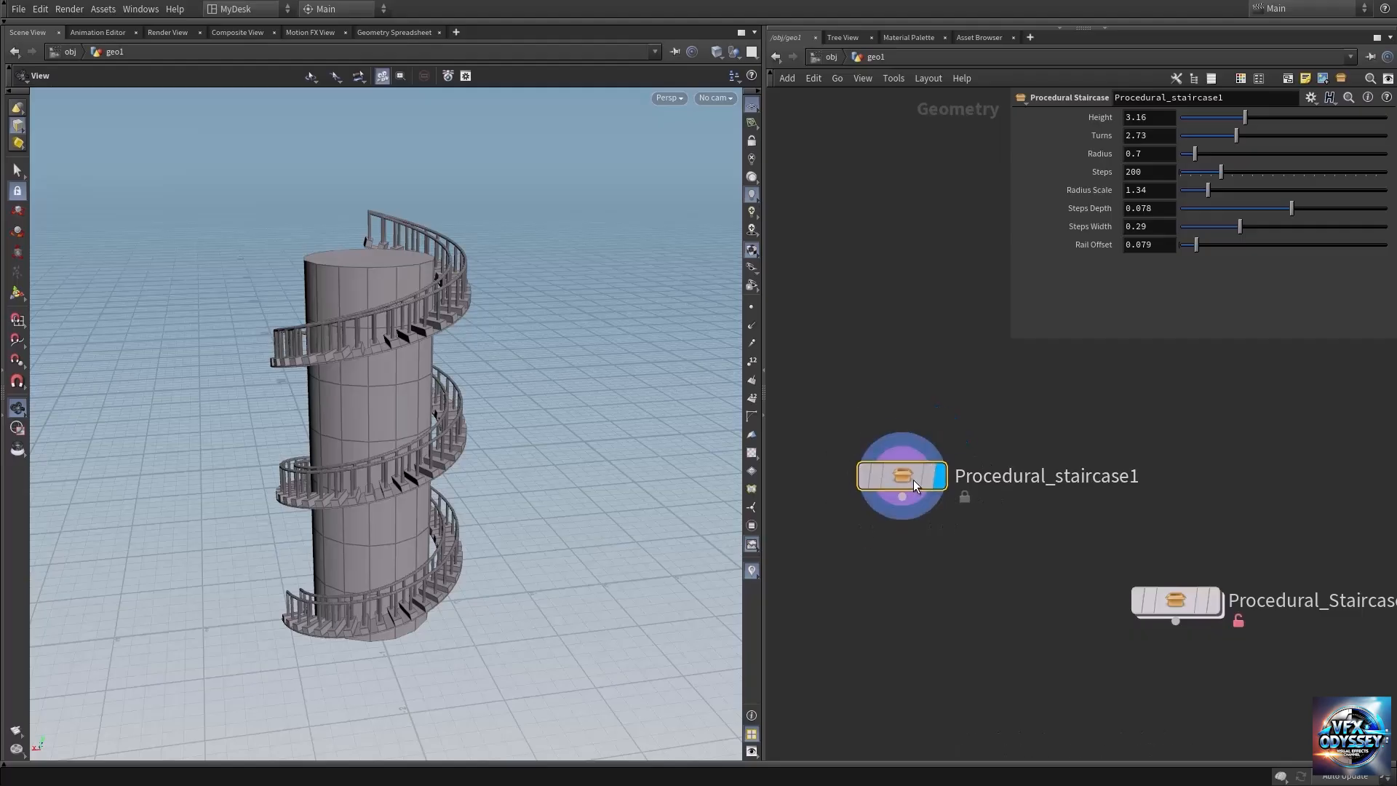
drag(914, 479, 910, 480)
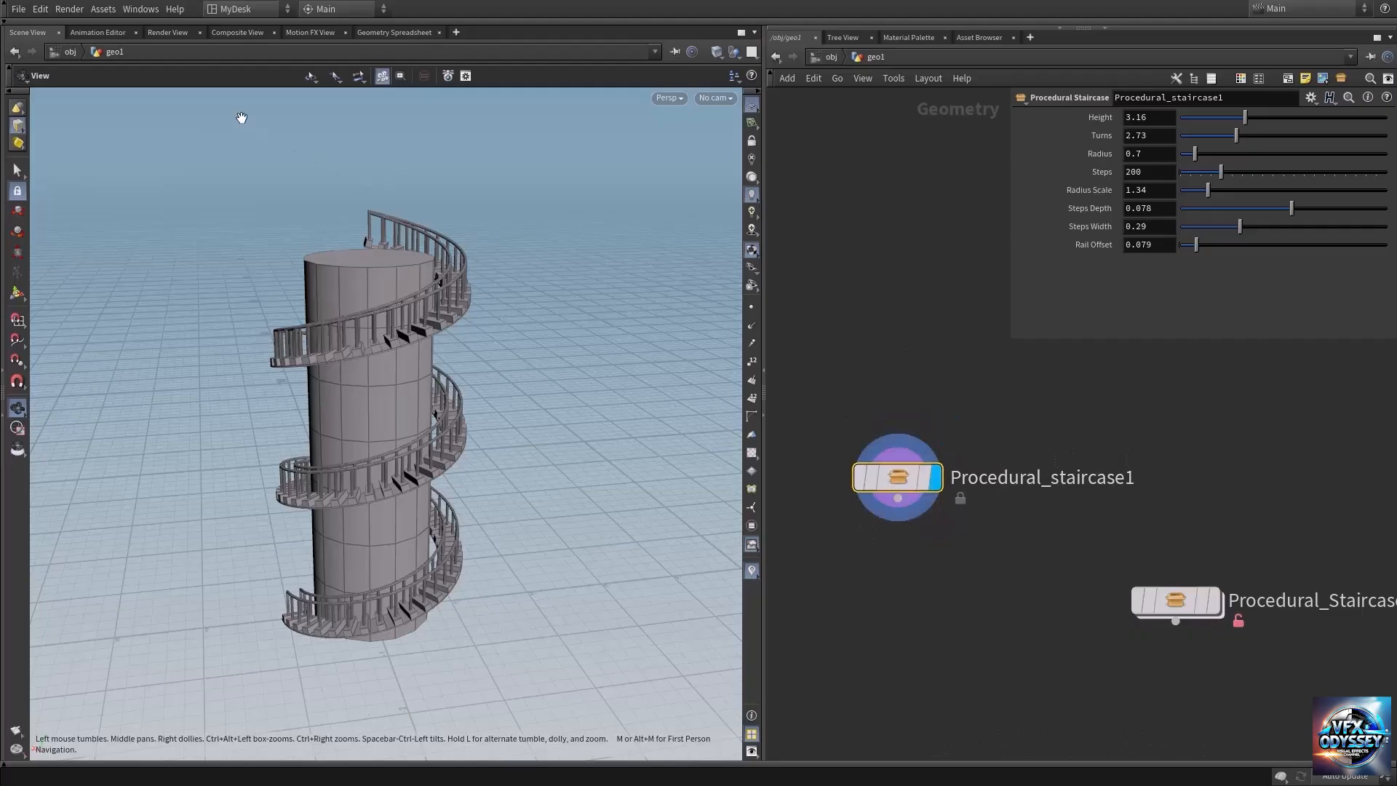
mouse_move(901, 479)
drag(900, 479, 893, 449)
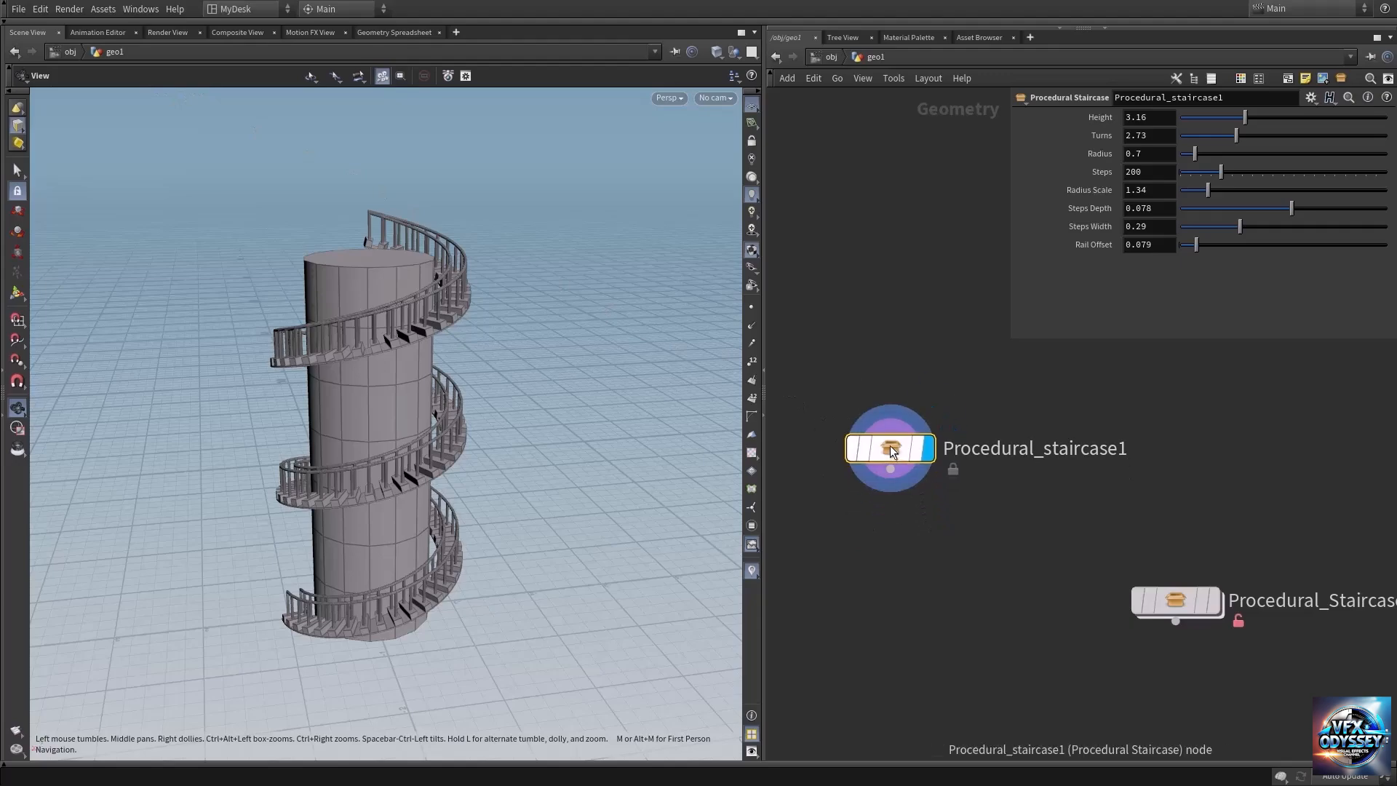
Open the Install Digital Asset Library dialog over the viewport and set Install Library To to Scanned Asset Library Directories
click(100, 9)
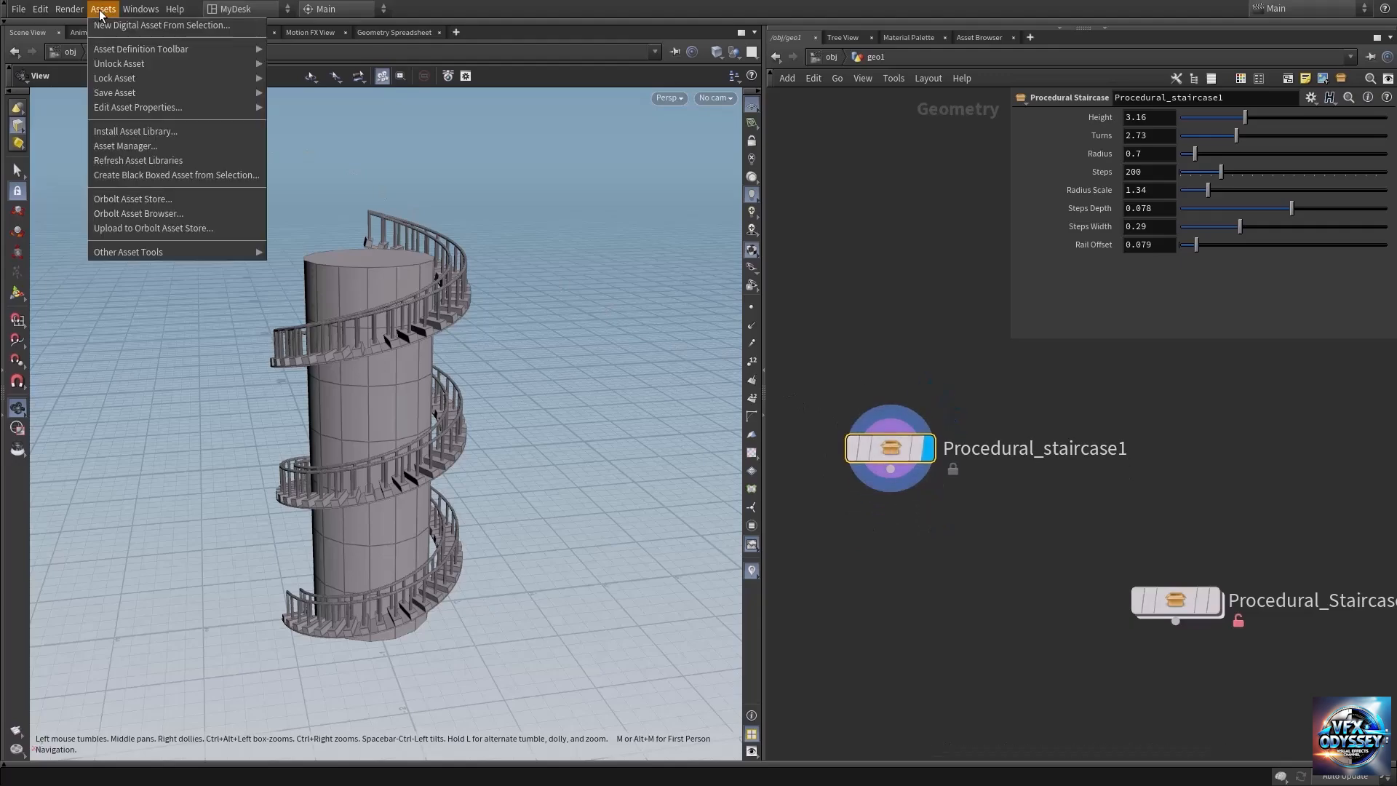
click(124, 131)
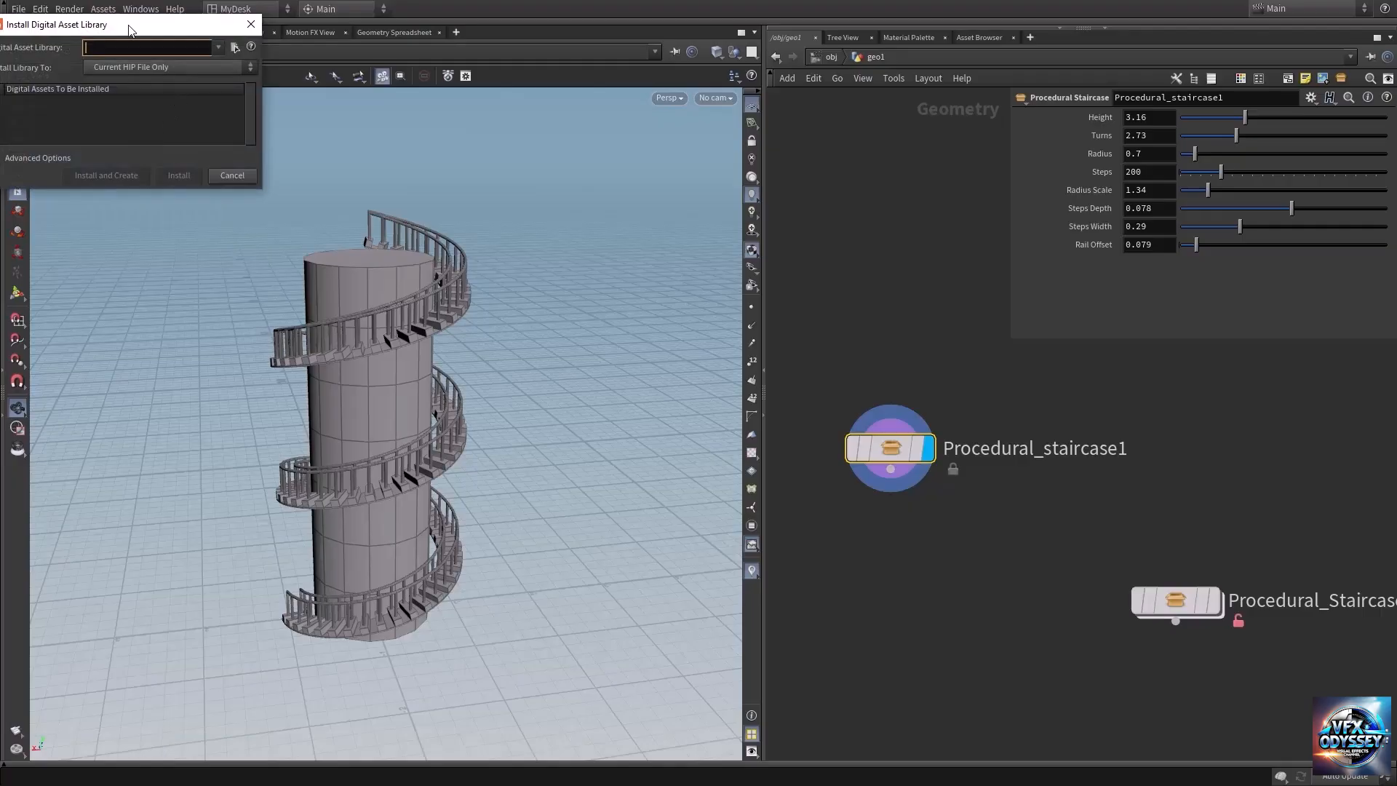
drag(135, 21, 501, 249)
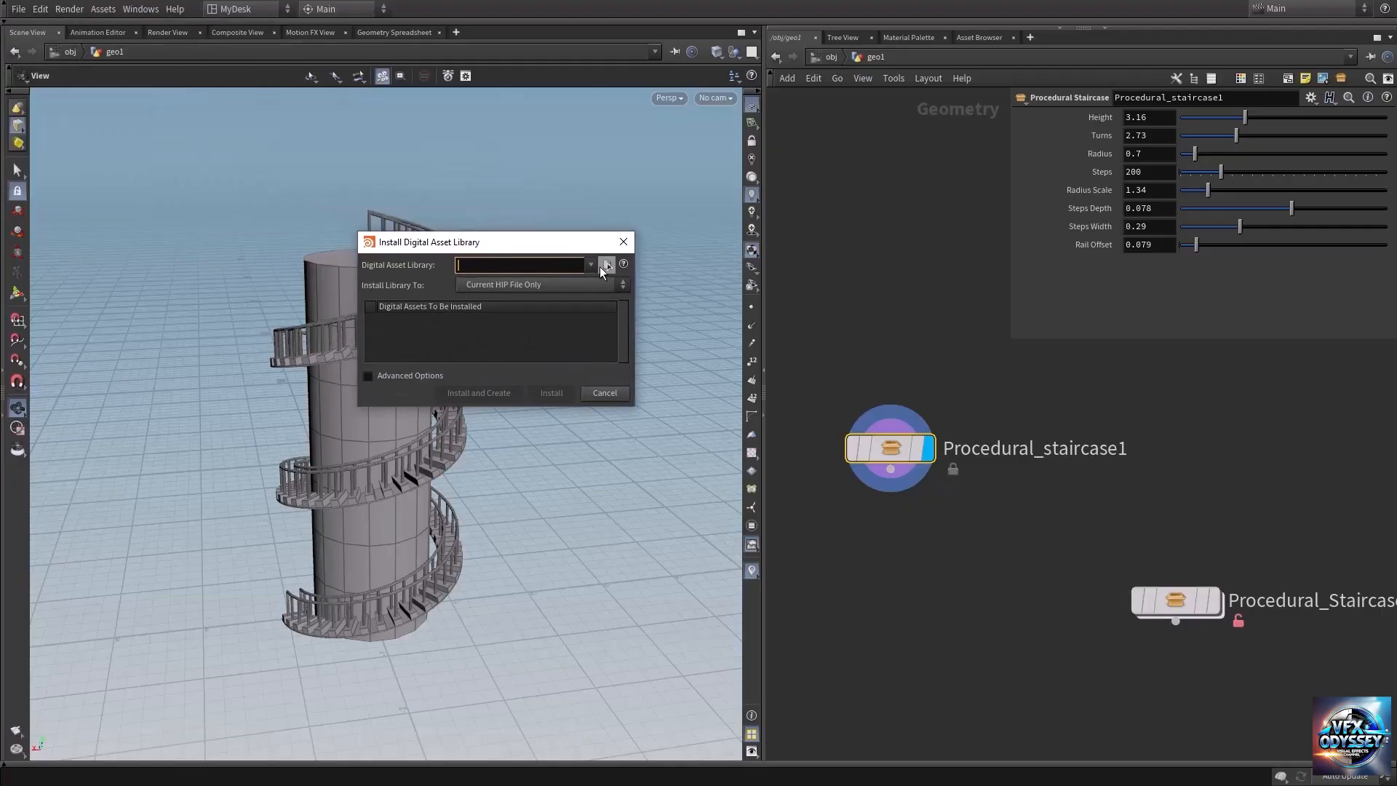
click(469, 283)
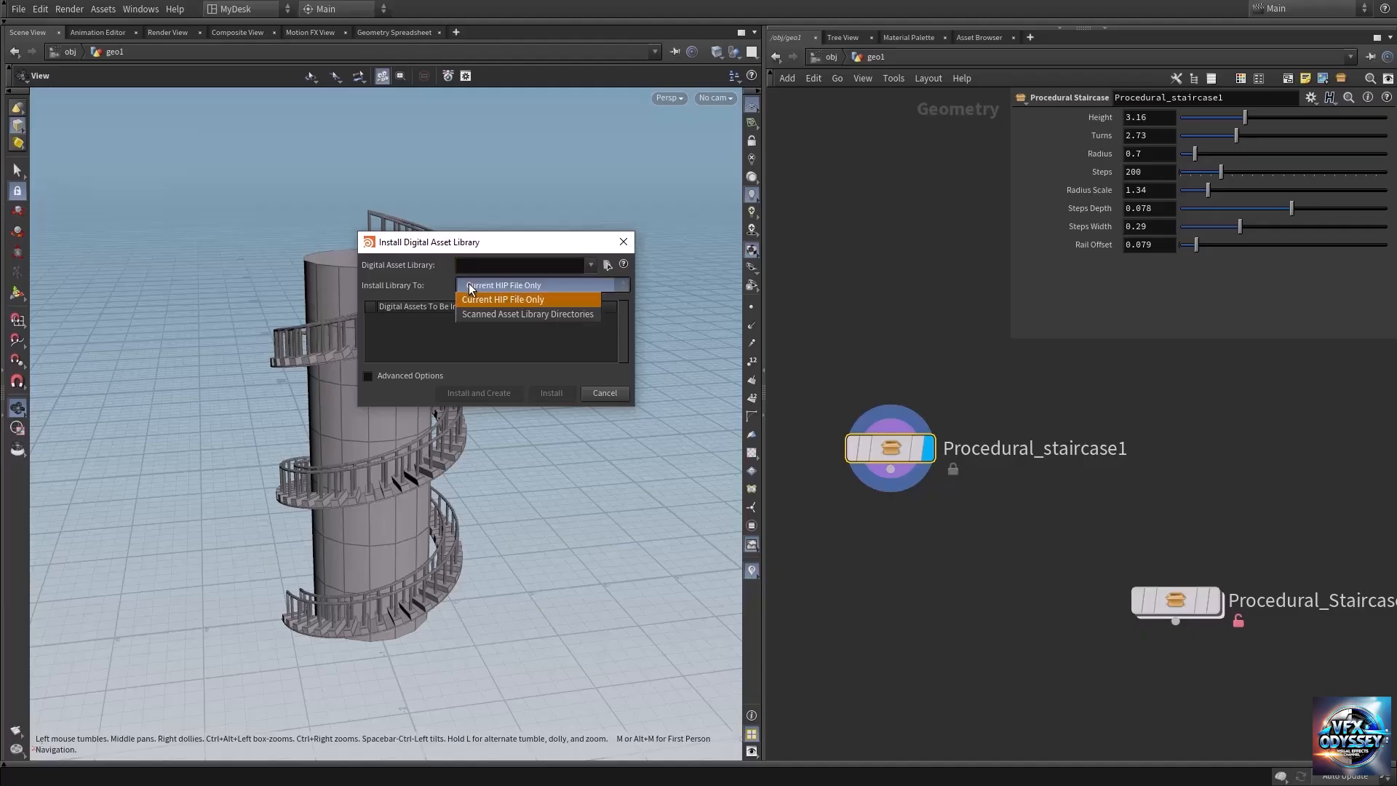
click(489, 316)
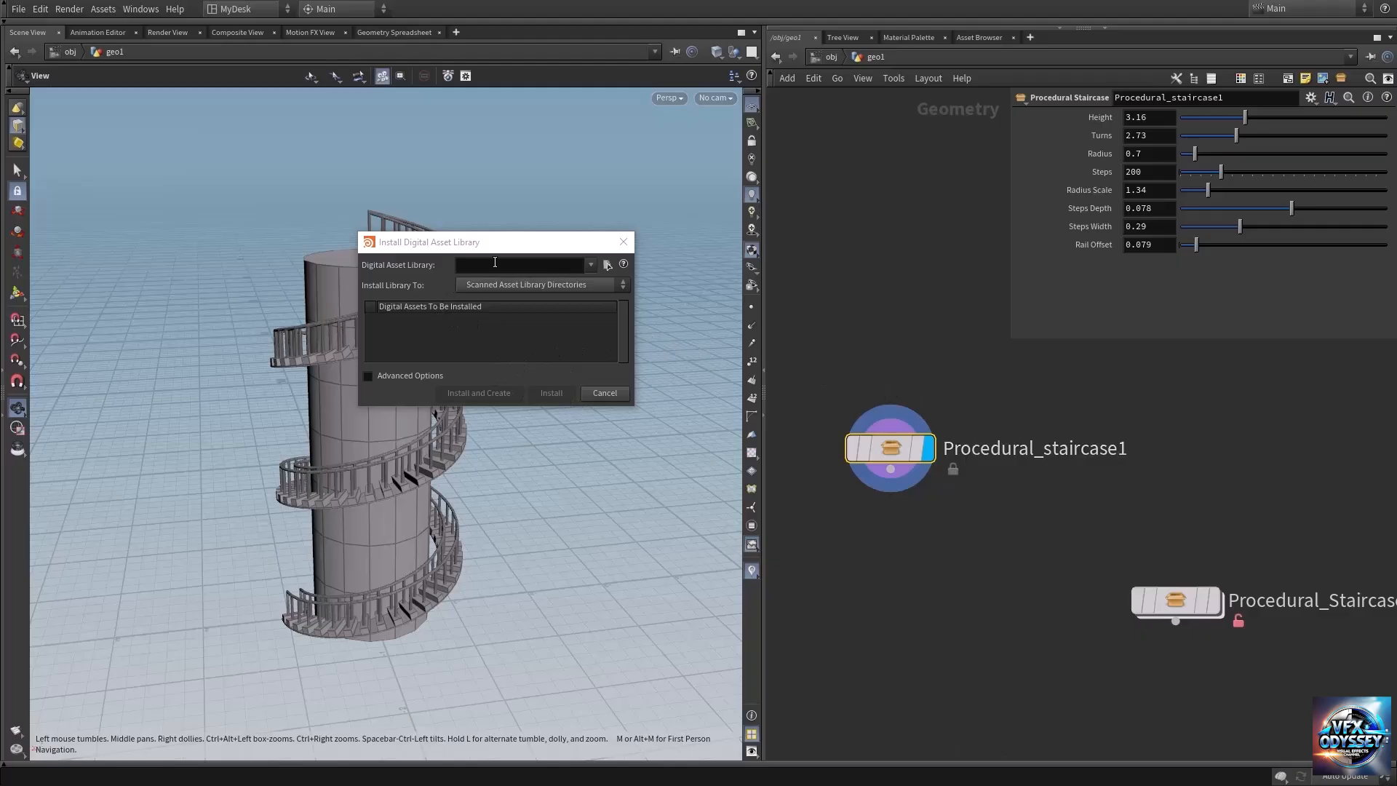
drag(500, 250, 478, 272)
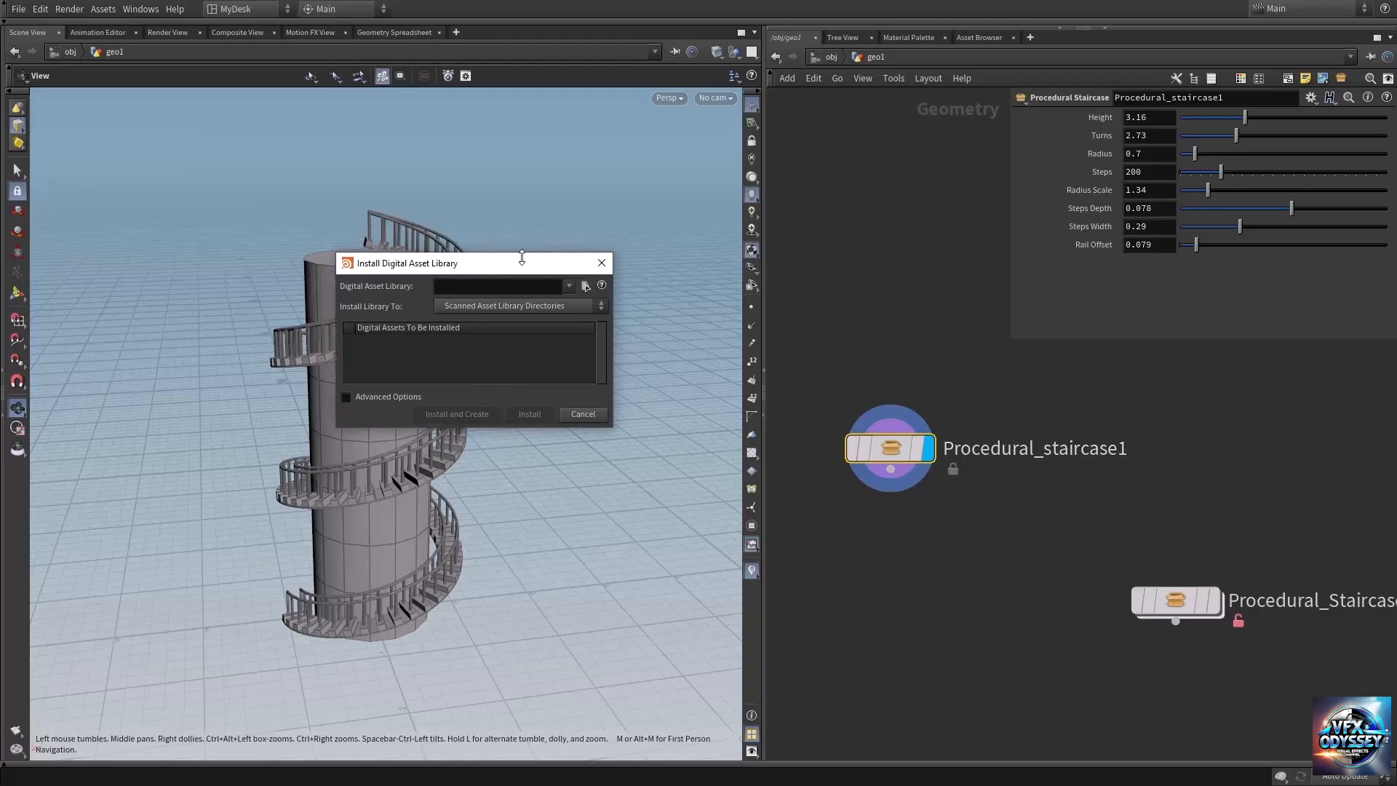